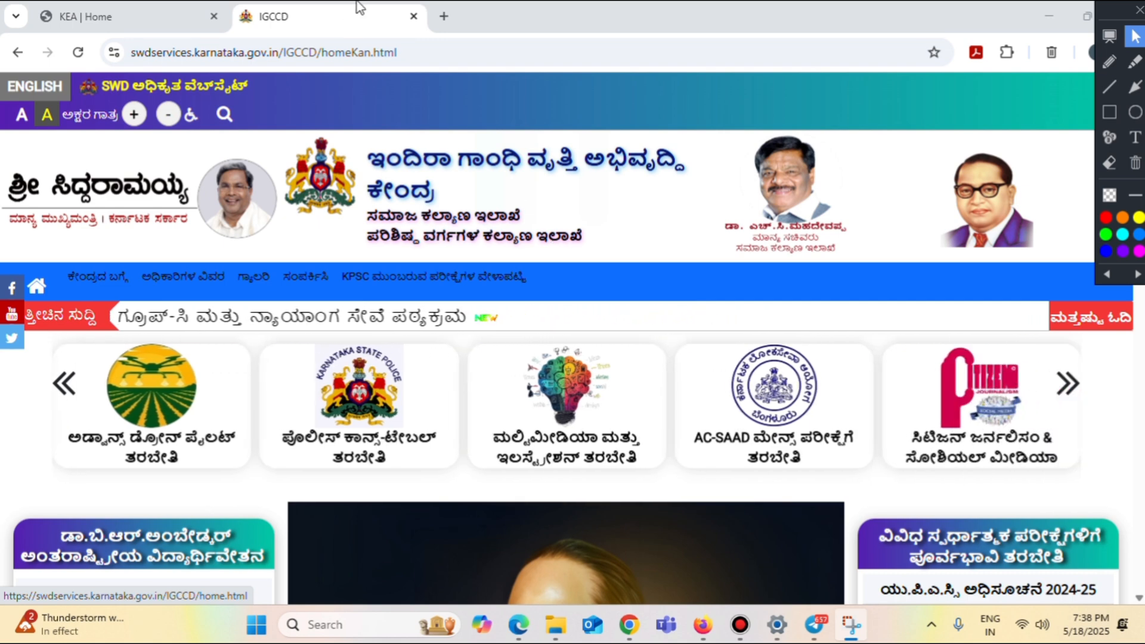
# Search for kea in a new browser tab and open the KEA home page on cetonline.karnataka.gov.in
pyautogui.click(443, 16)
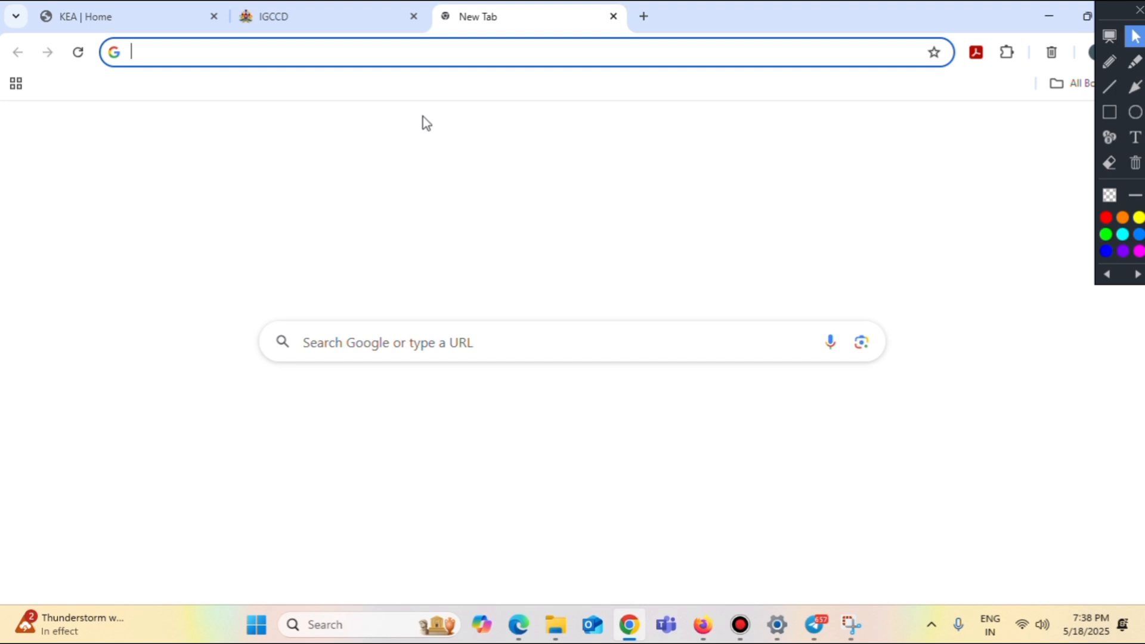
pyautogui.click(226, 59)
pyautogui.click(173, 89)
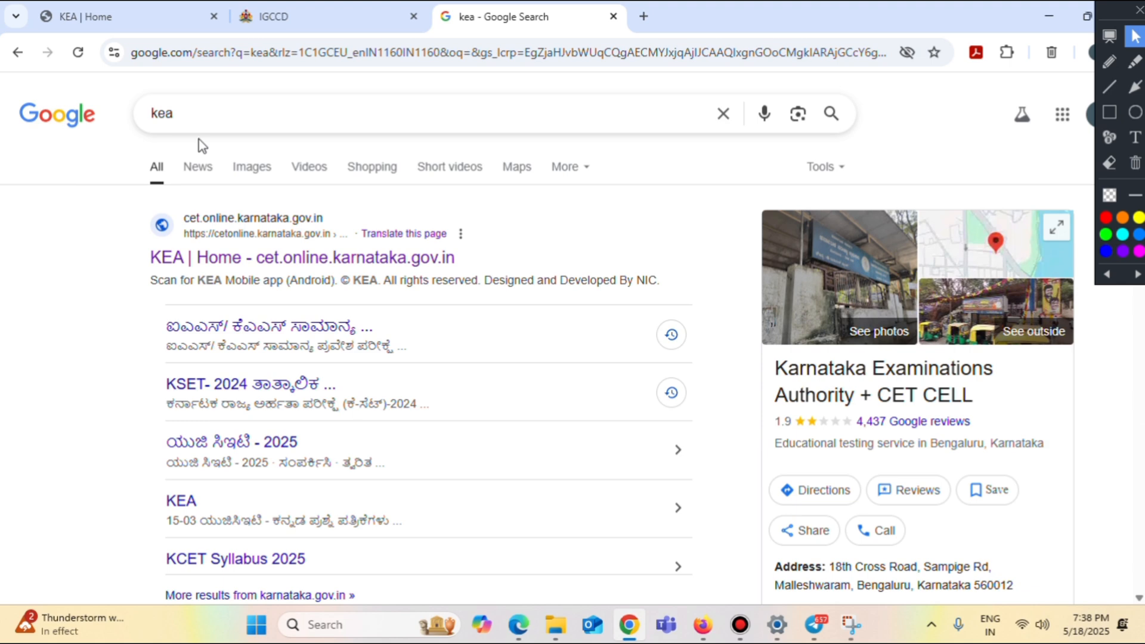
pyautogui.click(215, 254)
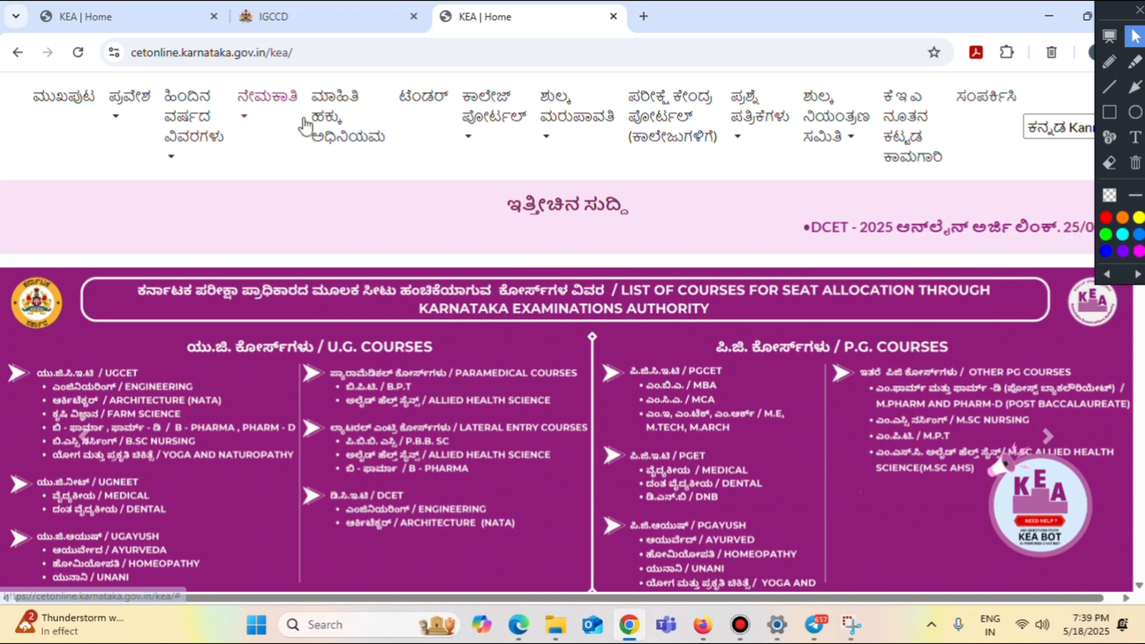
# Outline the ನೇಮಕಾತಿ (recruitment) entry and the area around the ಸಂಪರ್ಕಿಸಿ (contact) entry with red rectangles
pyautogui.click(1110, 112)
pyautogui.moveTo(211, 79); pyautogui.dragTo(312, 143)
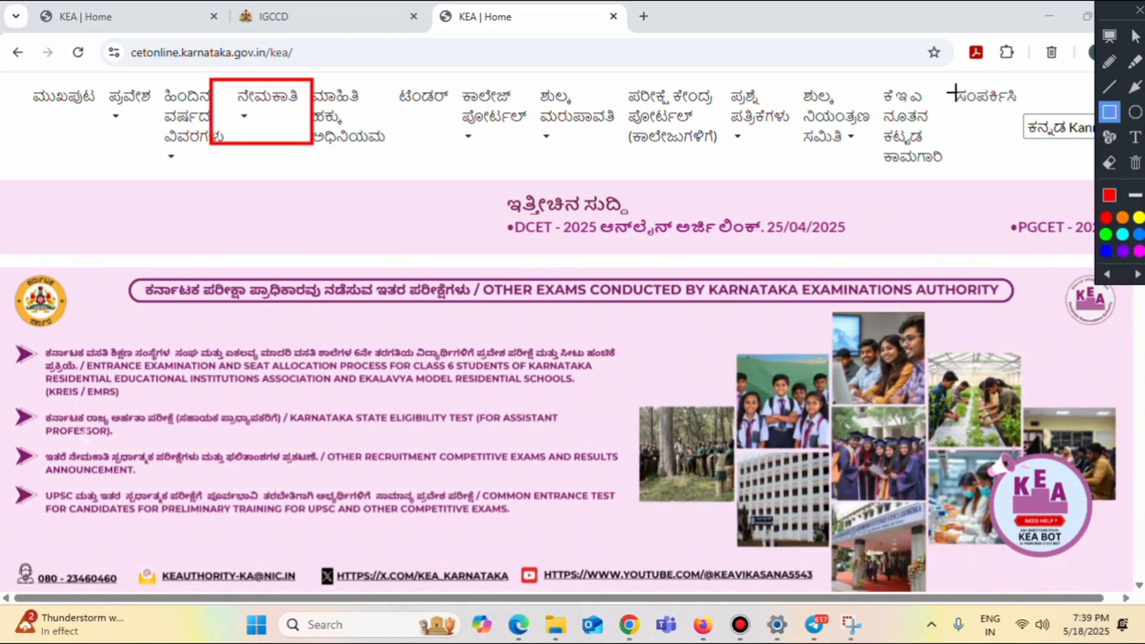
pyautogui.moveTo(952, 81)
pyautogui.mouseDown()
pyautogui.moveTo(1023, 283)
pyautogui.moveTo(1083, 282)
pyautogui.mouseUp()
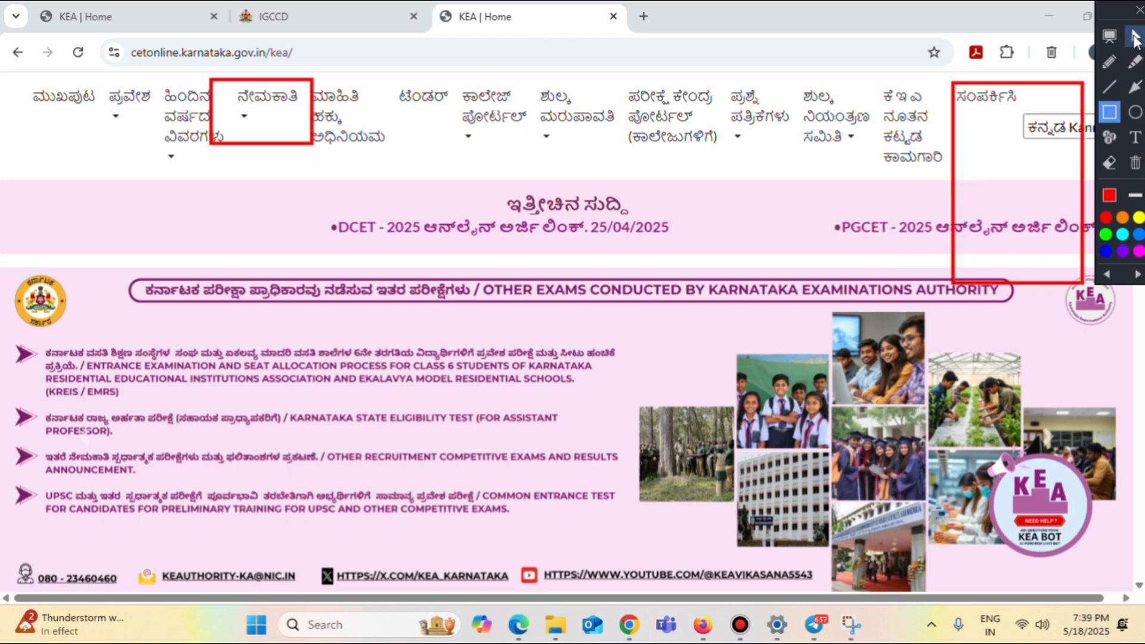
pyautogui.click(1135, 37)
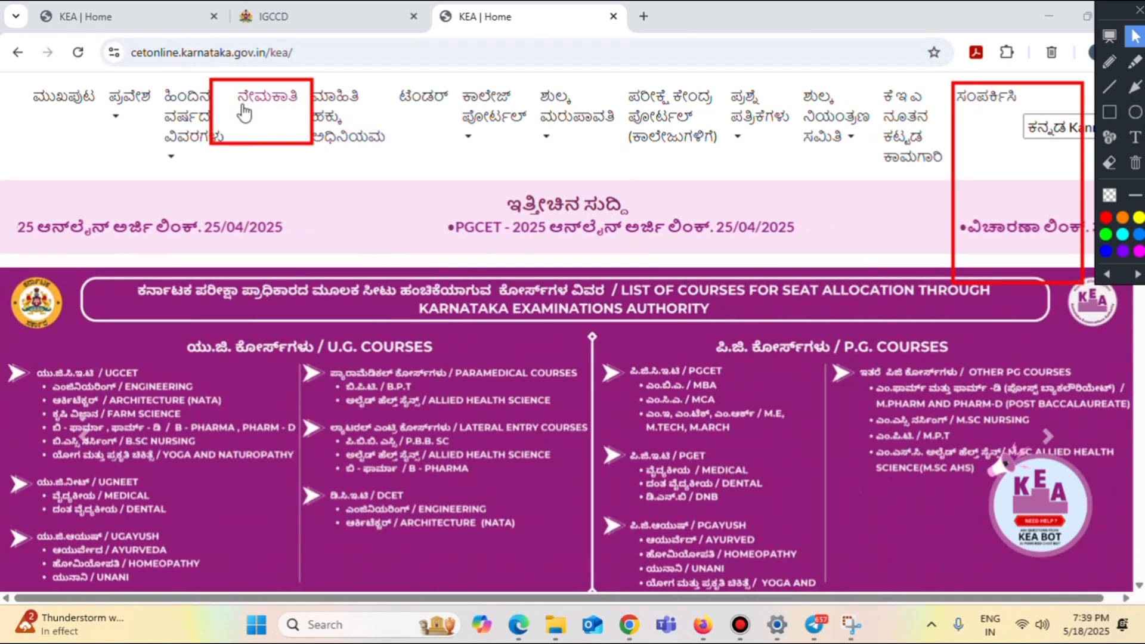
# Open the IAS/KAS common entrance test (Kalyana Karnataka) page from the site's recruitment list
pyautogui.click(249, 118)
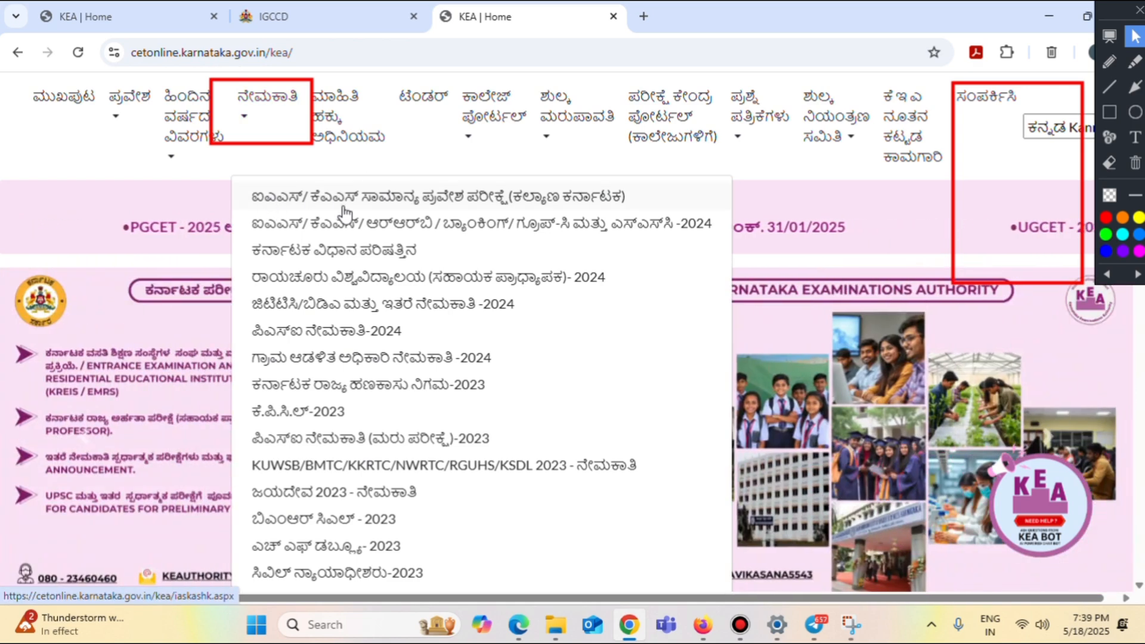
pyautogui.click(553, 199)
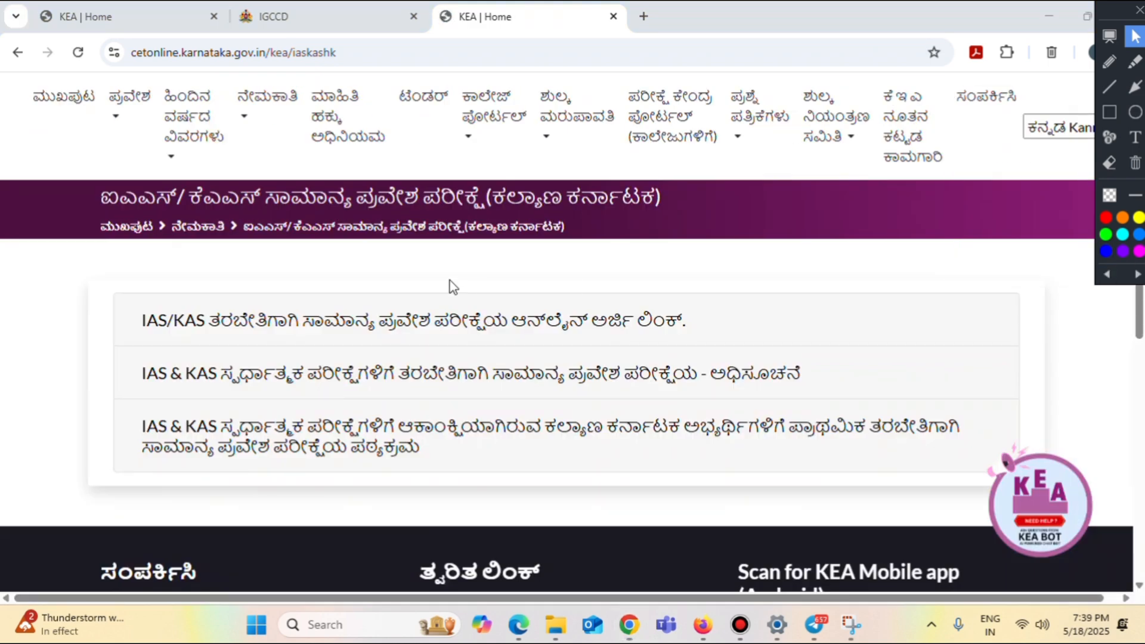
# Outline the IAS/KAS training entrance test online application link in red, open the link and remove the outline
pyautogui.click(1115, 117)
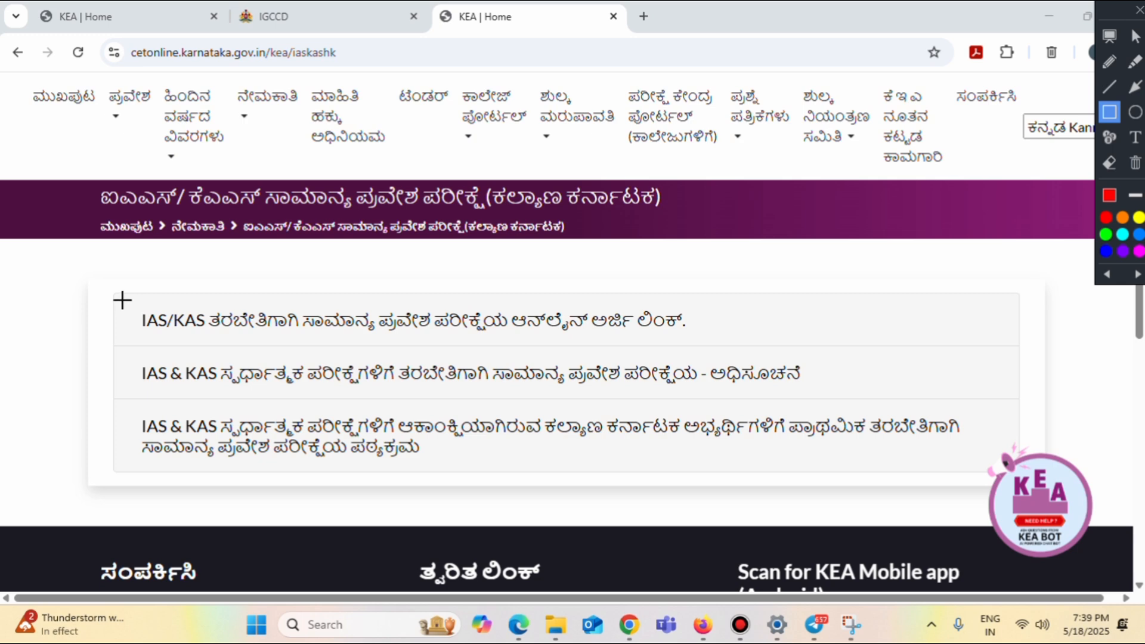
pyautogui.moveTo(120, 293)
pyautogui.mouseDown()
pyautogui.moveTo(417, 343)
pyautogui.moveTo(701, 353)
pyautogui.mouseUp()
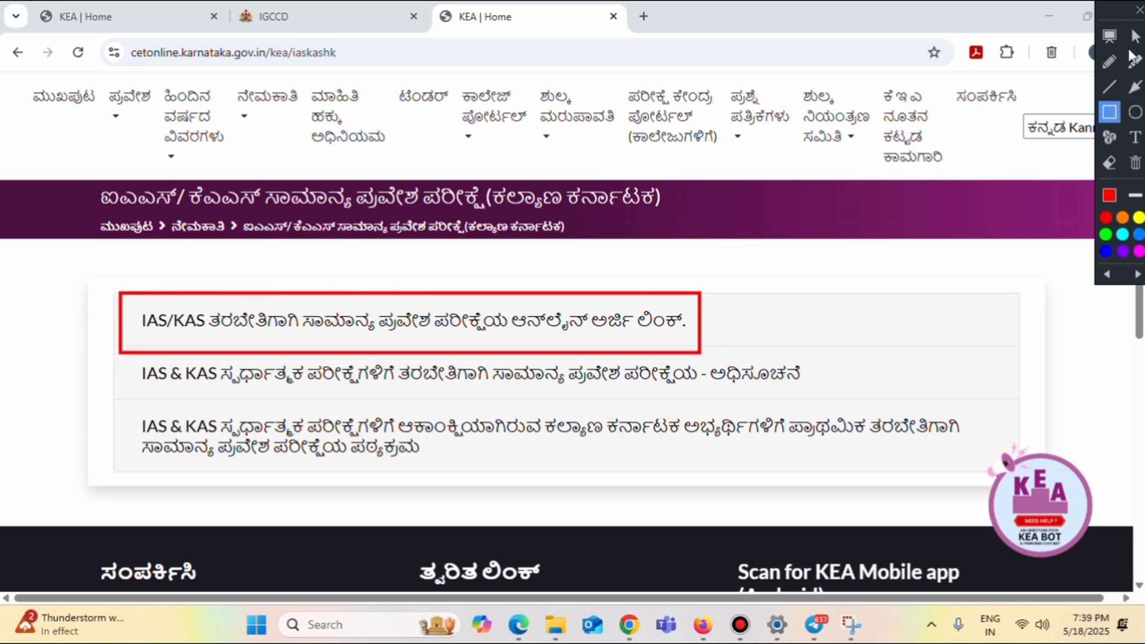
pyautogui.click(1135, 35)
pyautogui.click(419, 316)
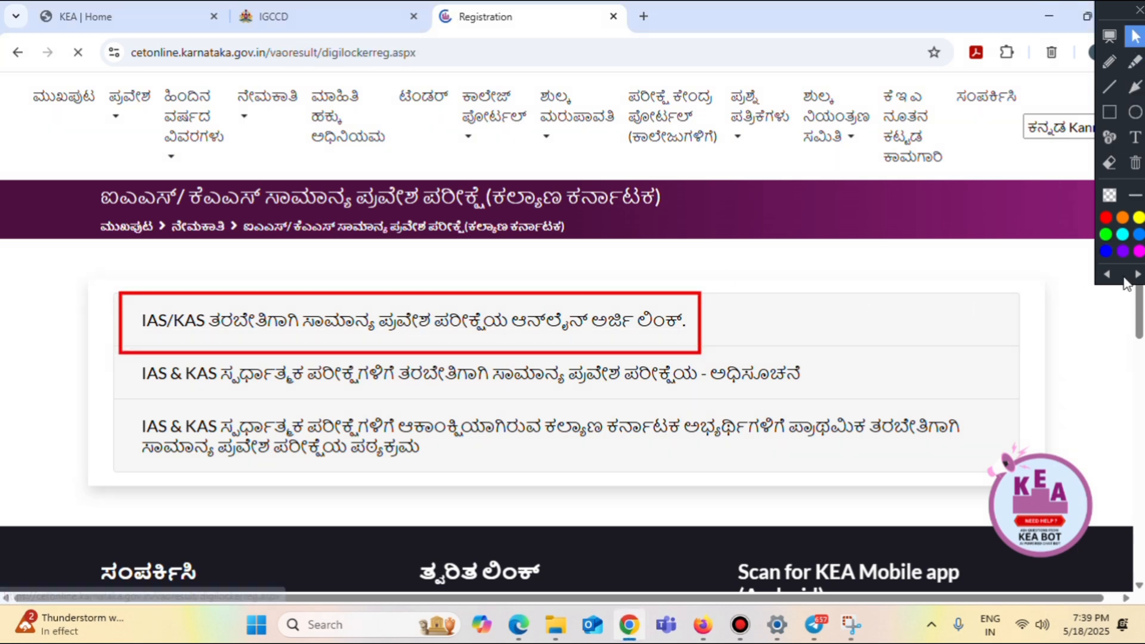
pyautogui.click(1107, 277)
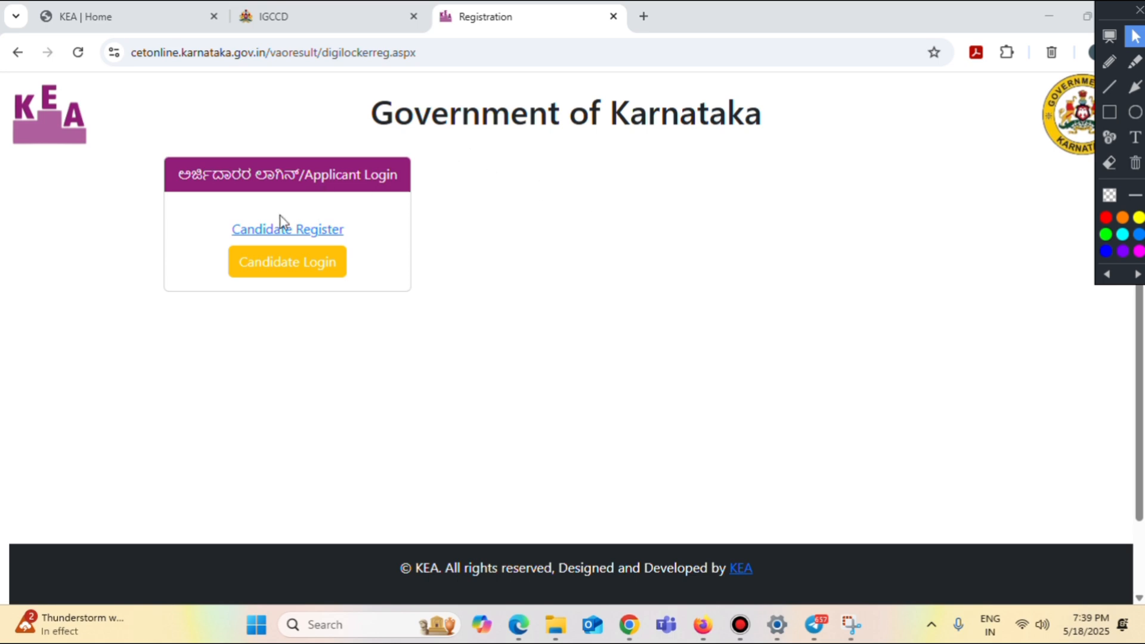
# Draw red arrows pointing to Candidate Login and Candidate Register, and remove both arrows
pyautogui.click(1135, 87)
pyautogui.moveTo(496, 197); pyautogui.dragTo(359, 262)
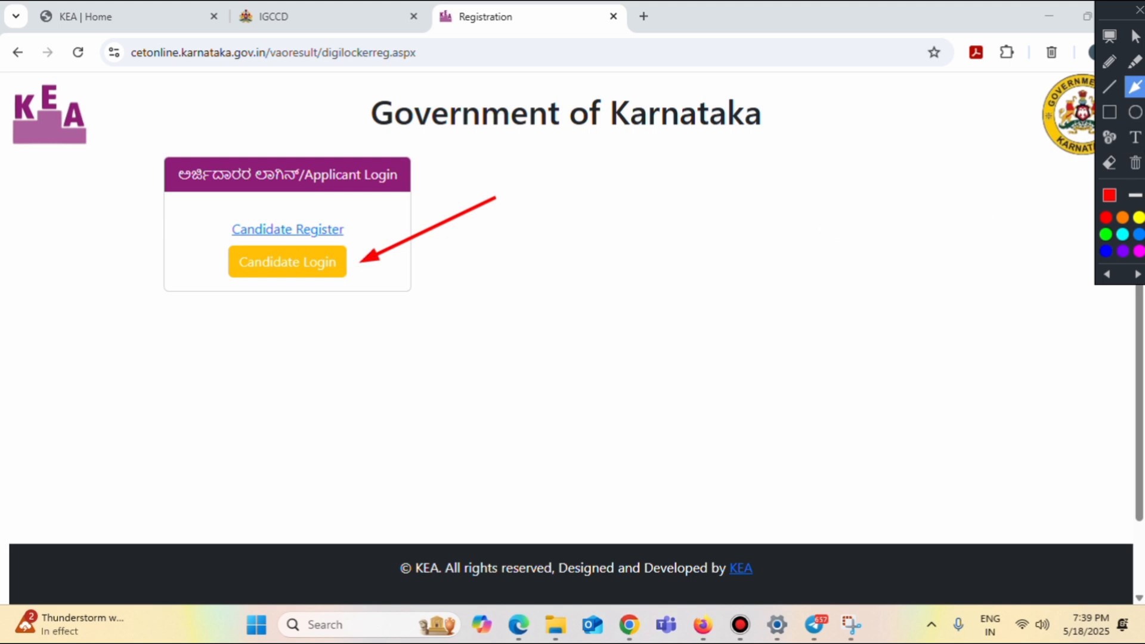
pyautogui.click(1135, 36)
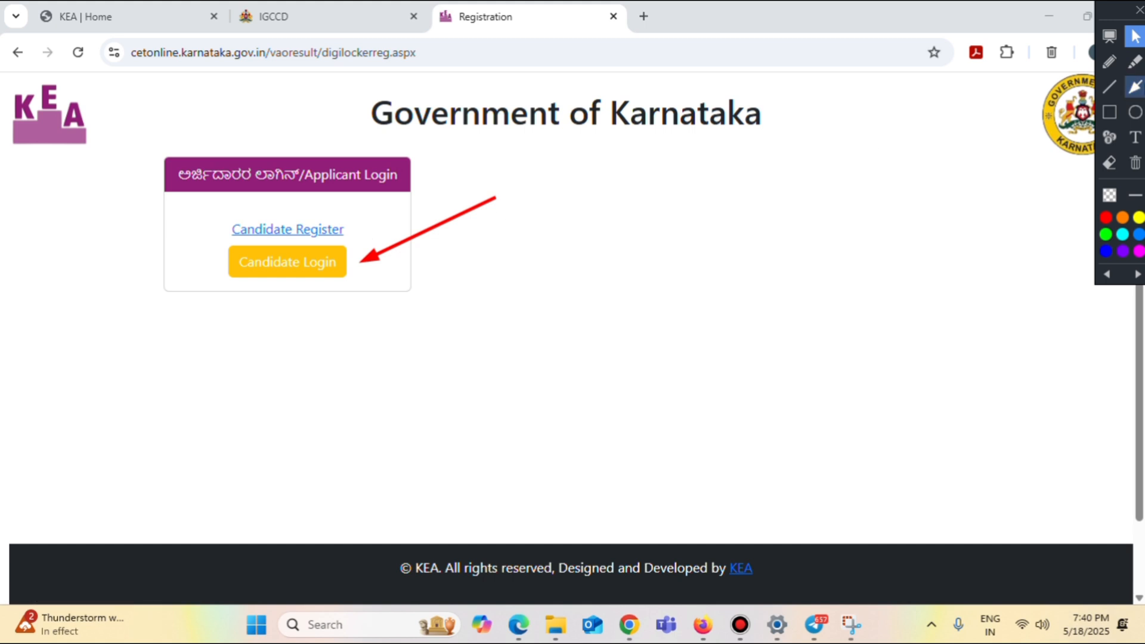
pyautogui.click(1135, 87)
pyautogui.moveTo(508, 130); pyautogui.dragTo(321, 234)
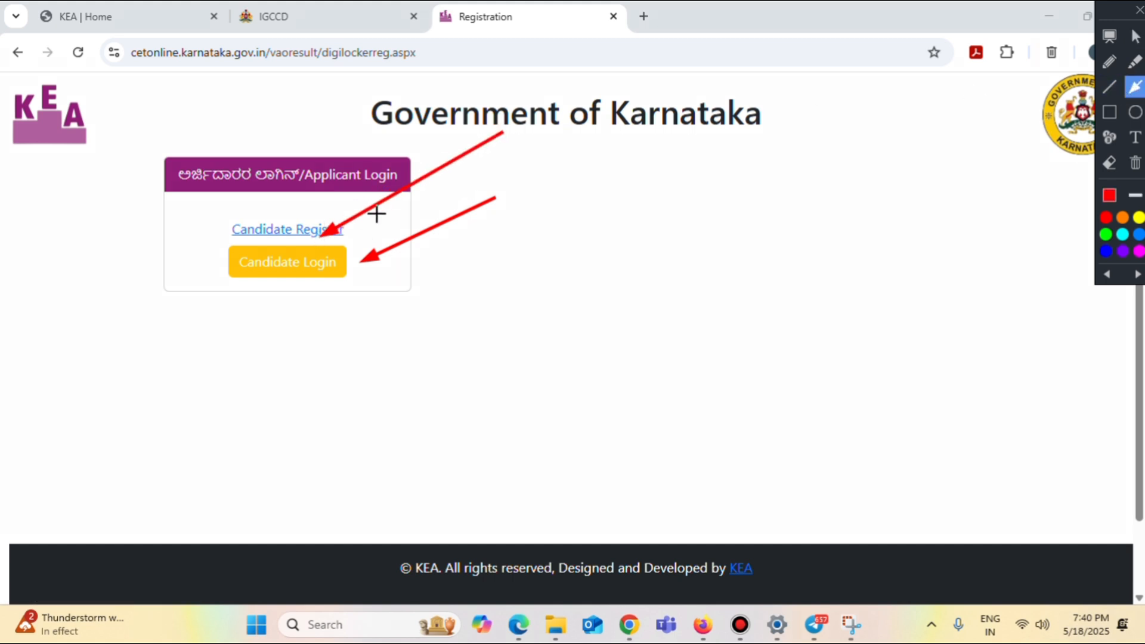
pyautogui.click(1111, 274)
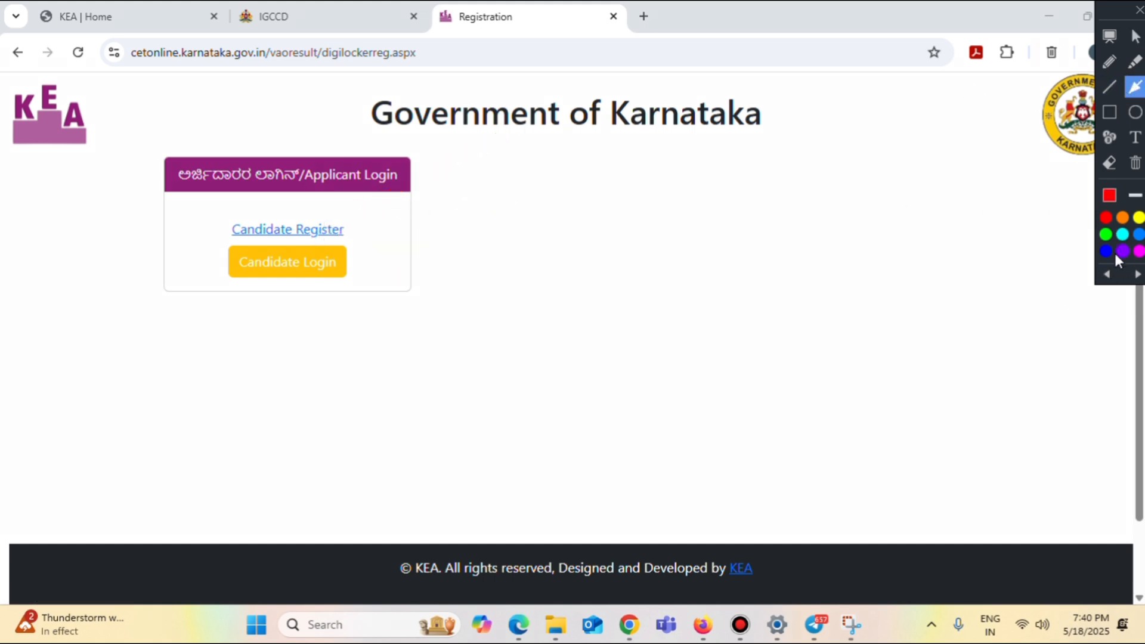
pyautogui.click(1135, 37)
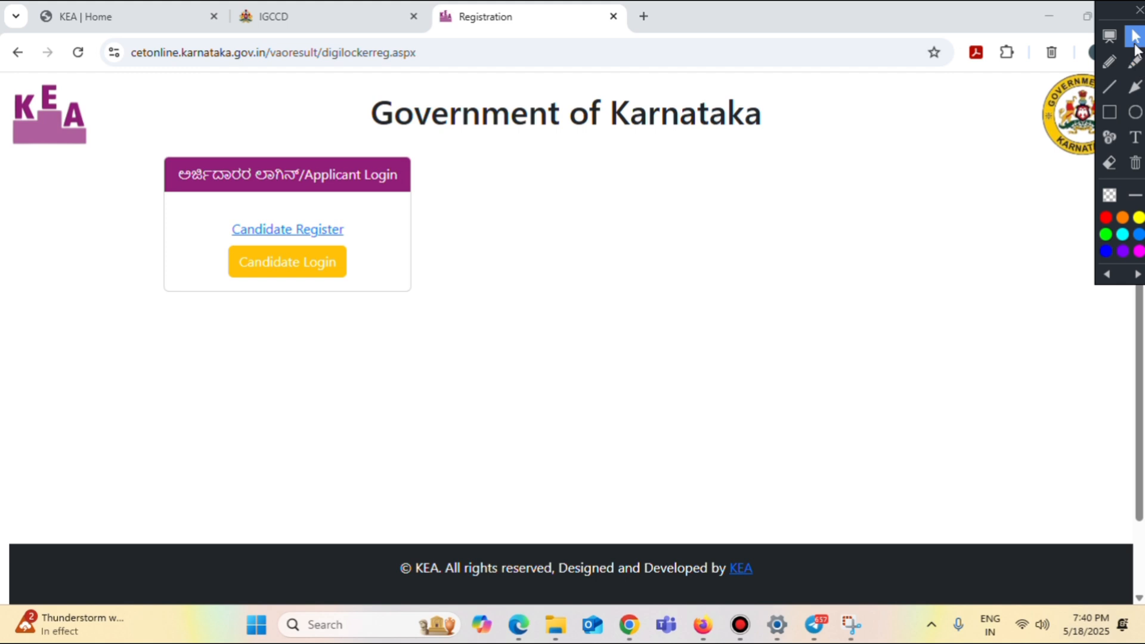
# Start the candidate registration and agree to register on the KEA portal through DigiLocker consent
pyautogui.click(296, 232)
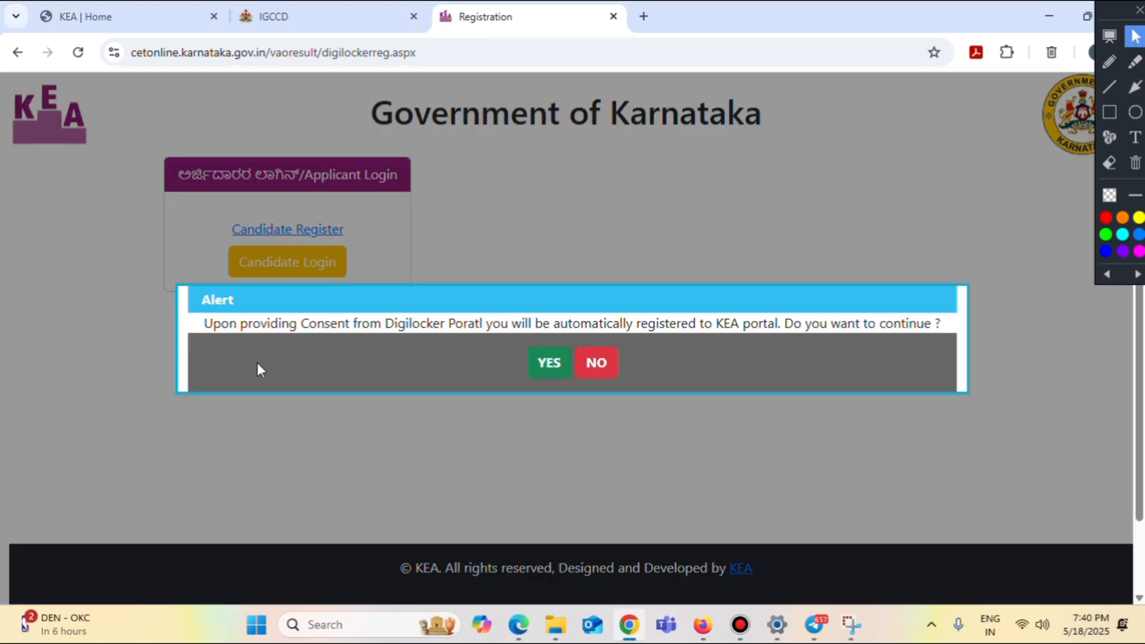
pyautogui.click(533, 360)
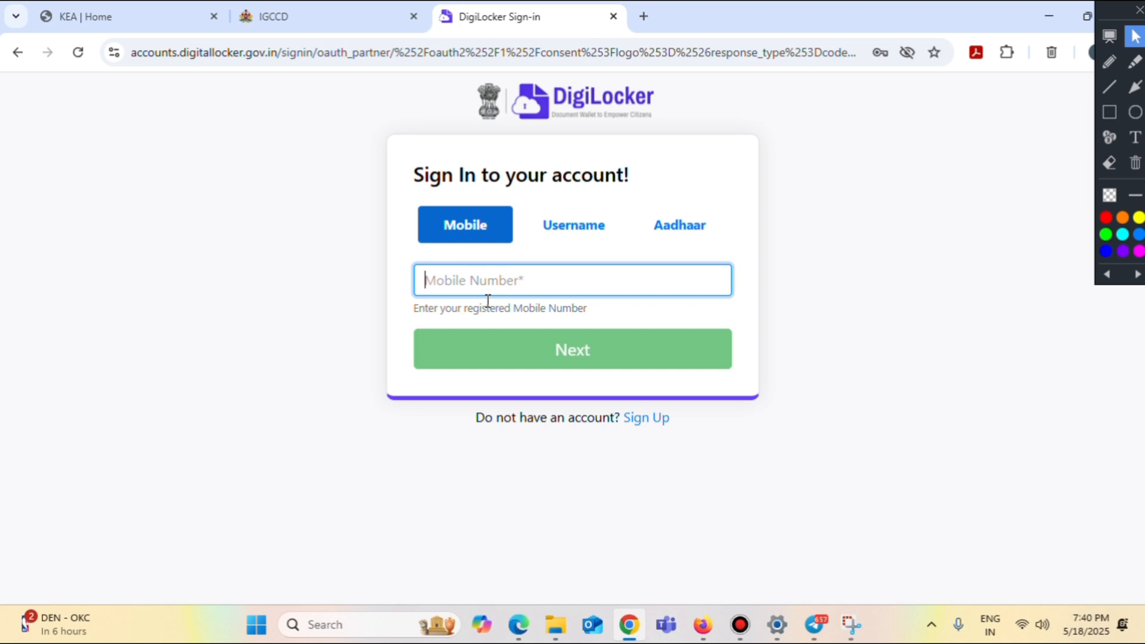
# Mark the DigiLocker logo, sign-in heading and the Mobile, Username and Aadhaar options with red arrows, and clear the arrows
pyautogui.click(1135, 87)
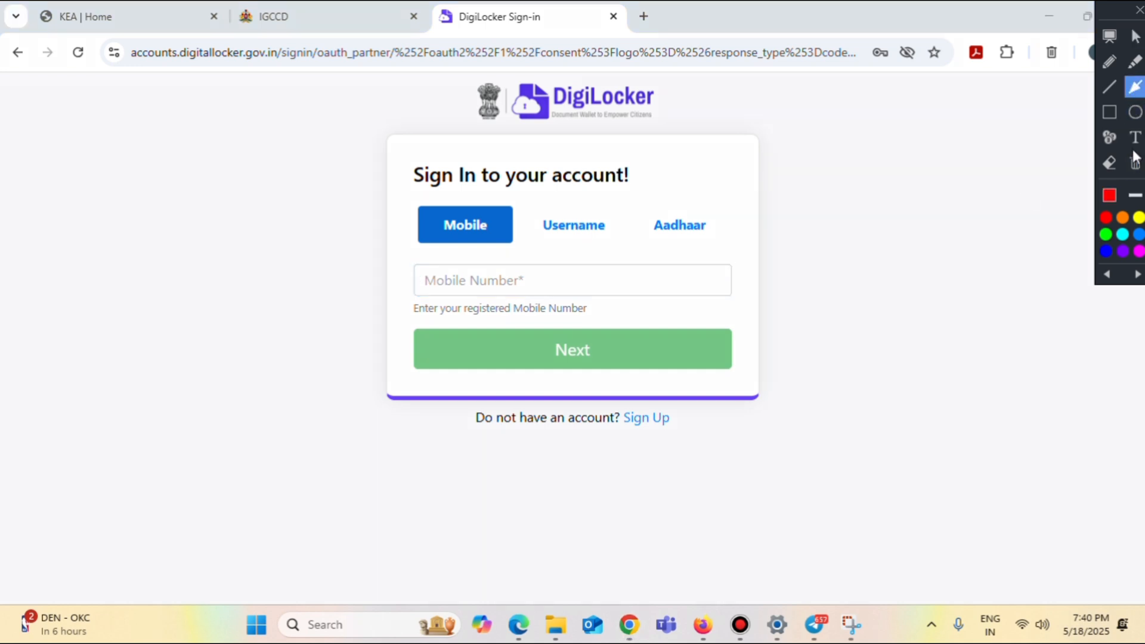
pyautogui.moveTo(832, 99); pyautogui.dragTo(674, 102)
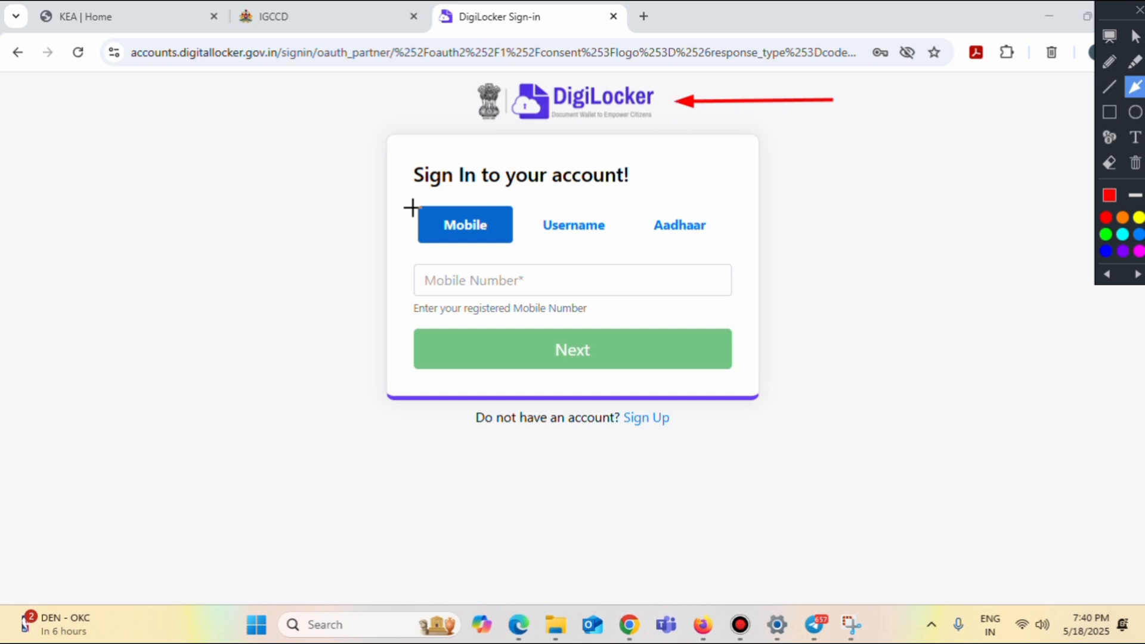
pyautogui.moveTo(392, 197); pyautogui.dragTo(643, 191)
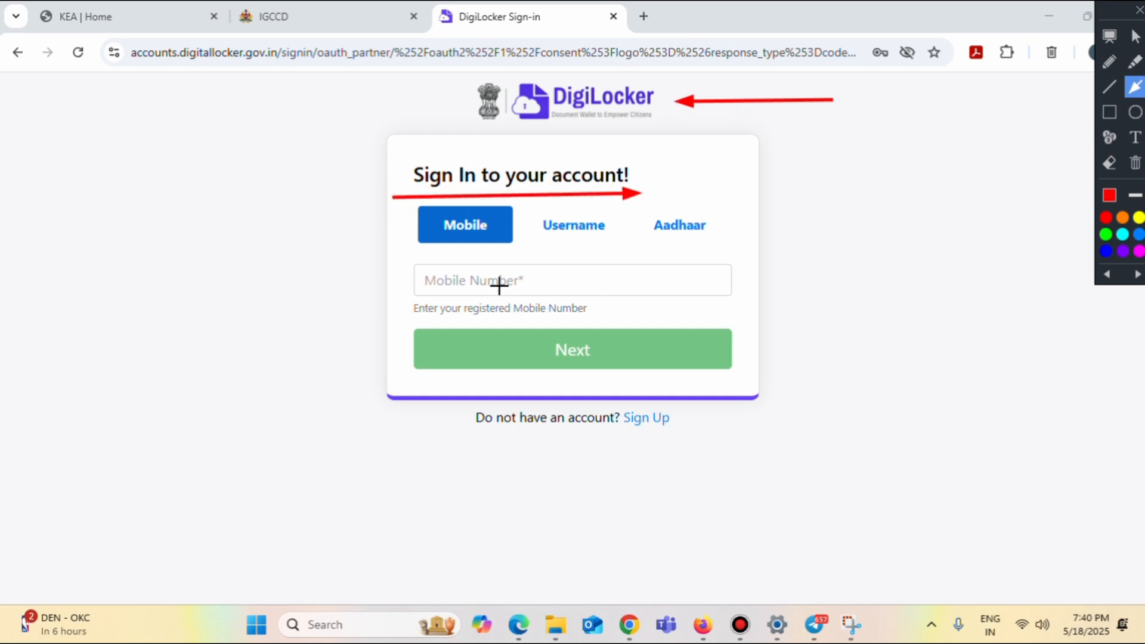
pyautogui.moveTo(299, 256); pyautogui.dragTo(362, 225)
pyautogui.moveTo(467, 284); pyautogui.dragTo(585, 241)
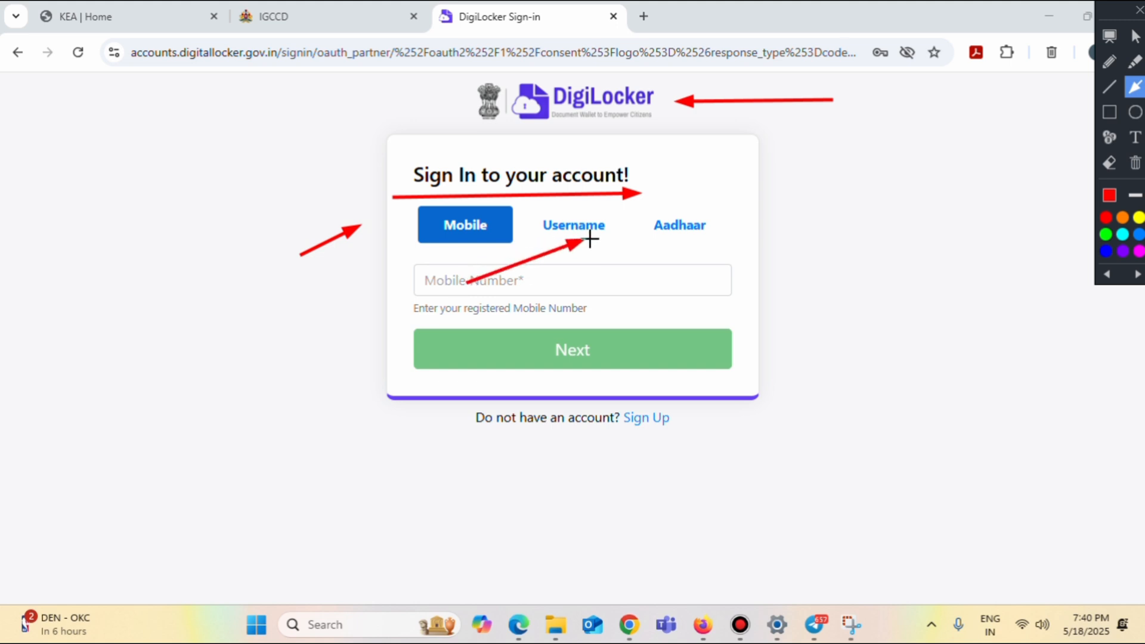
pyautogui.moveTo(608, 288); pyautogui.dragTo(689, 247)
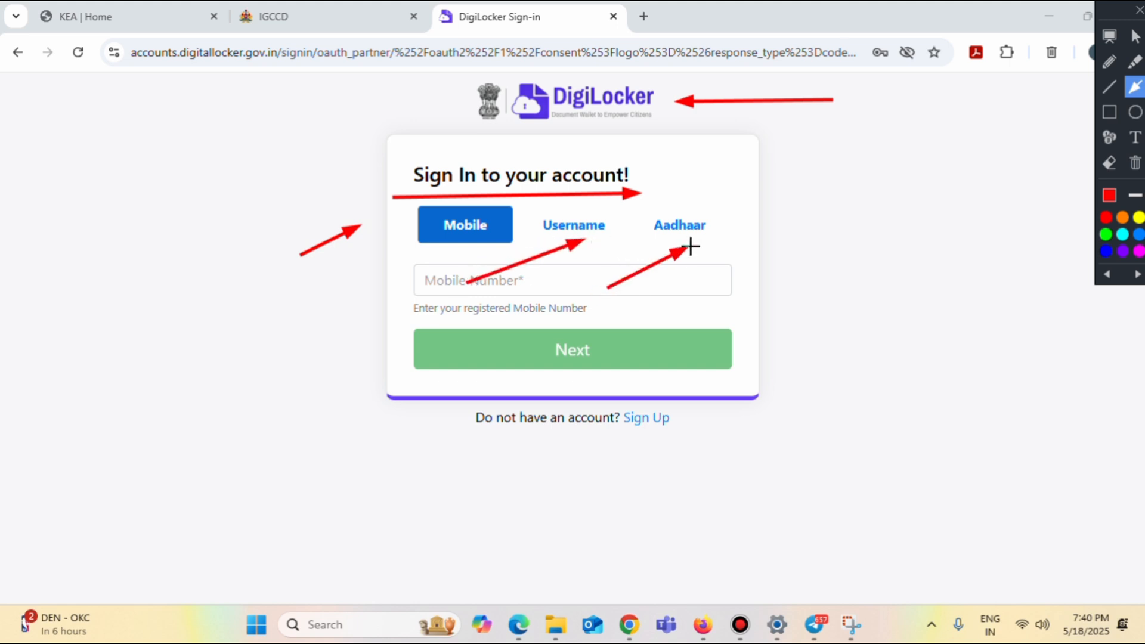
pyautogui.click(1135, 37)
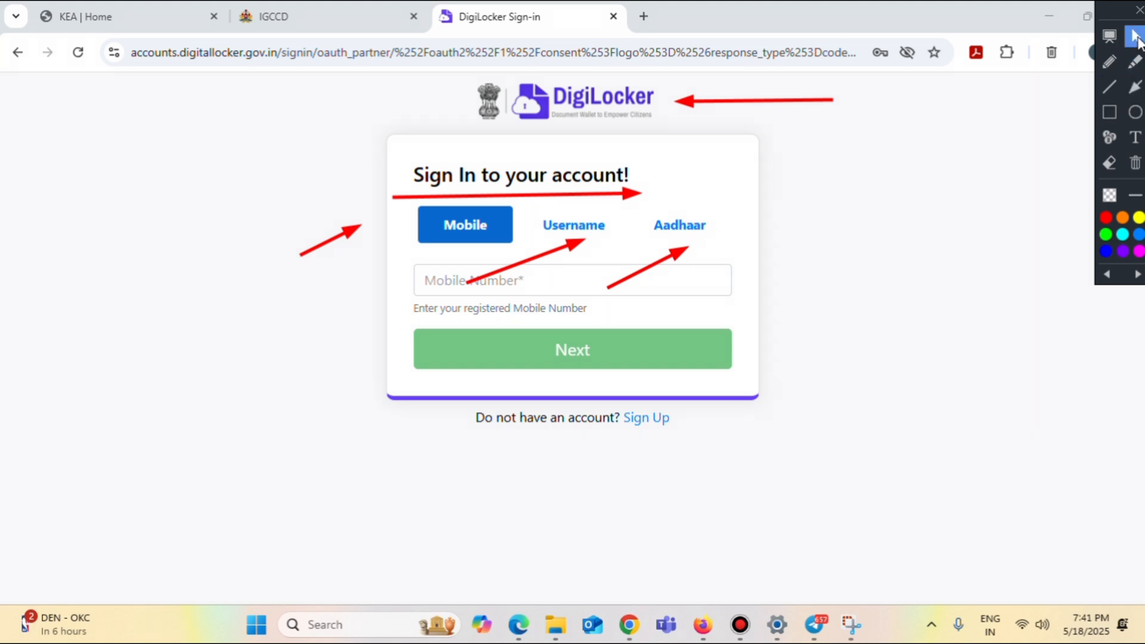
pyautogui.click(1108, 274)
pyautogui.click(1108, 274)
pyautogui.click(1108, 274)
pyautogui.click(1107, 274)
pyautogui.click(1107, 275)
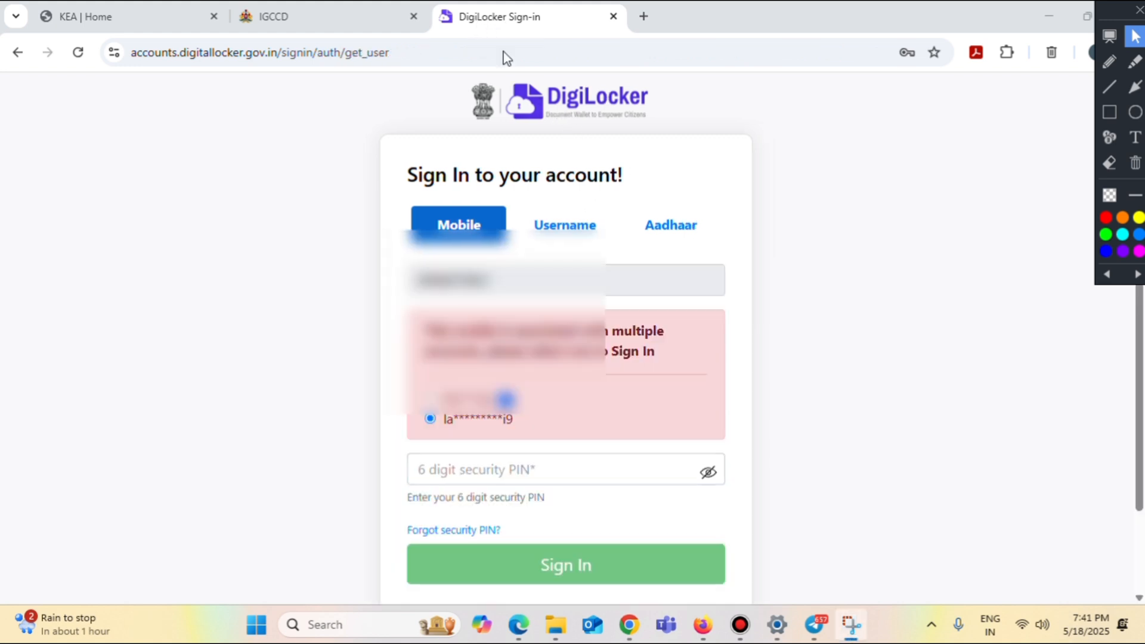
# Enter the 6 digit security PIN for the selected DigiLocker account and sign in
pyautogui.click(708, 473)
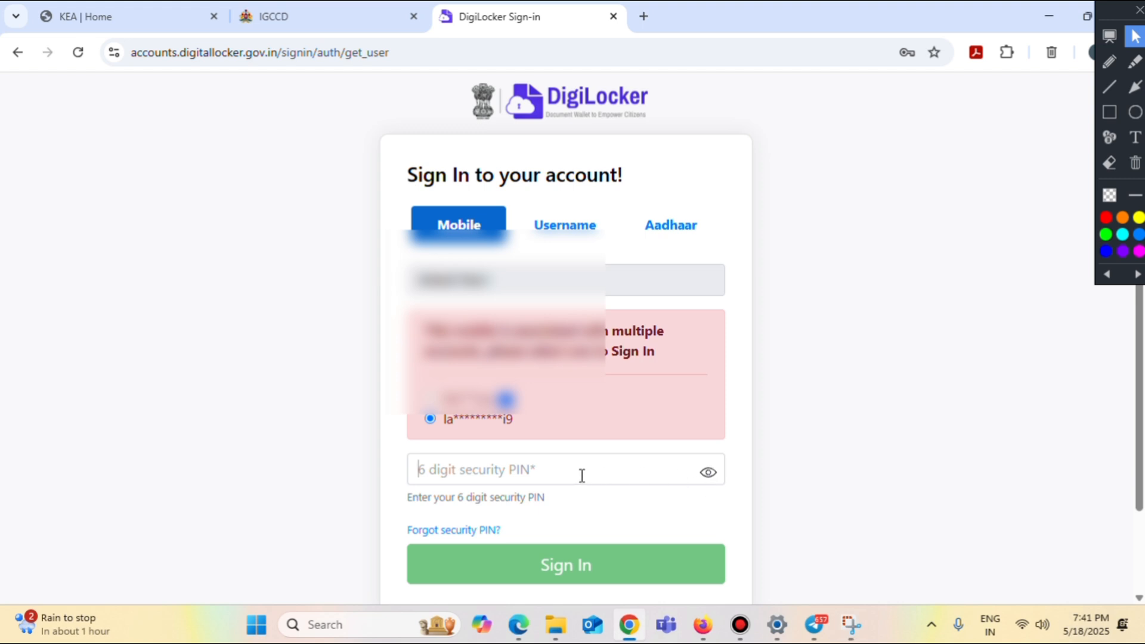
pyautogui.click(562, 475)
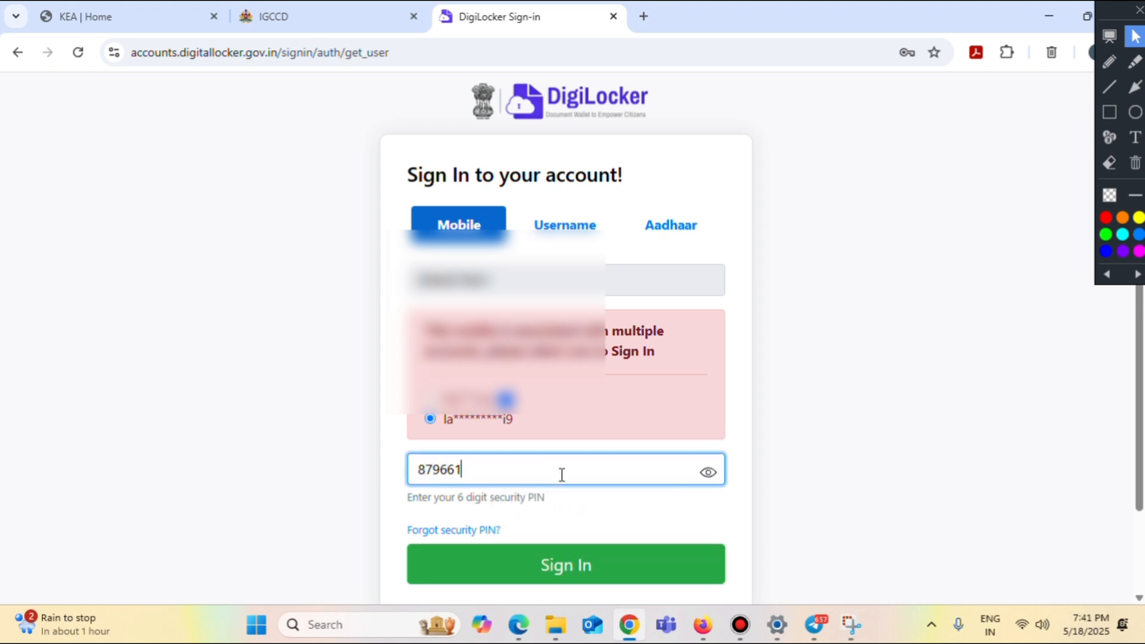
pyautogui.click(545, 553)
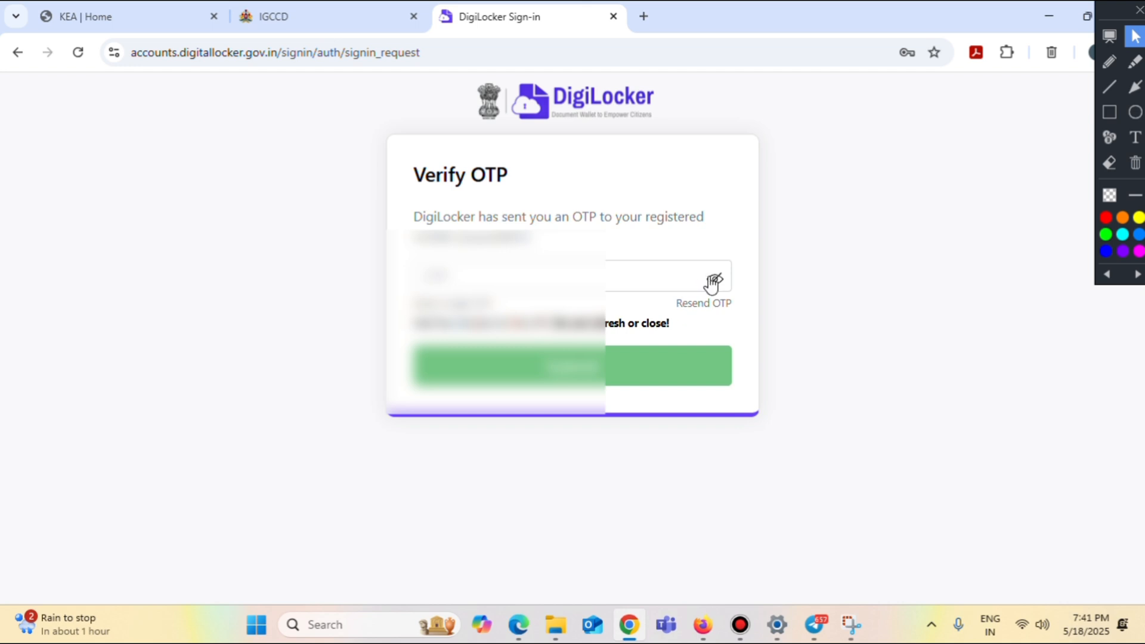
# Enter the 6 digit OTP sent to the registered mobile and submit it for verification
pyautogui.click(631, 273)
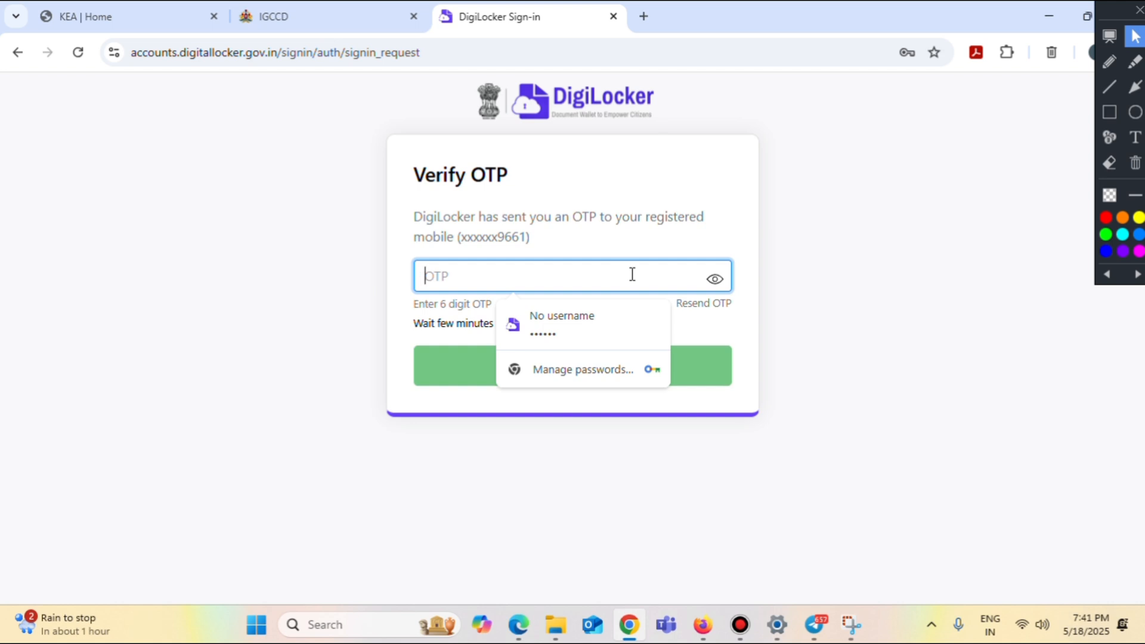
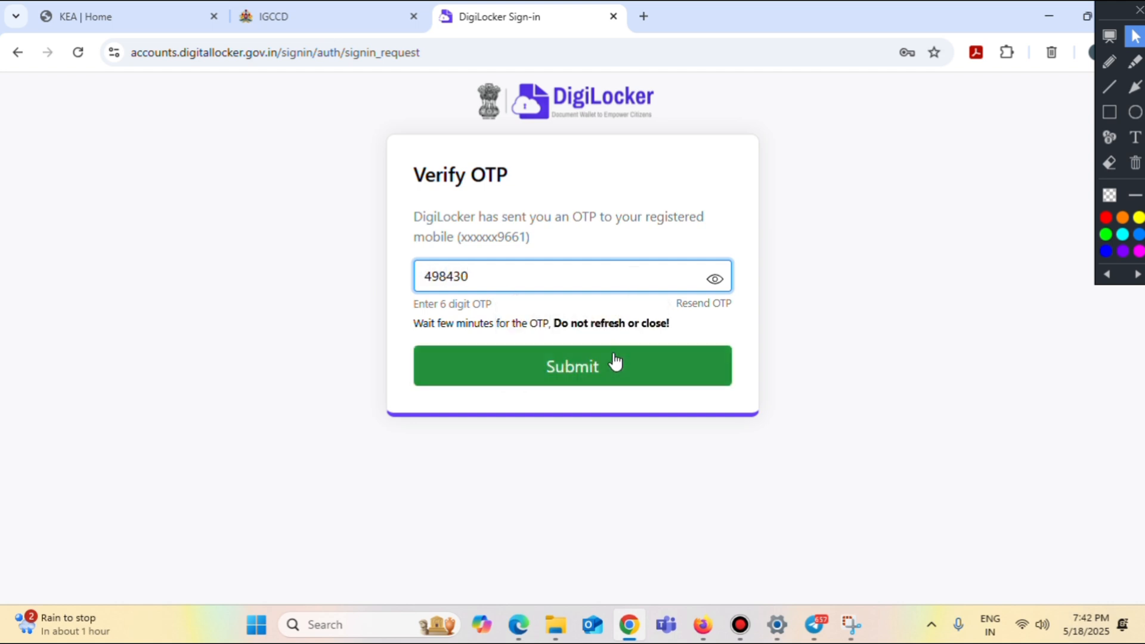
pyautogui.click(597, 369)
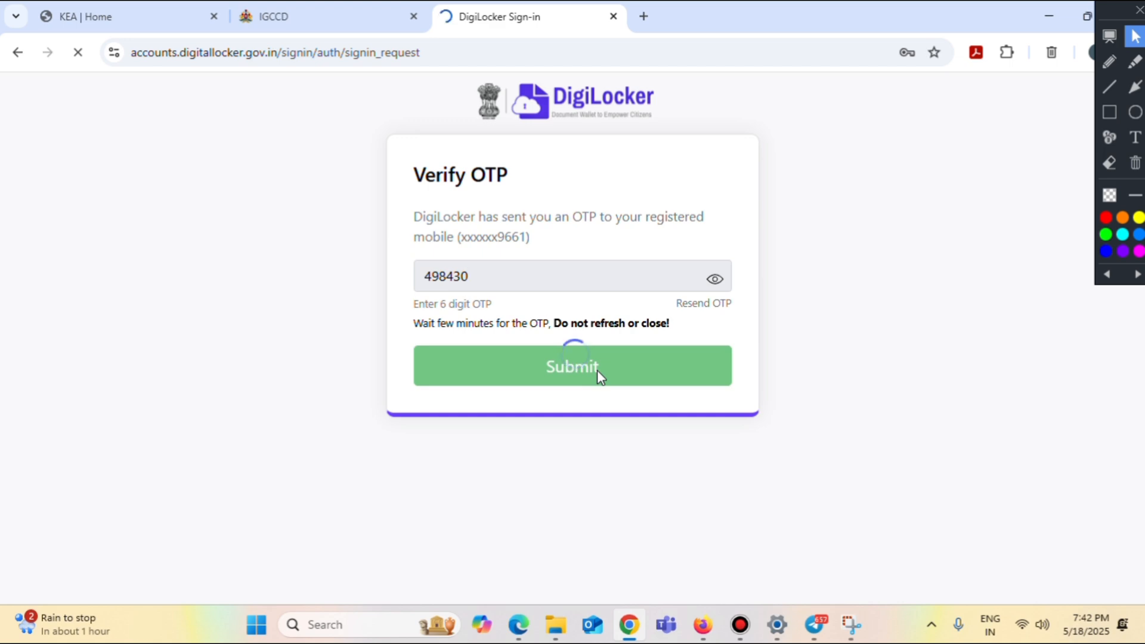
# Allow DigiLocker to share the selected documents and profile information with Karnataka Examination Authority
pyautogui.scroll(-3, 616, 373)
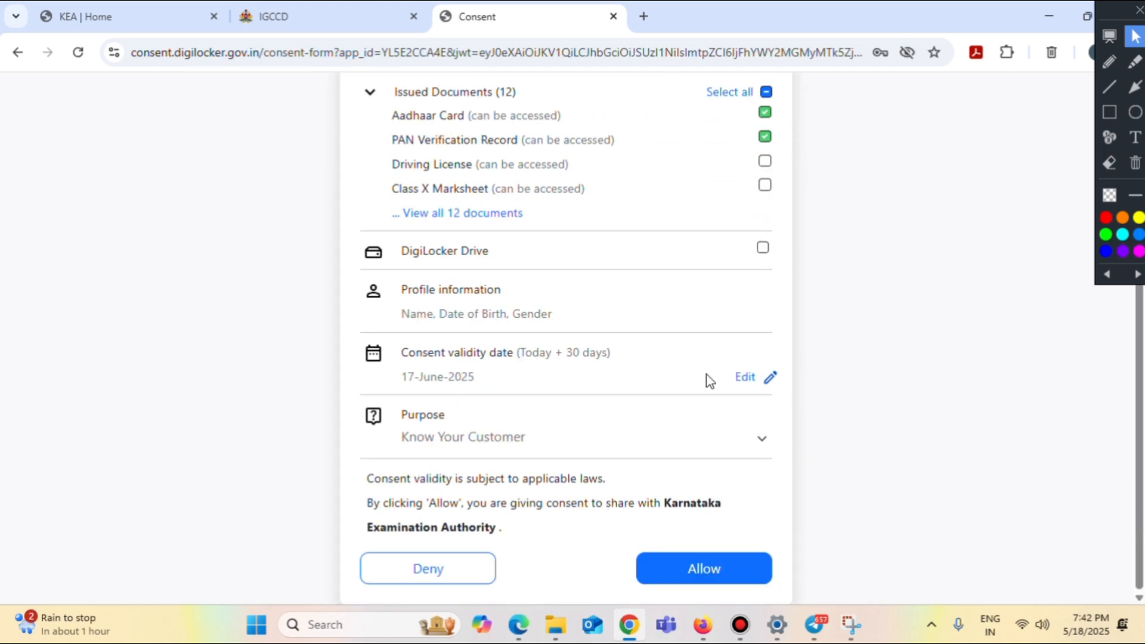
pyautogui.click(721, 577)
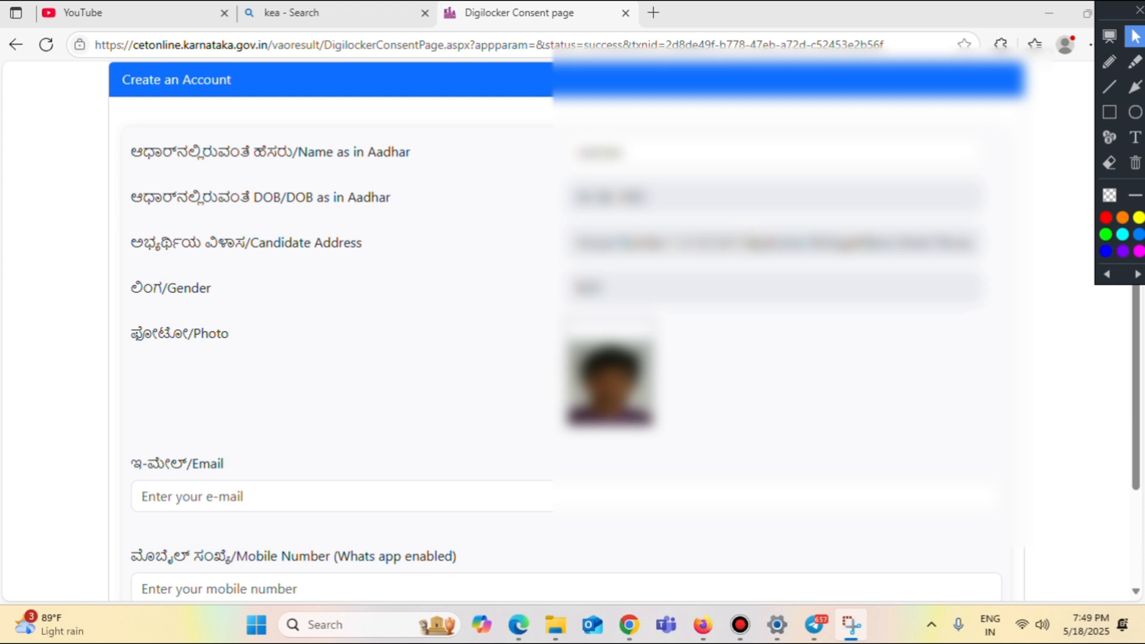
# Fill in the account's e-mail and mobile number on the Create an Account form from a saved entry
pyautogui.scroll(-1, 681, 266)
pyautogui.scroll(-2, 681, 265)
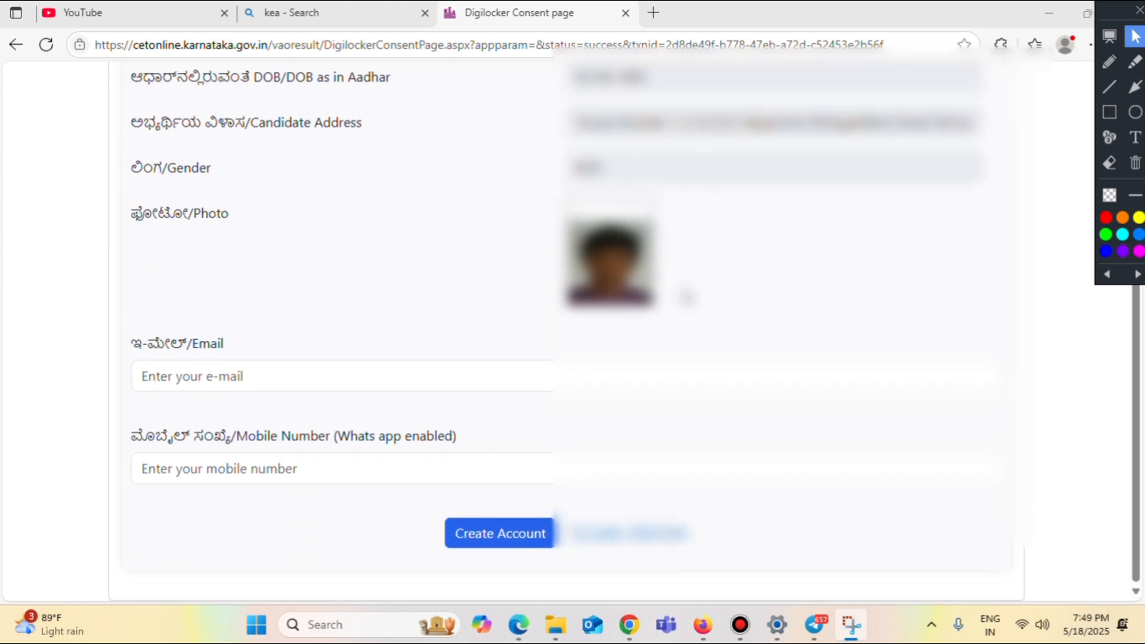
pyautogui.click(204, 373)
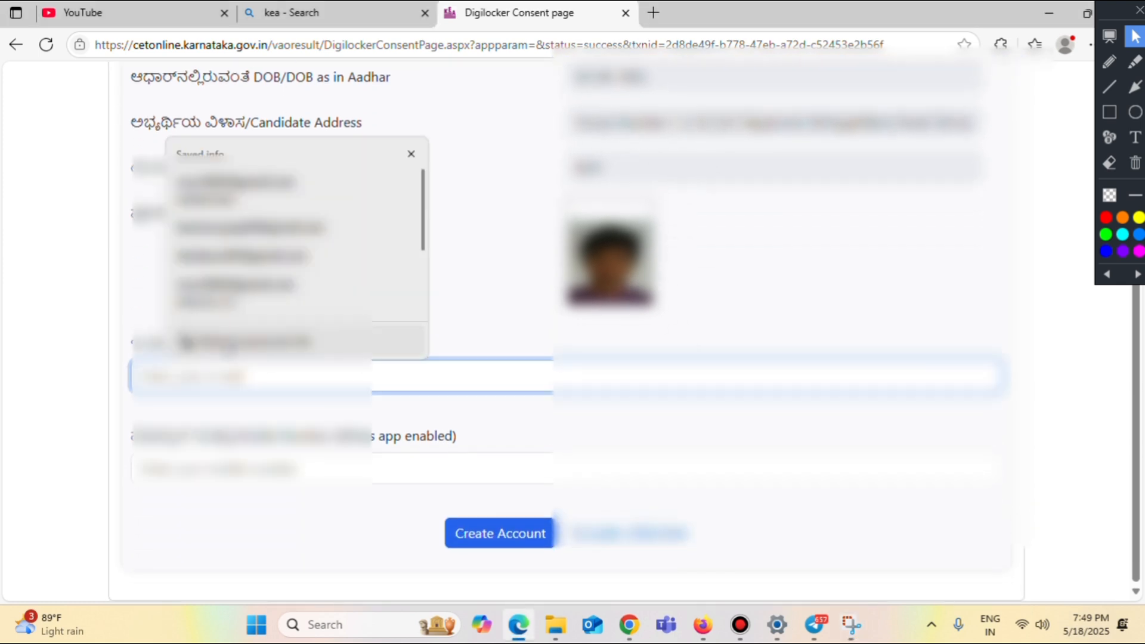
pyautogui.scroll(-1, 227, 295)
pyautogui.click(227, 294)
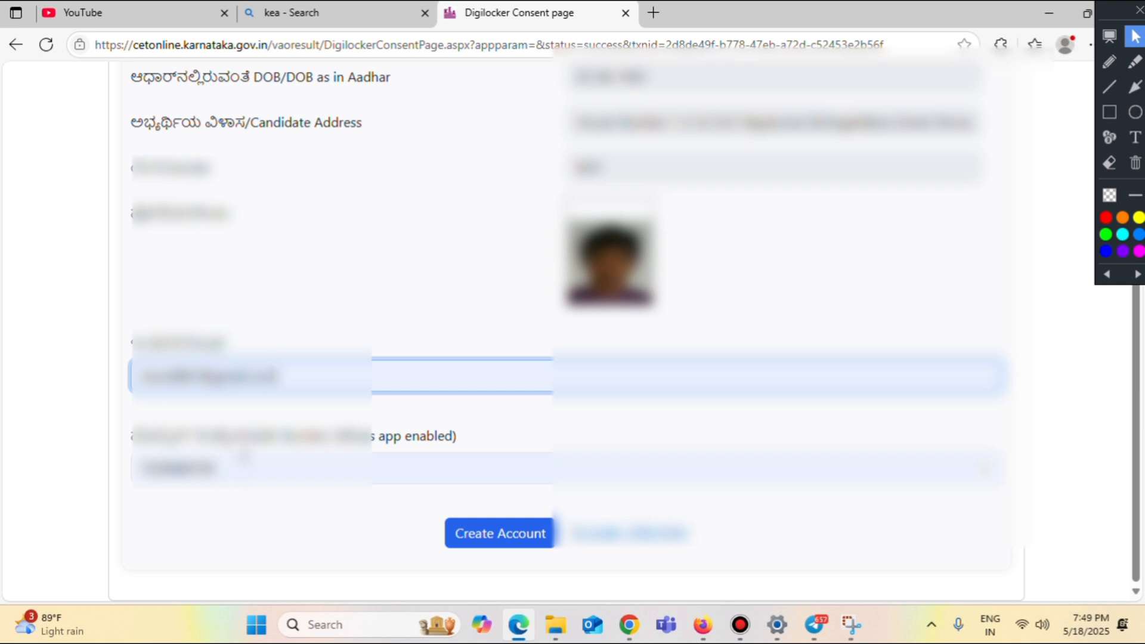
# Replace the mobile number with the candidate's WhatsApp-enabled number and submit the form to create the account
pyautogui.click(214, 467)
pyautogui.click(281, 477)
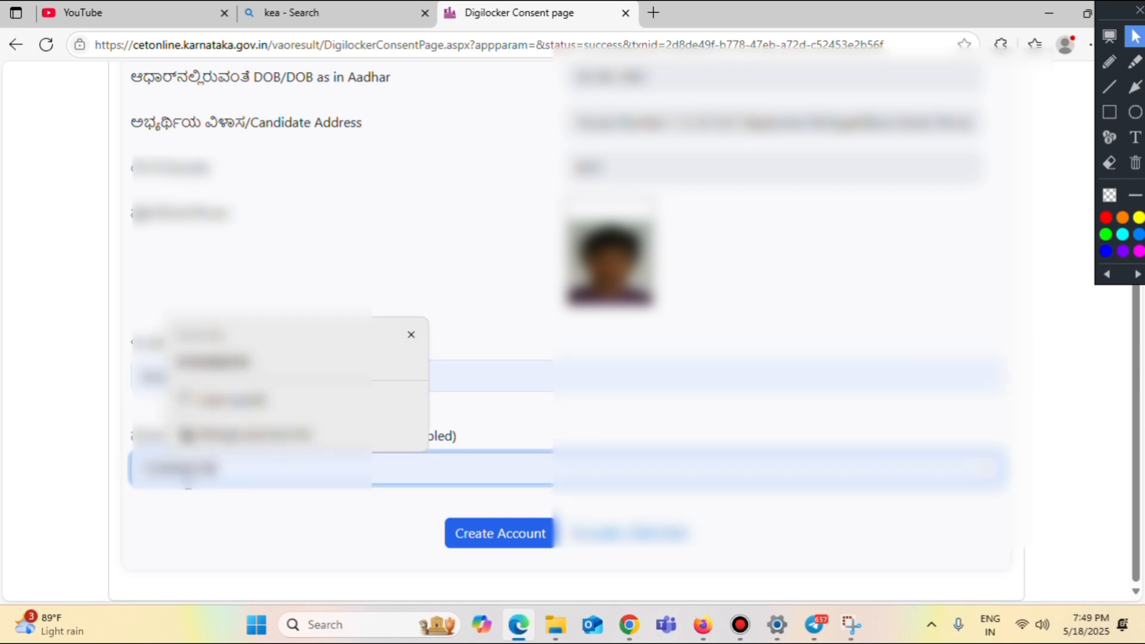
pyautogui.moveTo(237, 469); pyautogui.dragTo(92, 483)
pyautogui.press('BackSpace')
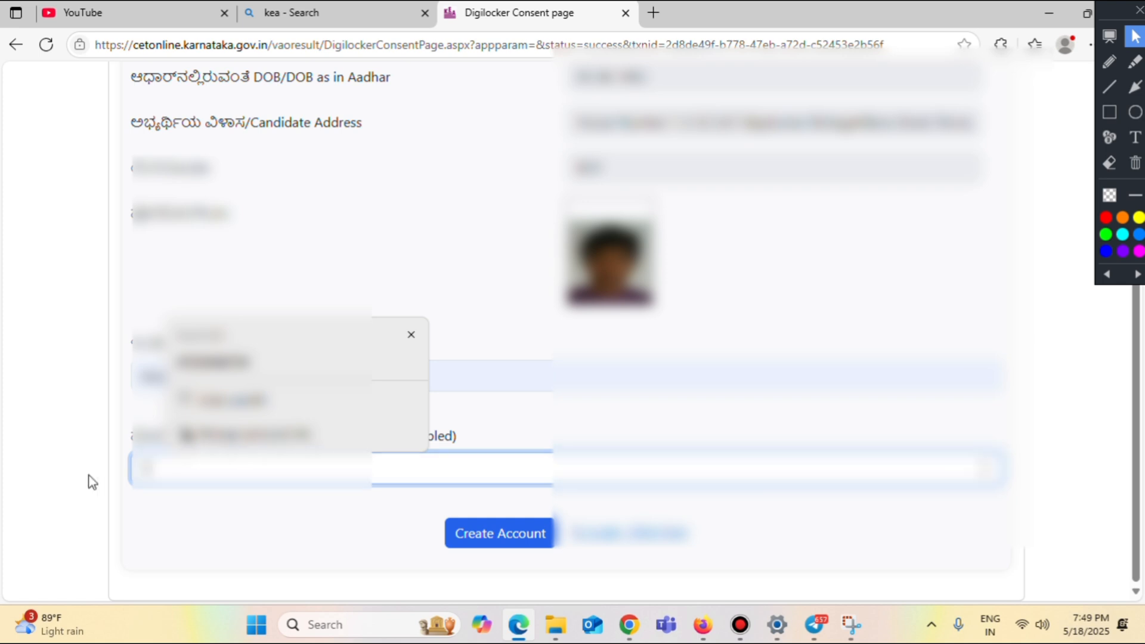
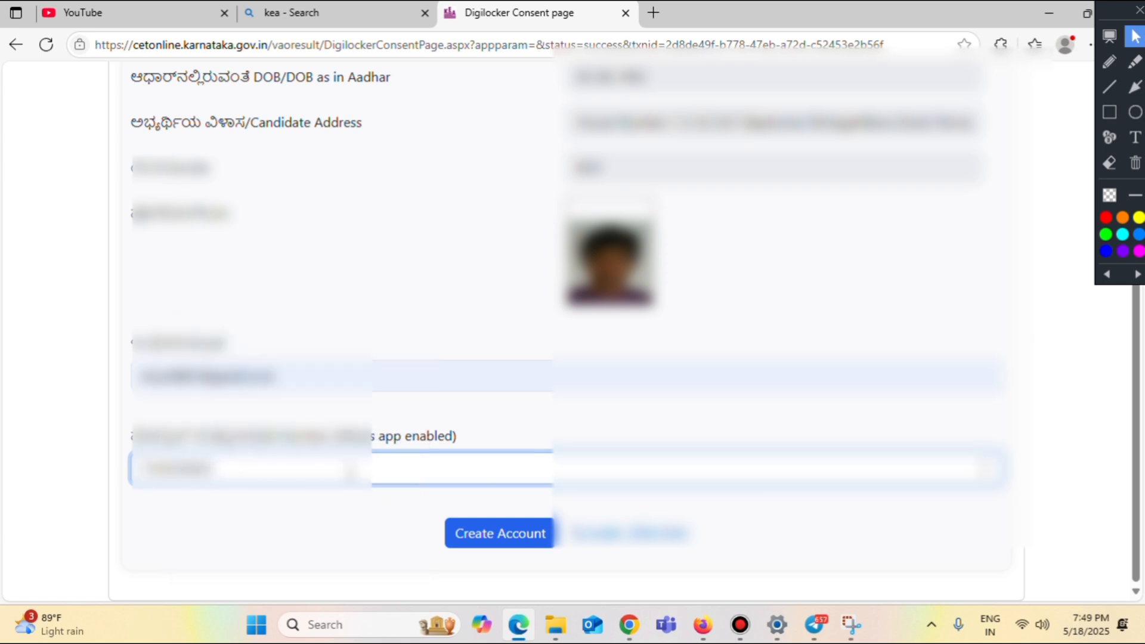
pyautogui.click(504, 535)
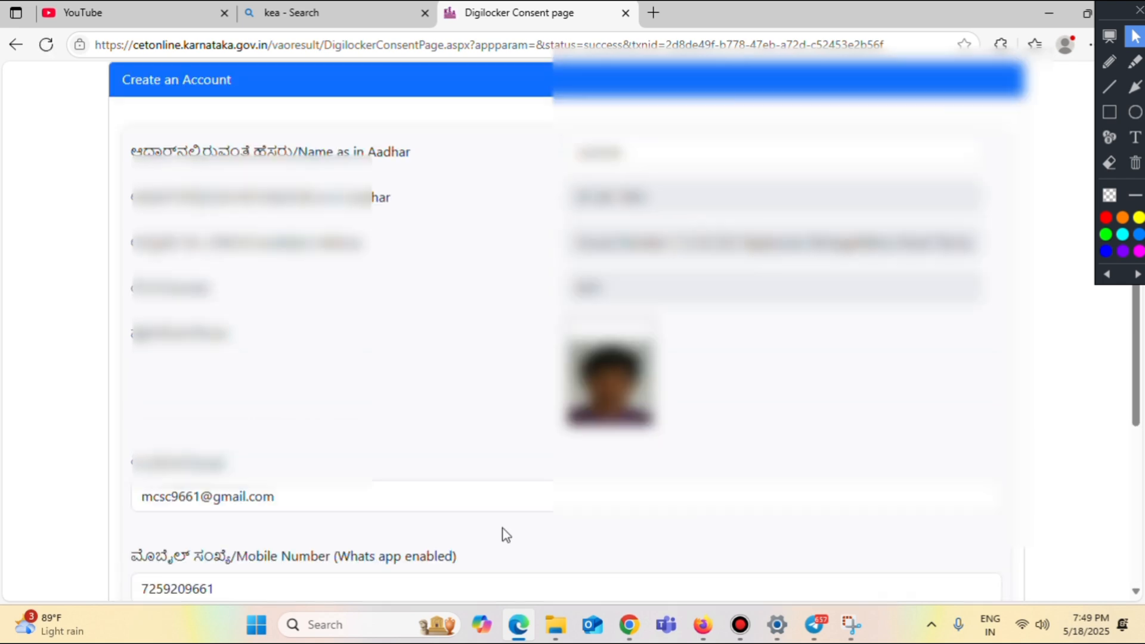
# Enter the OTP sent to the WhatsApp registered mobile, verify it and acknowledge the registration message
pyautogui.scroll(-4, 463, 440)
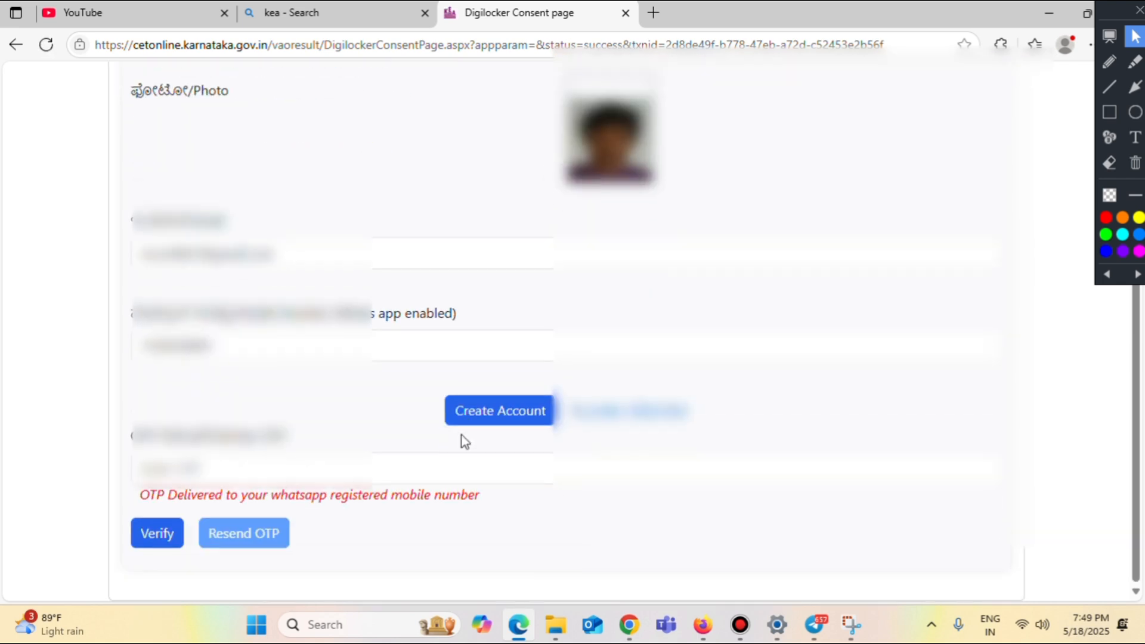
pyautogui.click(197, 470)
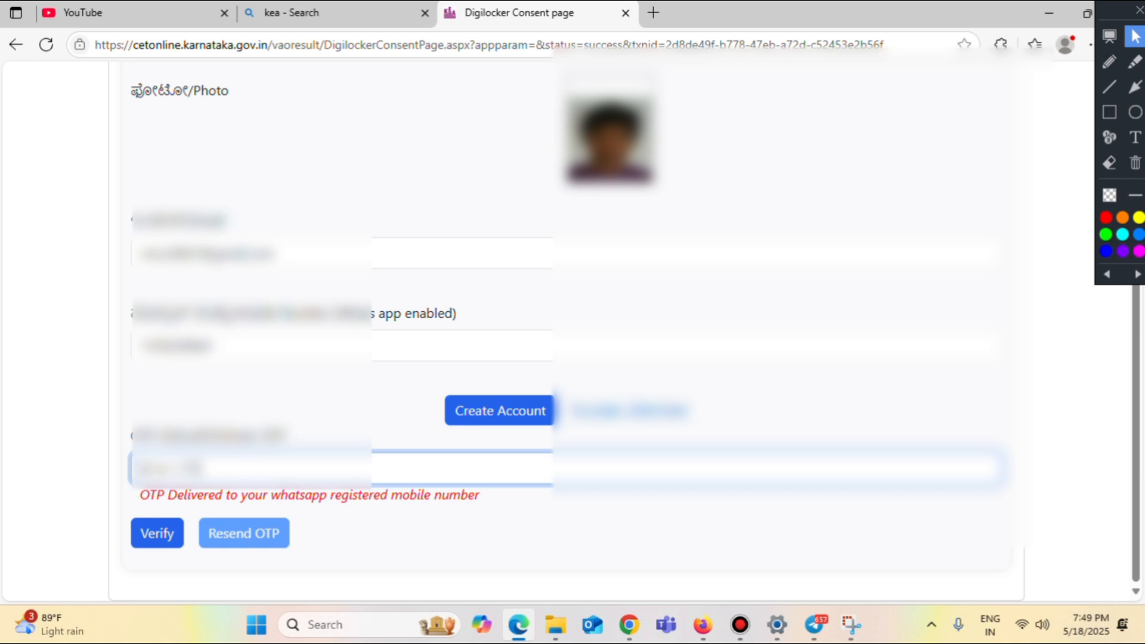
pyautogui.write('•')
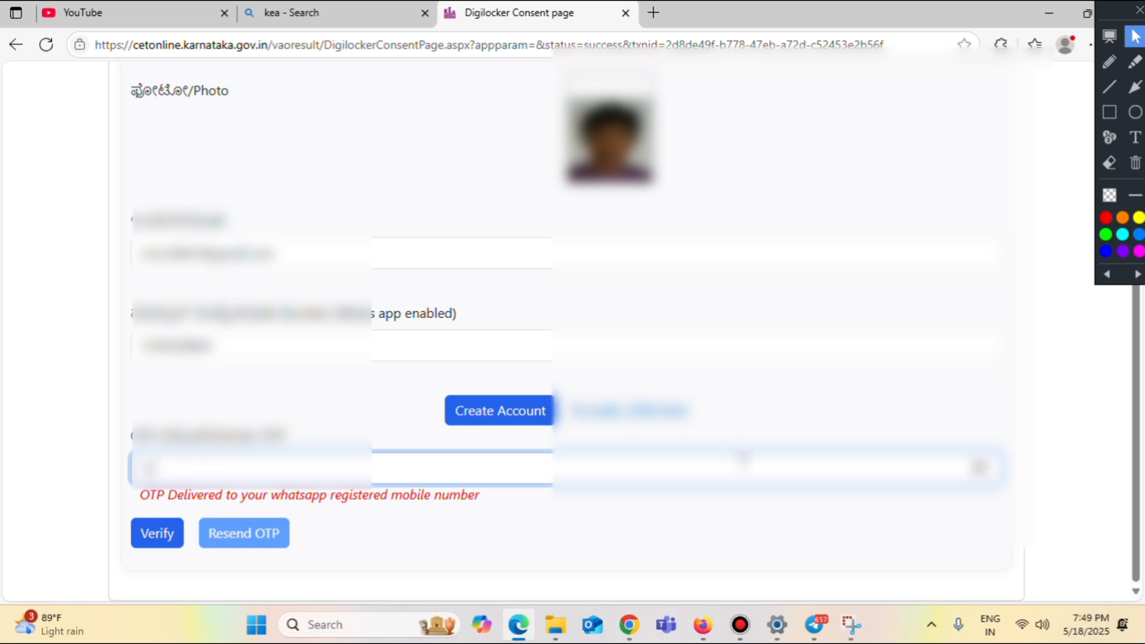
pyautogui.click(978, 471)
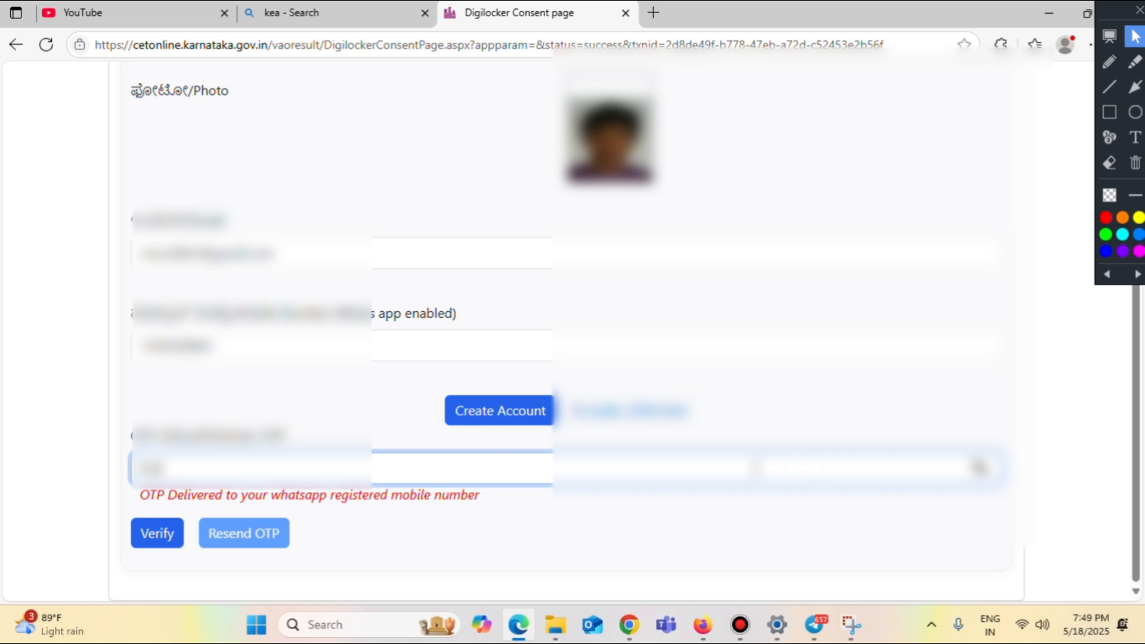
pyautogui.write('••••••')
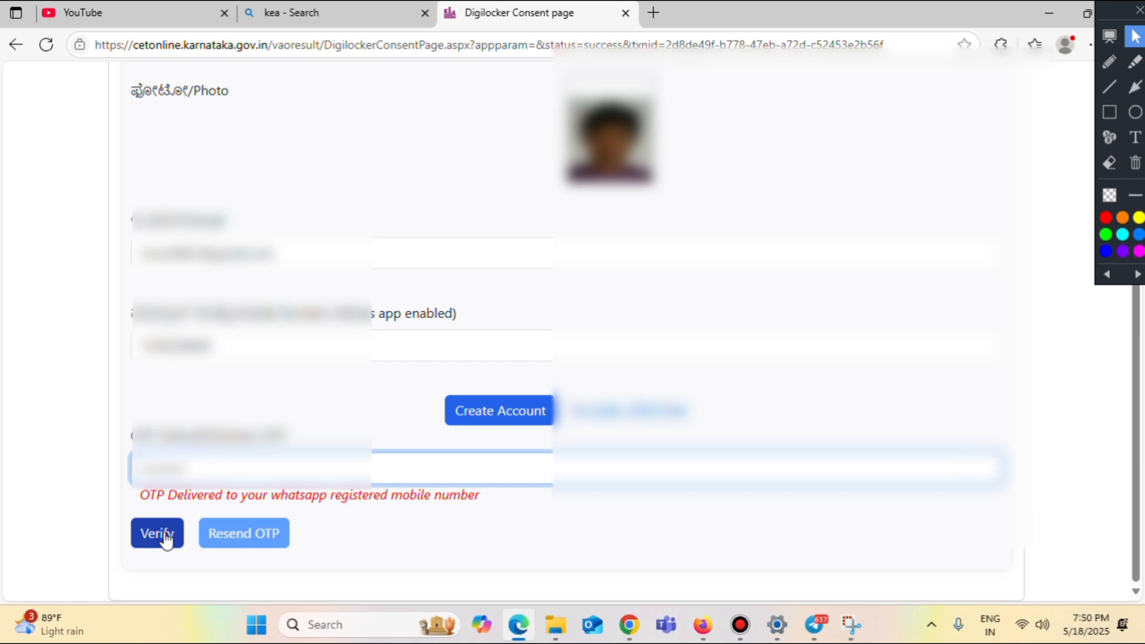
pyautogui.click(166, 537)
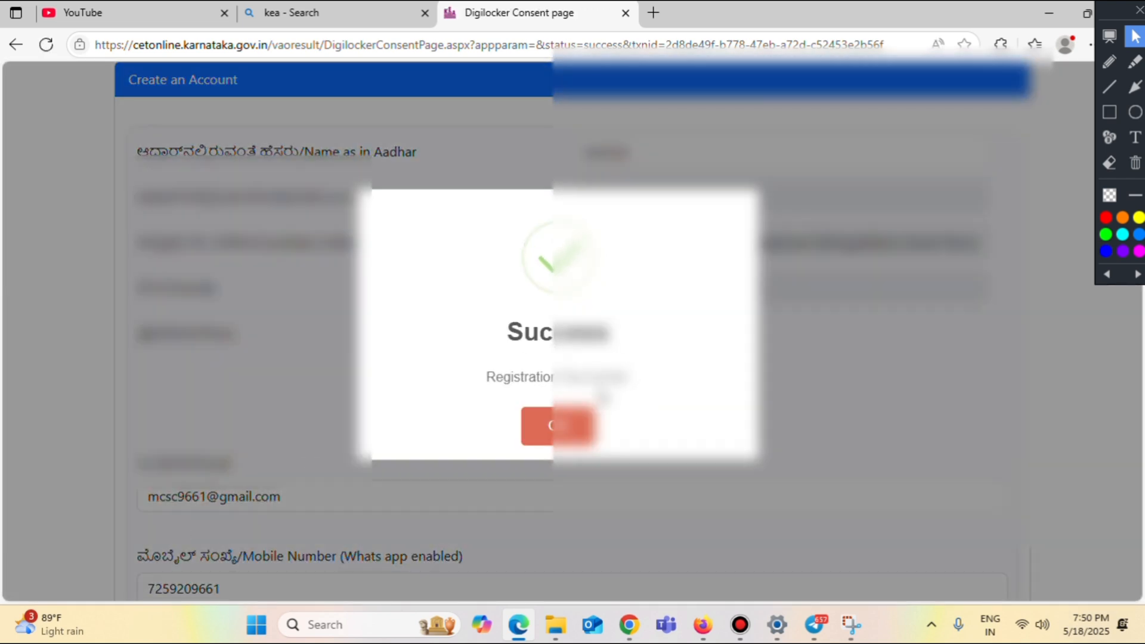
pyautogui.click(551, 425)
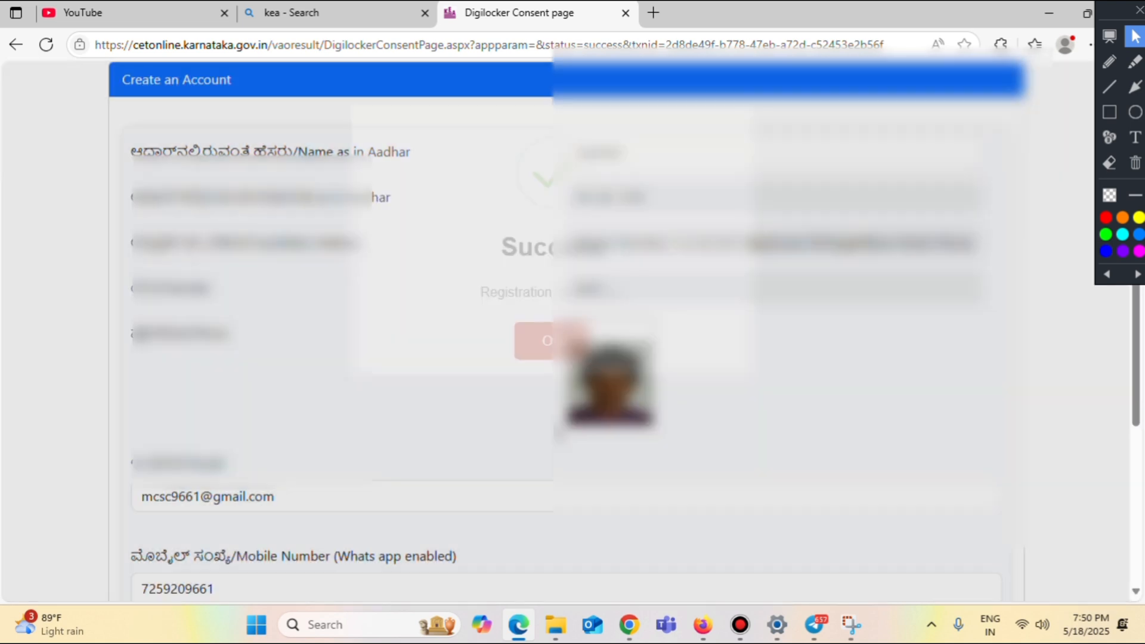
# Return to the applicant login page, open Candidate Login and choose Aadhaar as the DigiLocker sign-in method
pyautogui.scroll(-4, 550, 423)
pyautogui.scroll(-1, 550, 424)
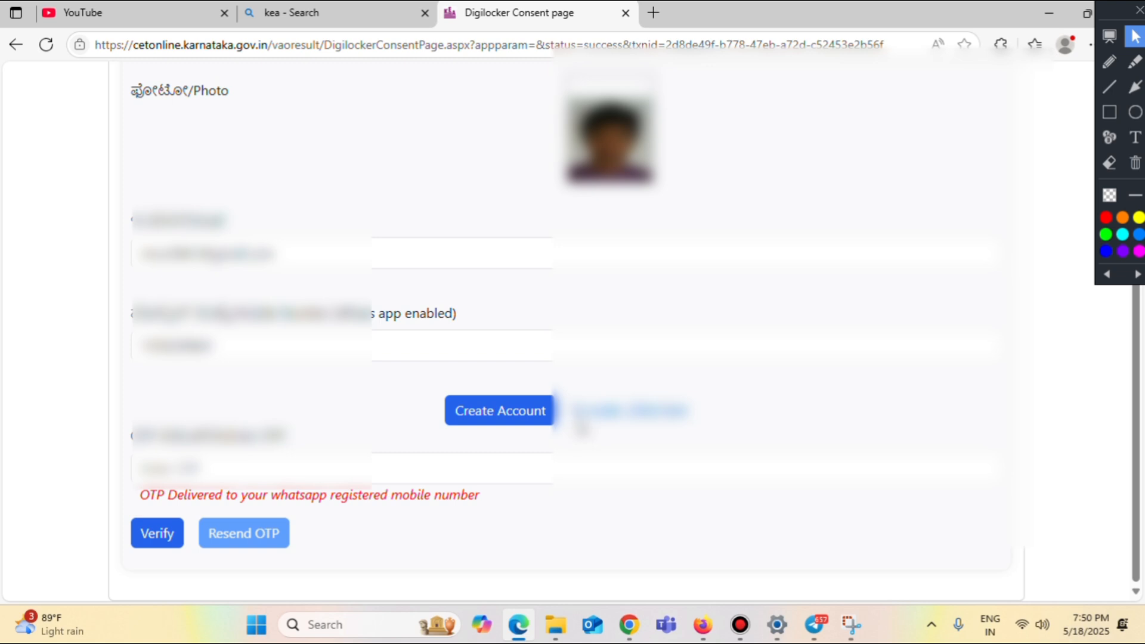
pyautogui.click(633, 412)
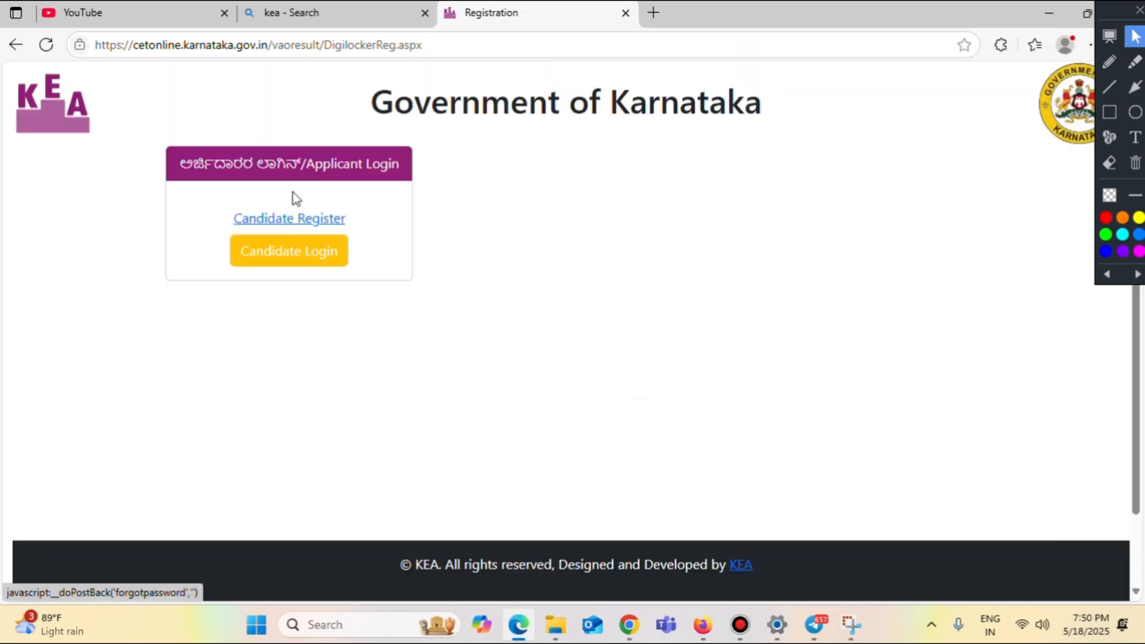
pyautogui.click(285, 261)
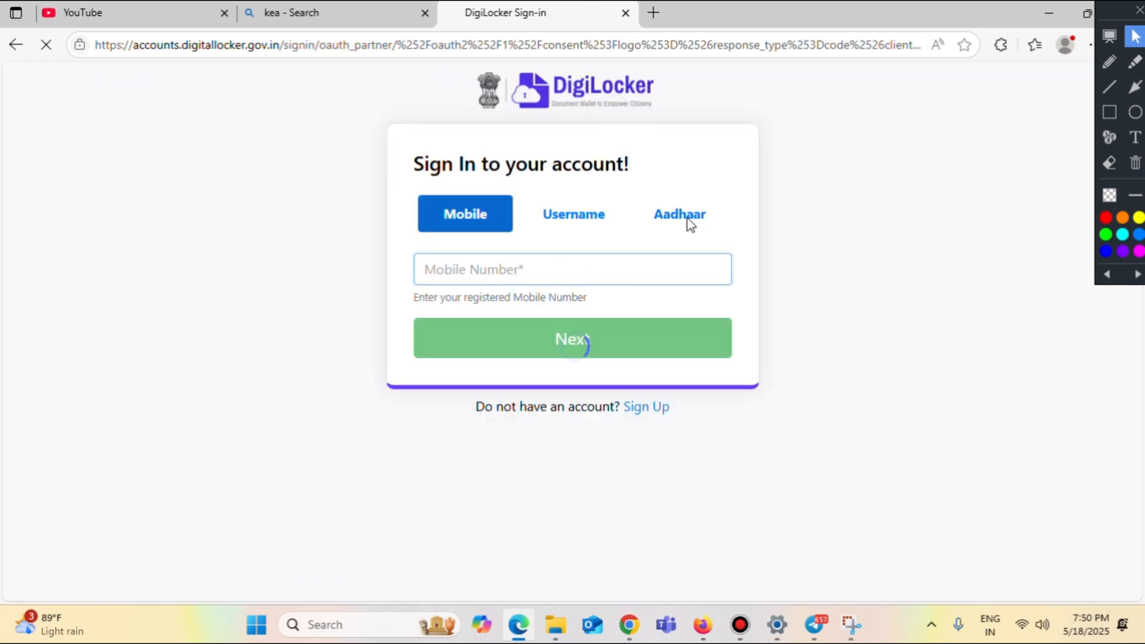
pyautogui.click(684, 218)
pyautogui.click(715, 270)
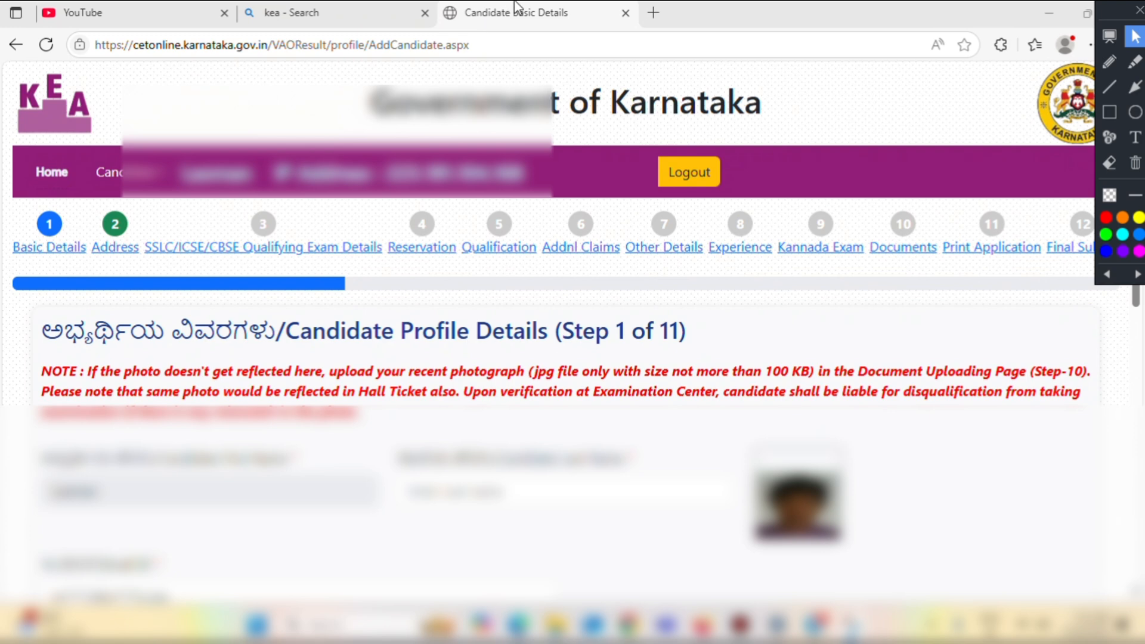
# Enter the candidate's last name in the Candidate Profile Details form
pyautogui.moveTo(517, 8)
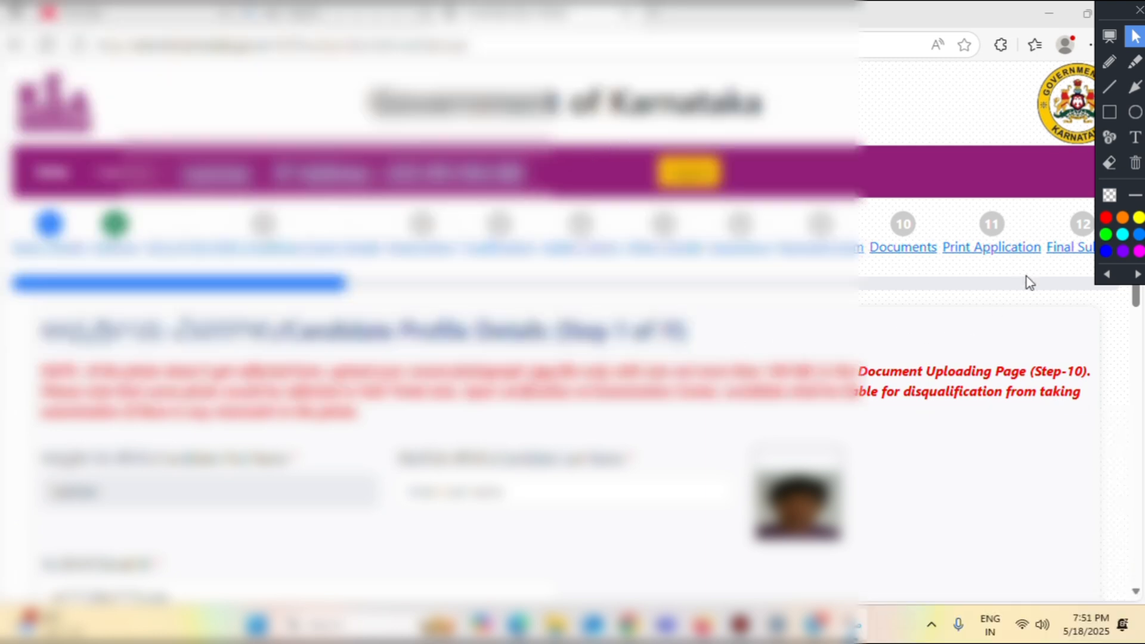
pyautogui.scroll(-3, 1026, 279)
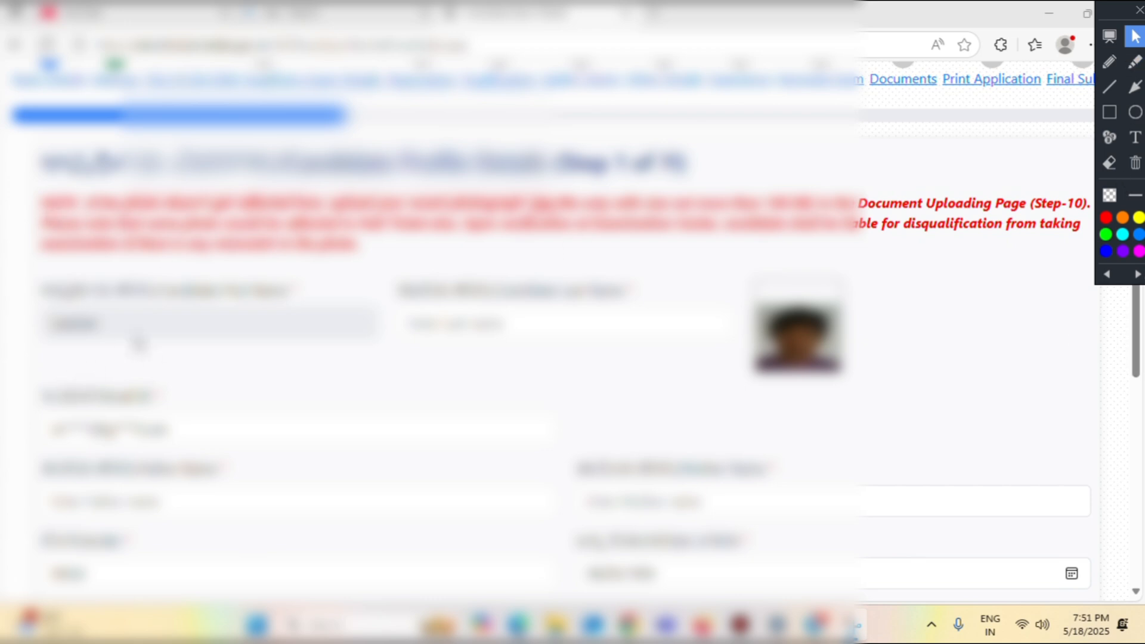
pyautogui.moveTo(1135, 335); pyautogui.dragTo(1137, 422)
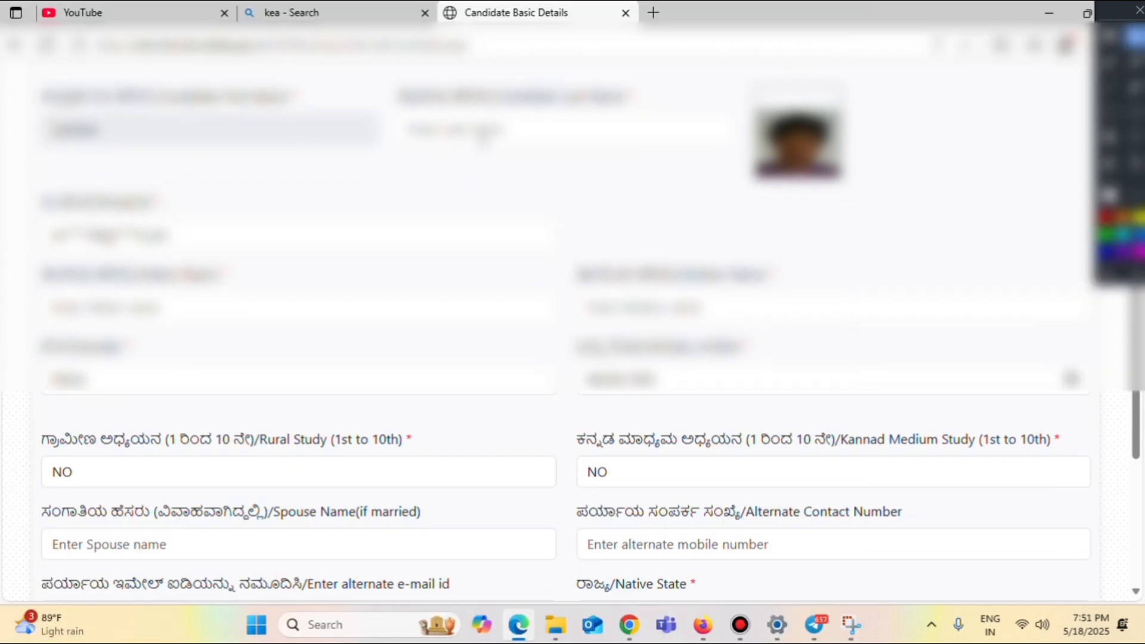
pyautogui.click(469, 132)
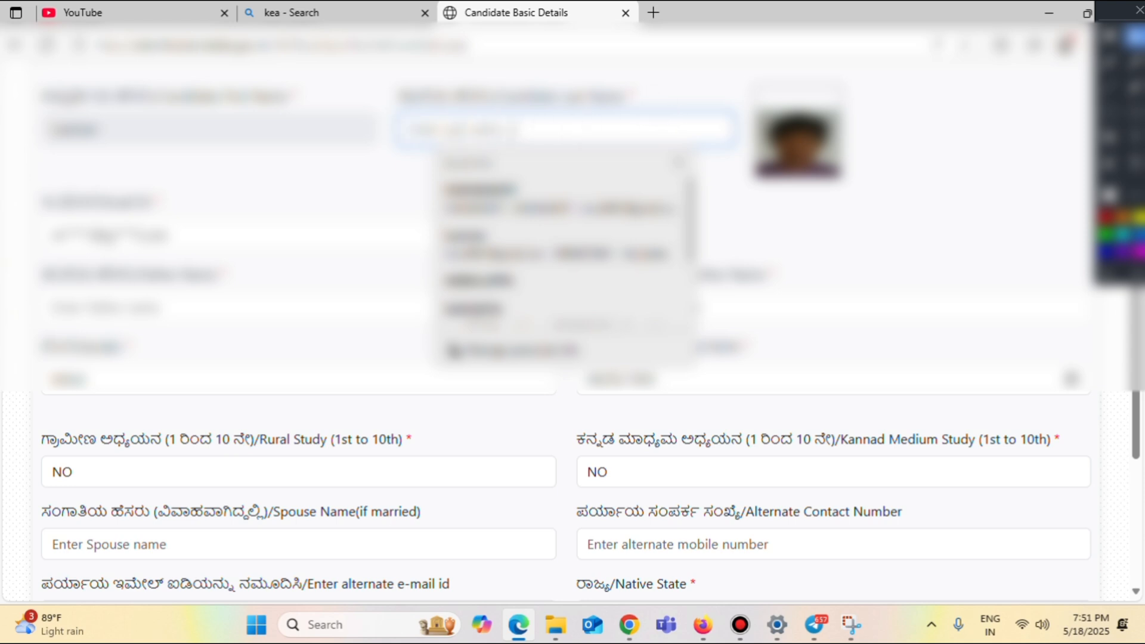
pyautogui.write('kuma')
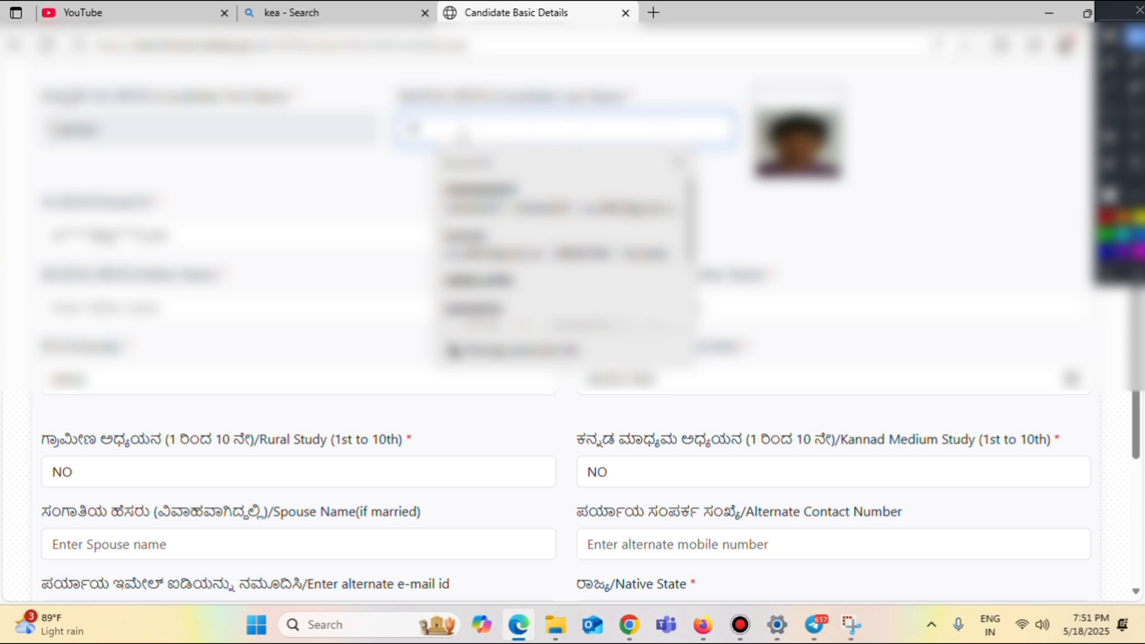
pyautogui.press('BackSpace')
pyautogui.press('BackSpace')
pyautogui.write('maar')
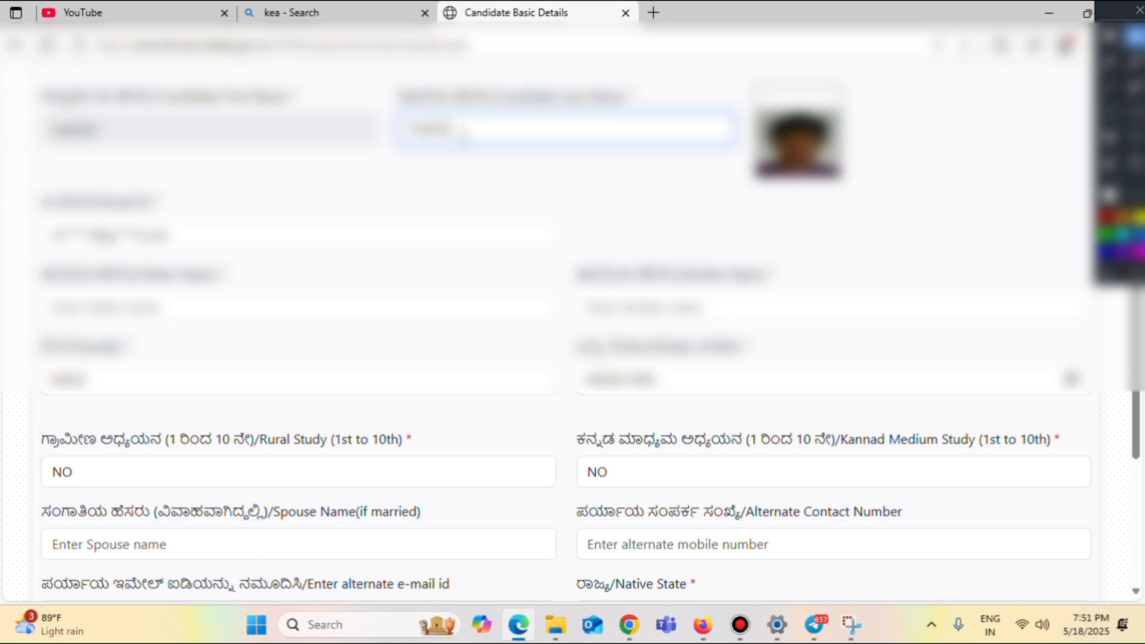
pyautogui.click(442, 179)
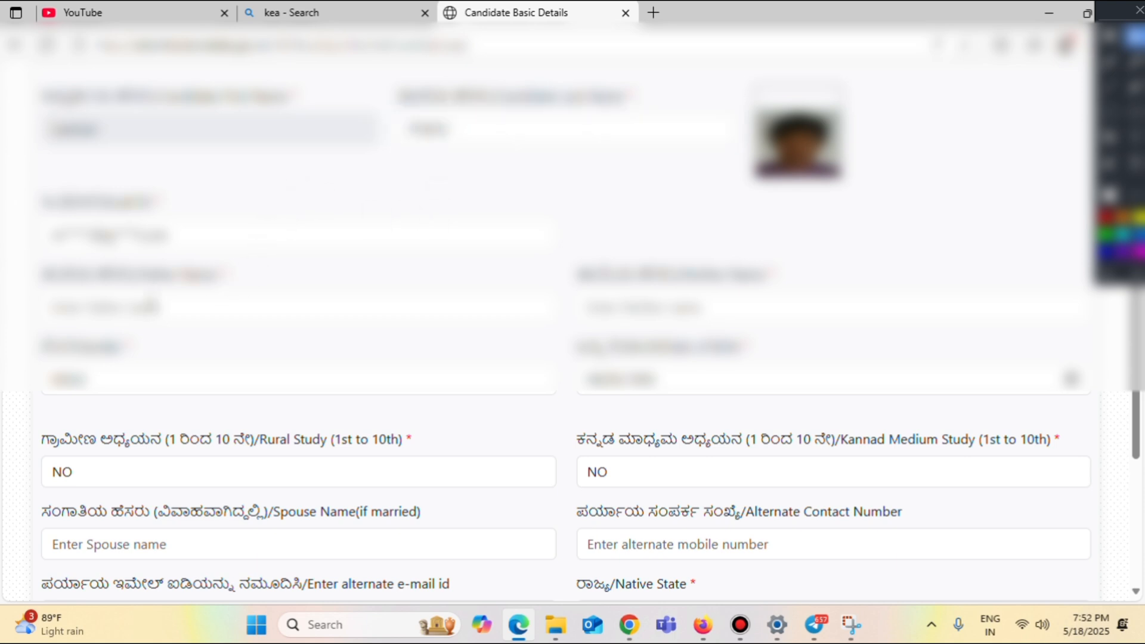
# Enter the father's name in the candidate profile details
pyautogui.click(84, 311)
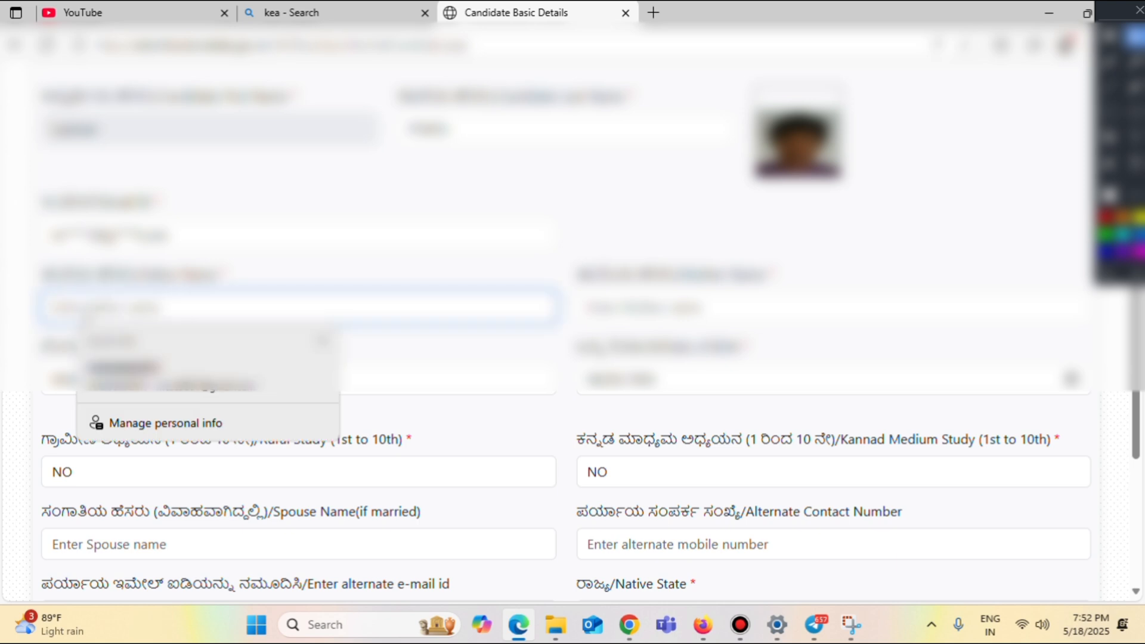
pyautogui.write('rngapp')
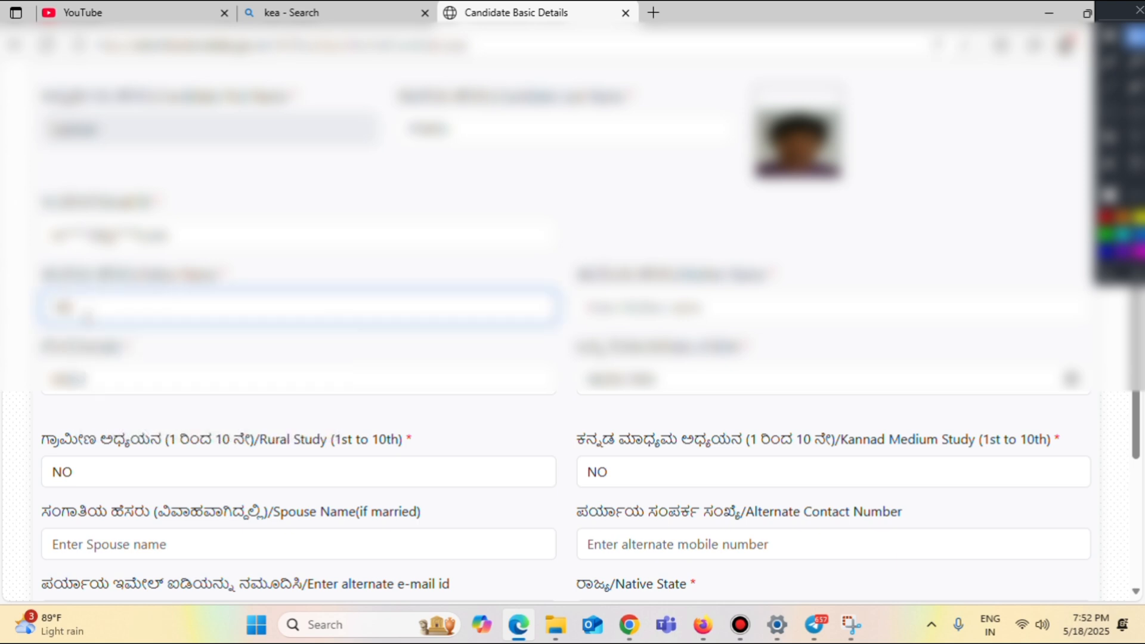
pyautogui.write('anand')
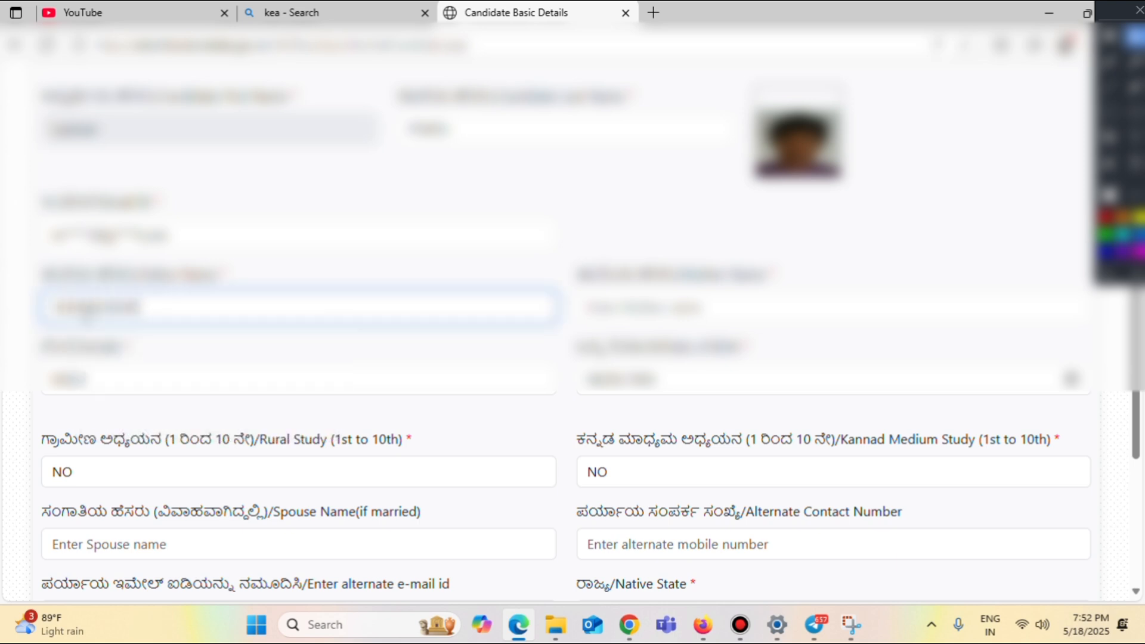
pyautogui.click(295, 260)
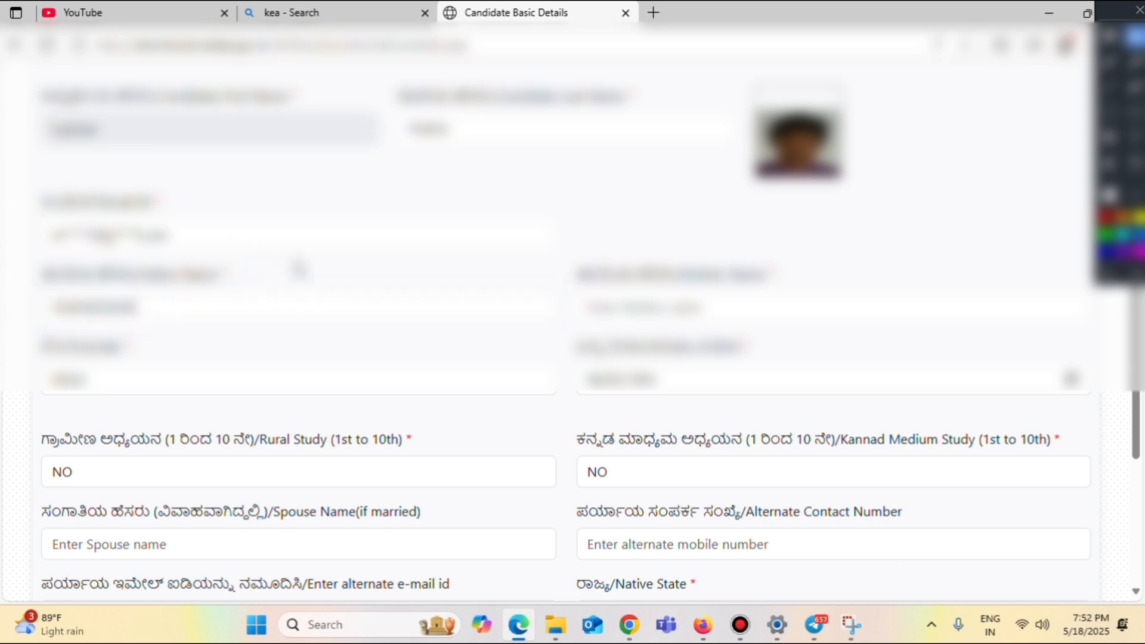
# Enter the mother's name in the candidate profile details
pyautogui.click(694, 312)
pyautogui.write('SHAN')
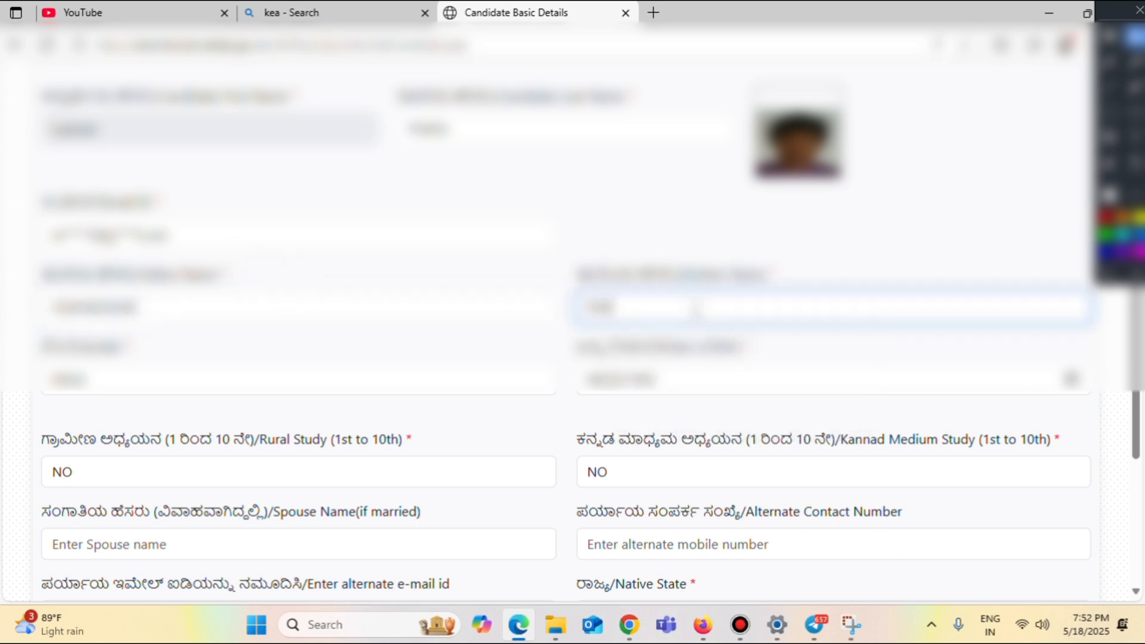
pyautogui.write('TAA')
pyautogui.click(614, 246)
# Answer NO for Rural Study (1st to 10th) and YES for Kannada Medium Study (1st to 10th)
pyautogui.scroll(-1, 615, 246)
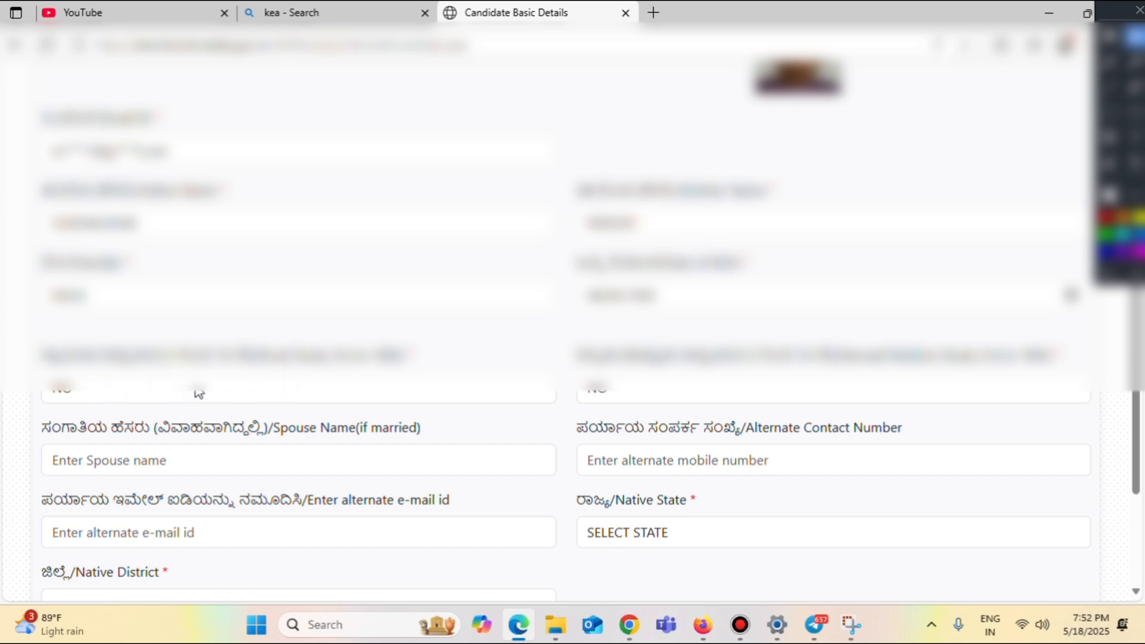
pyautogui.click(102, 397)
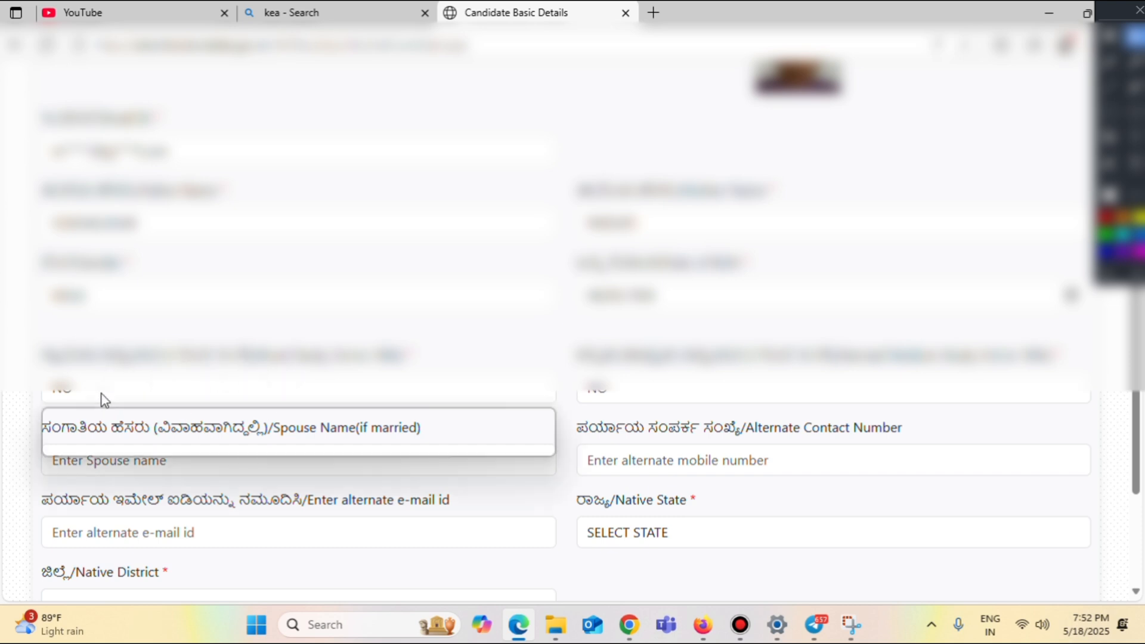
pyautogui.click(105, 397)
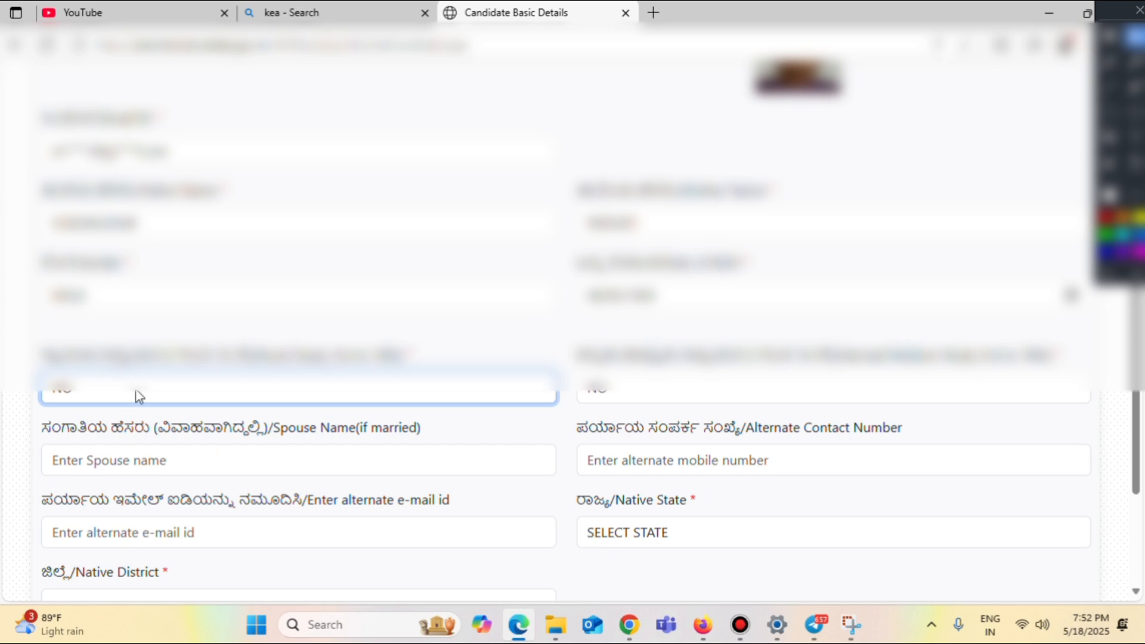
pyautogui.click(650, 392)
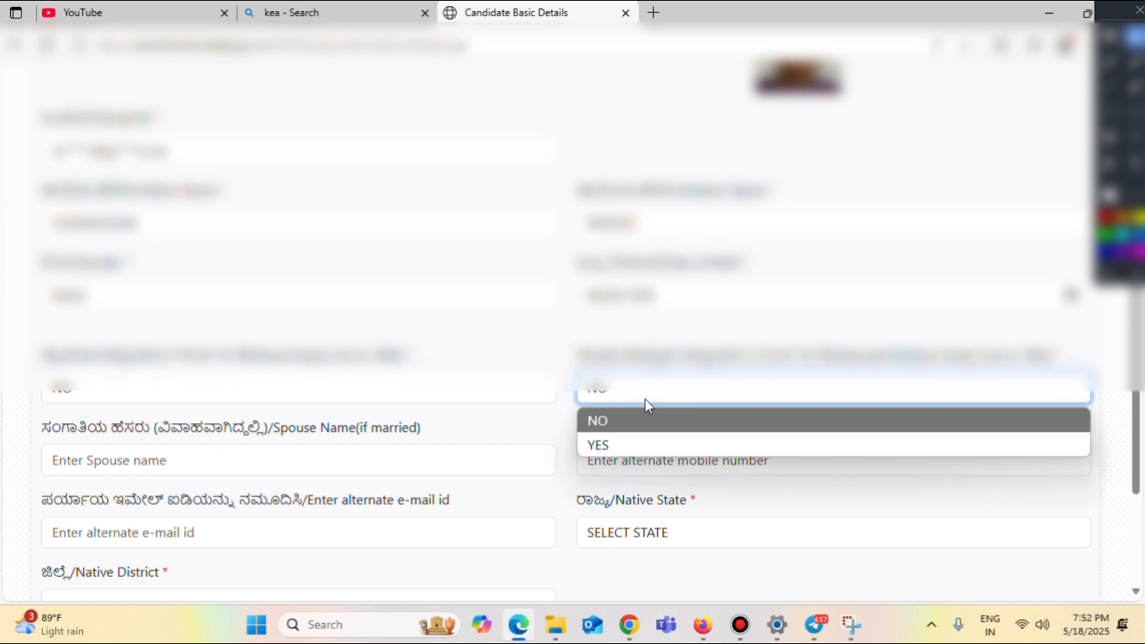
pyautogui.click(606, 445)
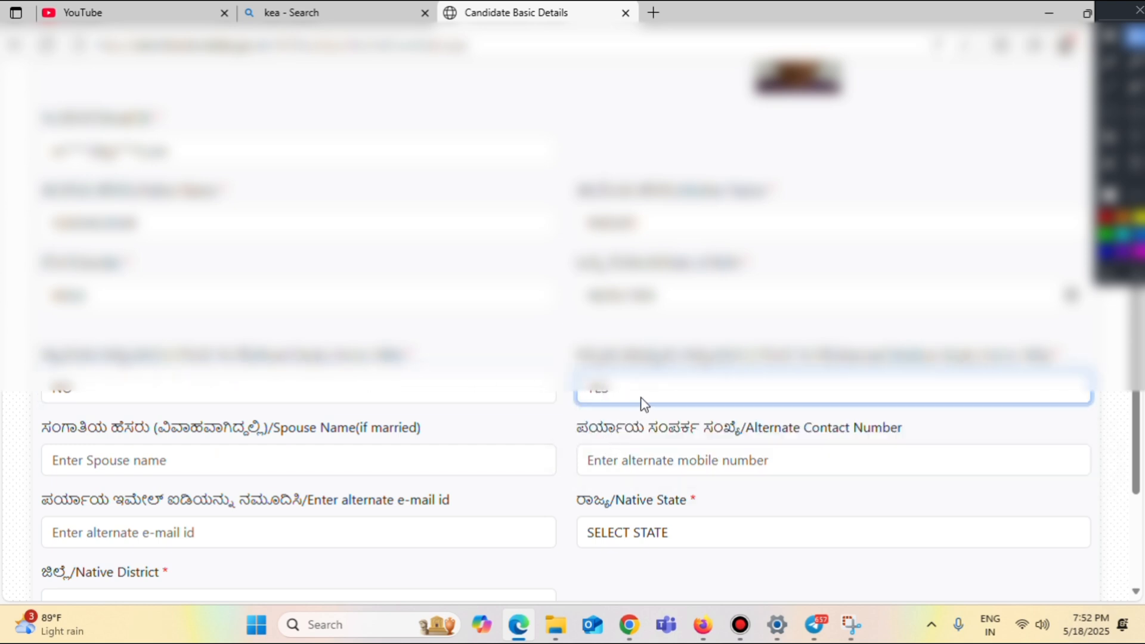
# Enter the spouse's name, and fill in the alternate contact number, alternate e-mail and native state Karnataka from the saved info
pyautogui.click(129, 463)
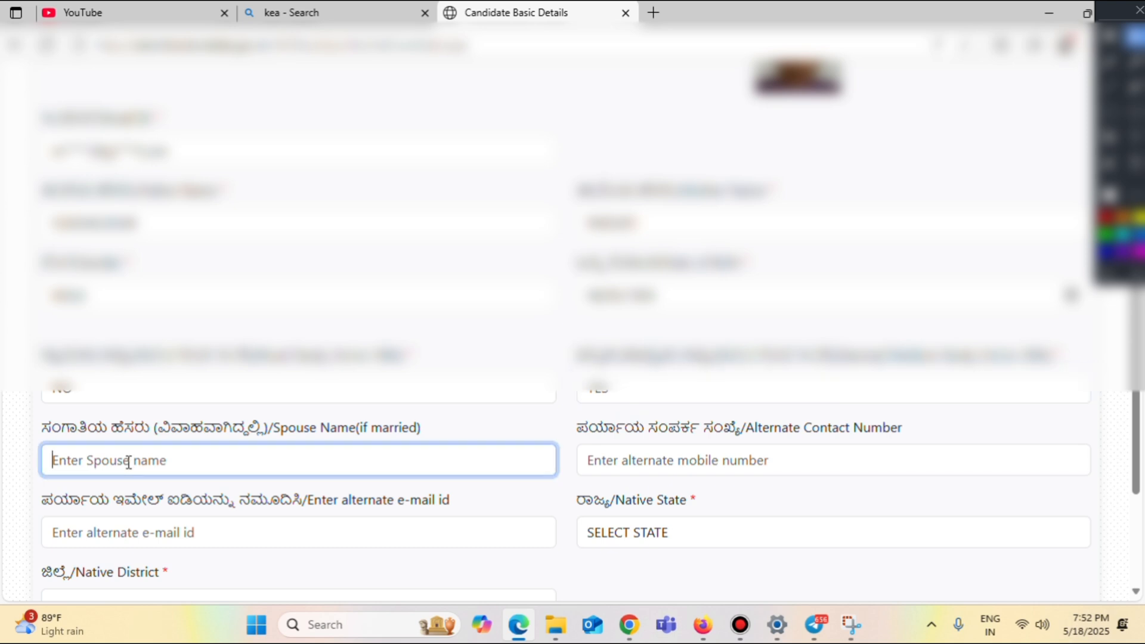
pyautogui.write('DEVAMMA')
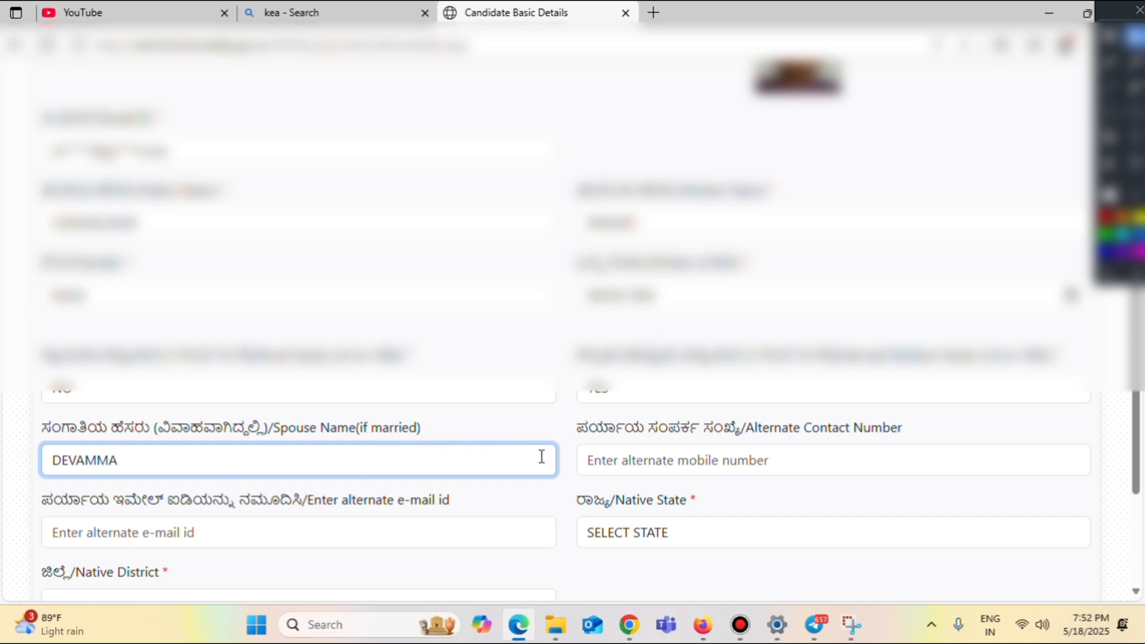
pyautogui.click(672, 463)
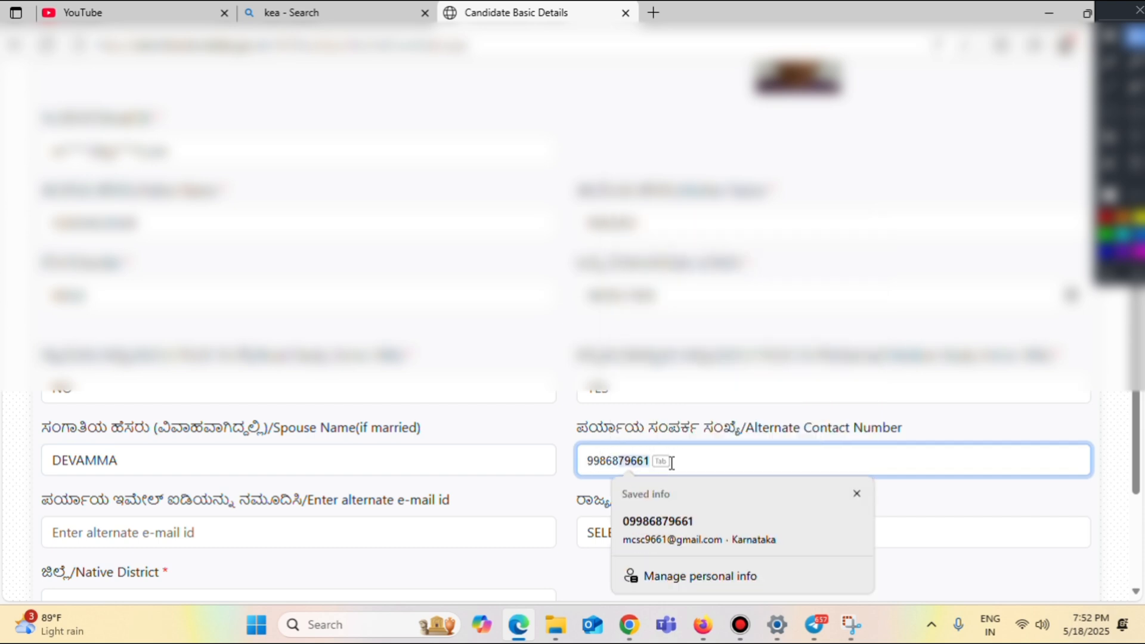
pyautogui.click(671, 521)
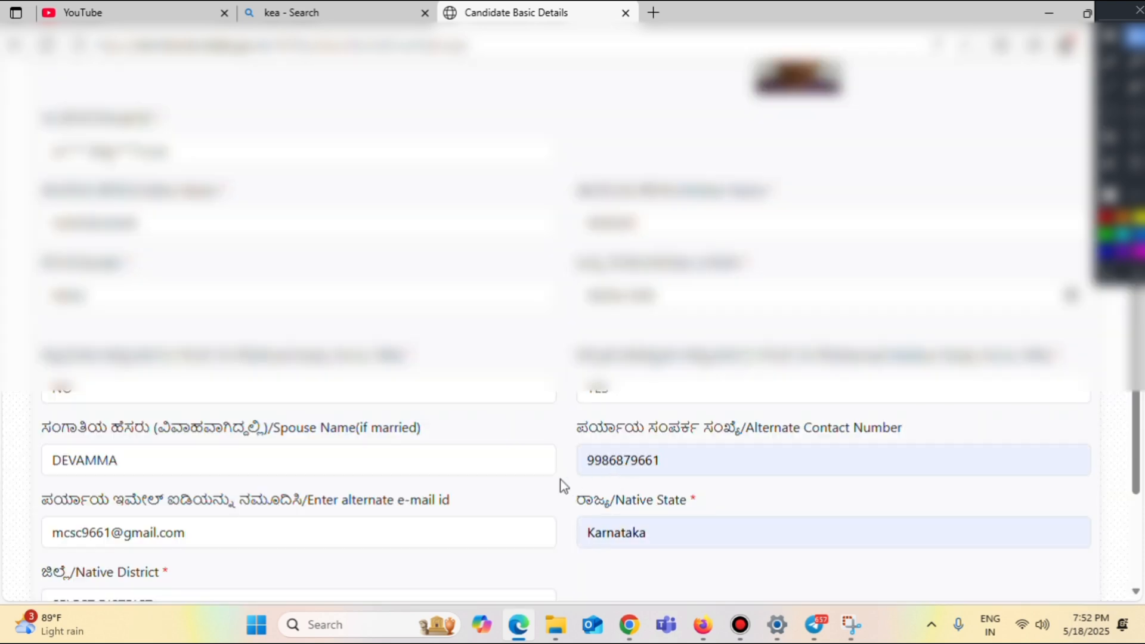
# Select Yadgir as the native district and save the candidate's basic details
pyautogui.scroll(-3, 69, 519)
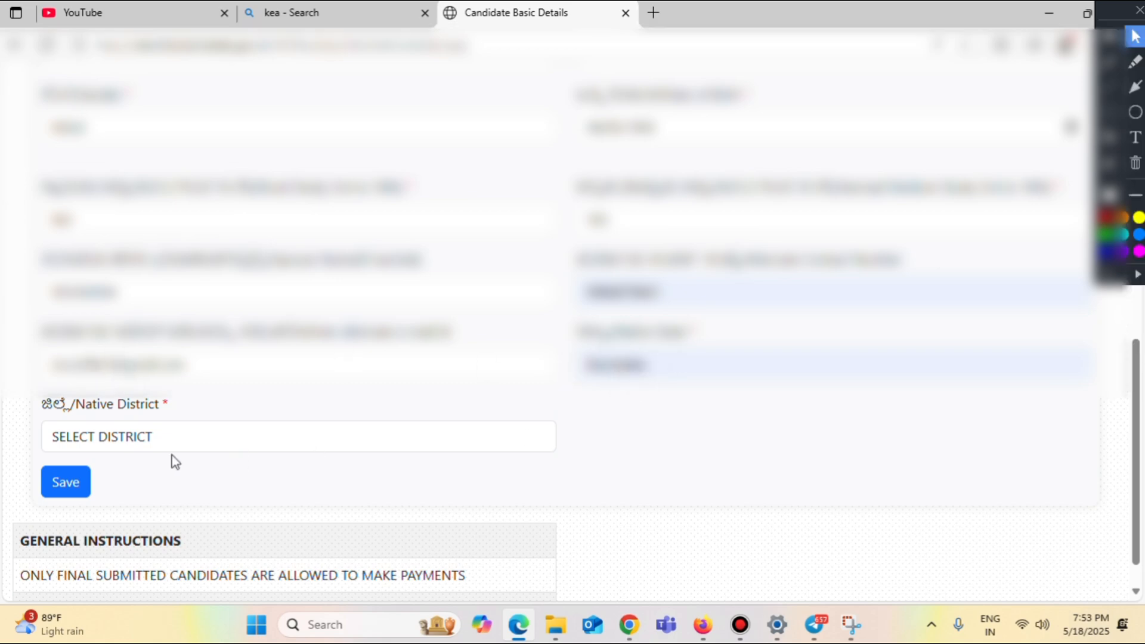
pyautogui.click(142, 441)
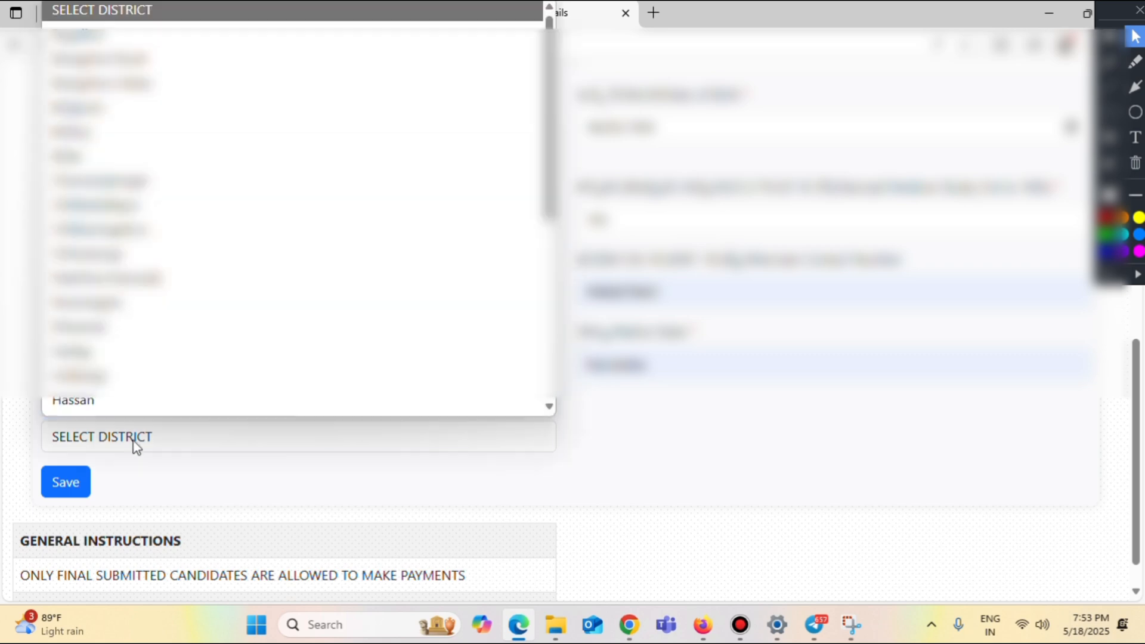
pyautogui.scroll(-5, 133, 400)
pyautogui.click(130, 400)
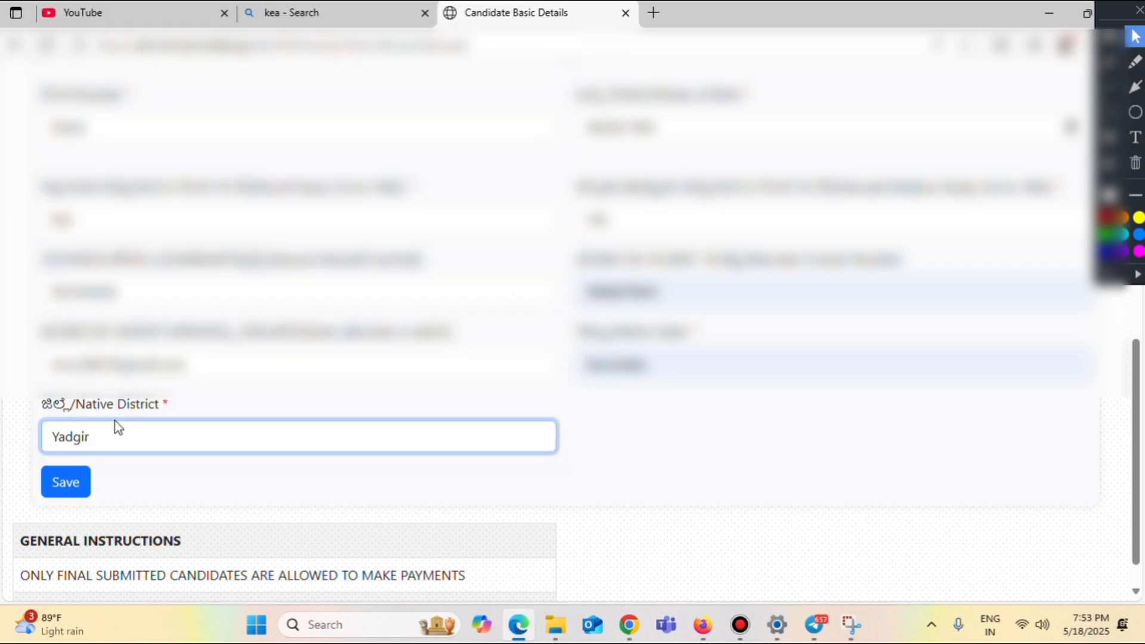
pyautogui.click(70, 482)
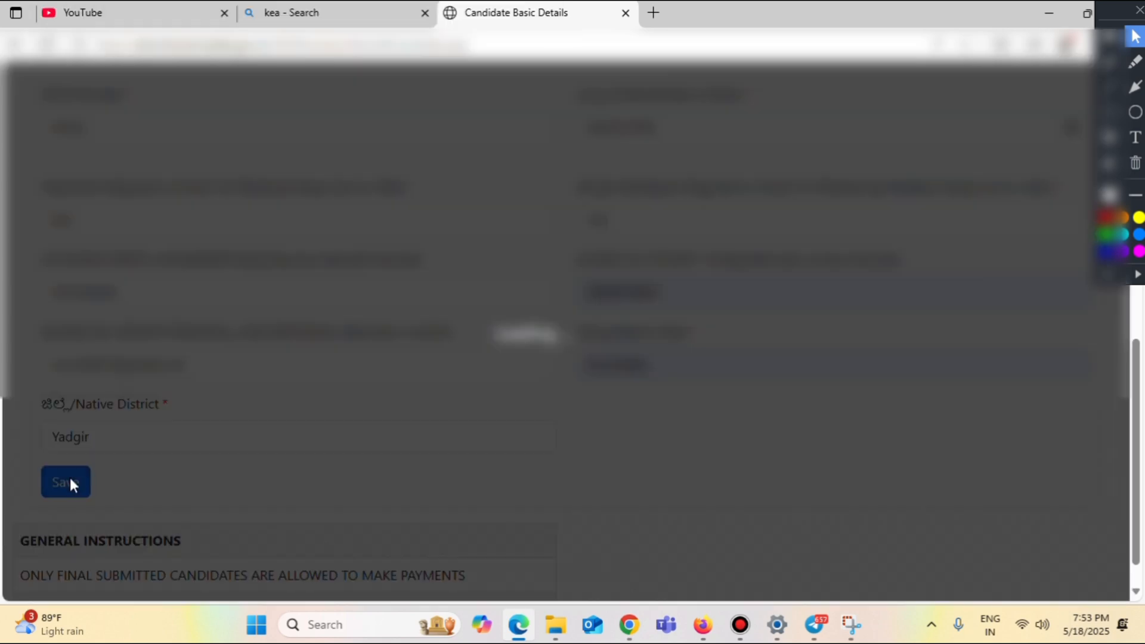
pyautogui.click(564, 429)
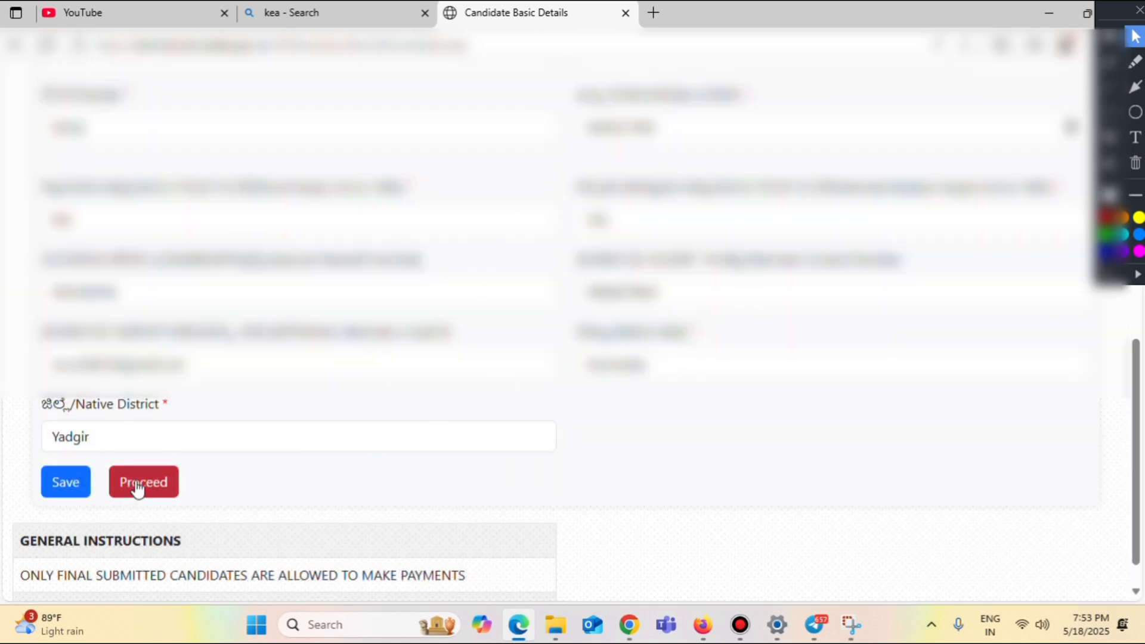
# Proceed from the saved basic details to the Candidate Communication Address Details form
pyautogui.scroll(-1, 140, 484)
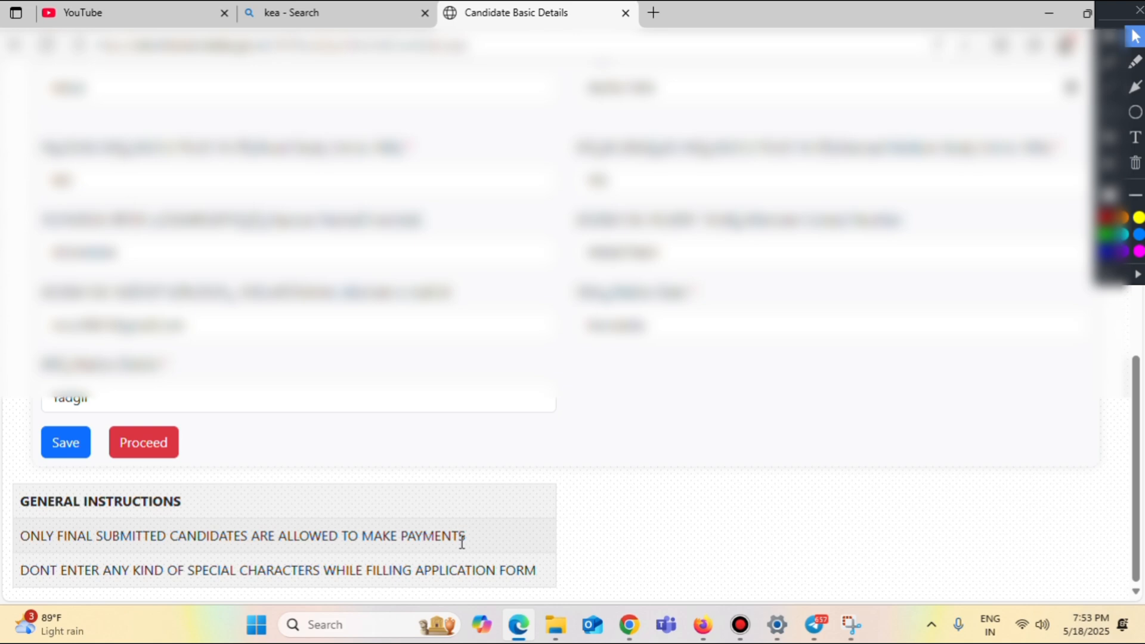
pyautogui.click(111, 632)
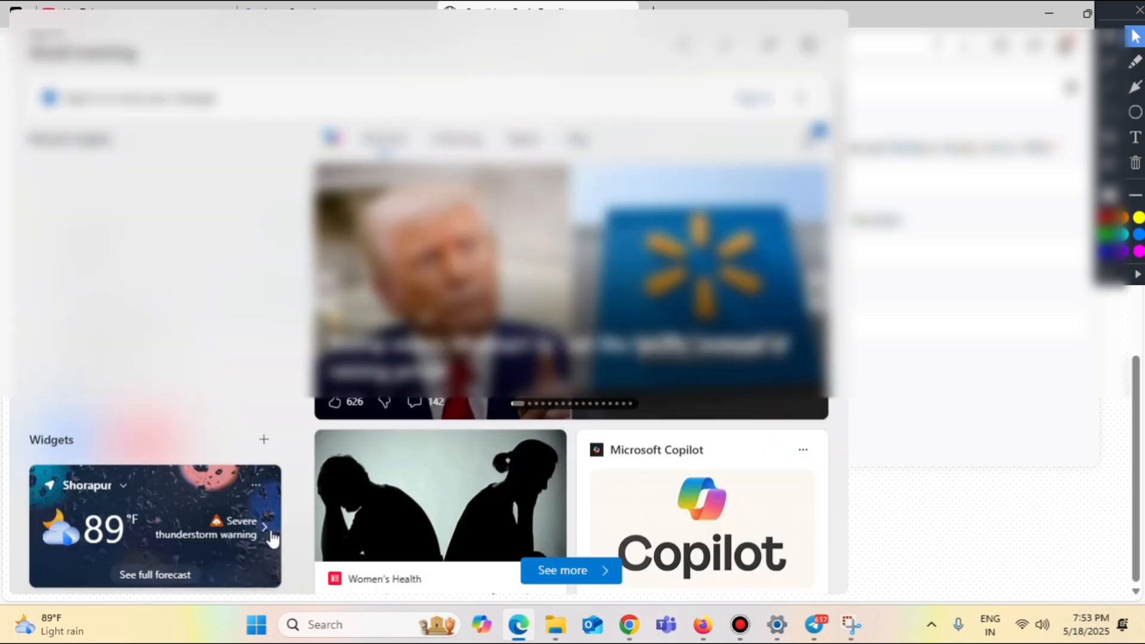
pyautogui.click(940, 522)
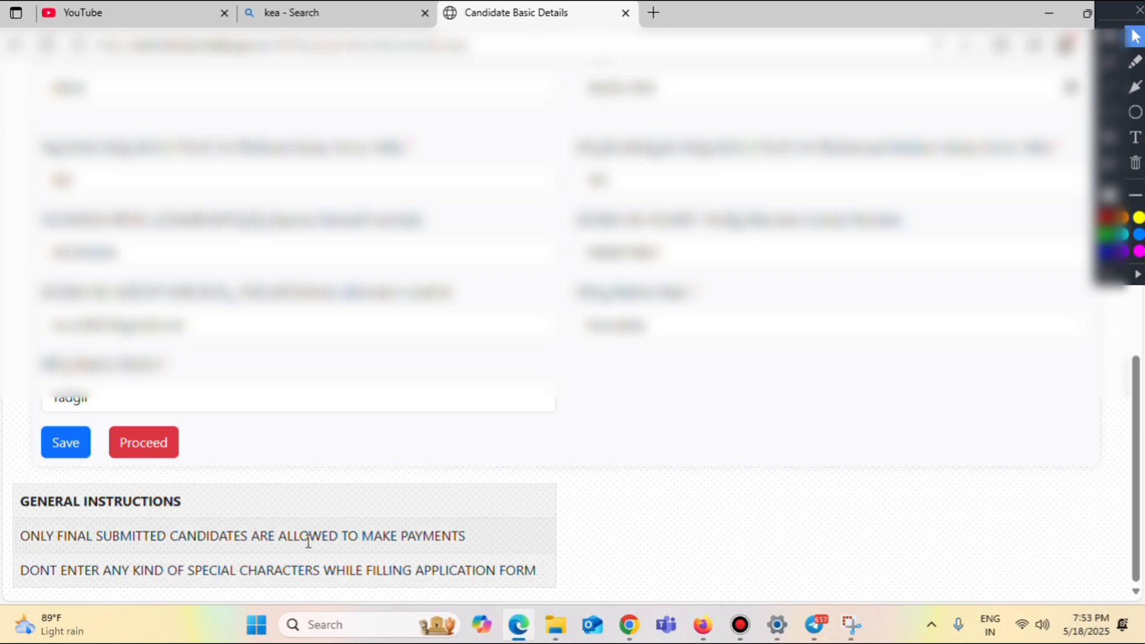
pyautogui.click(134, 446)
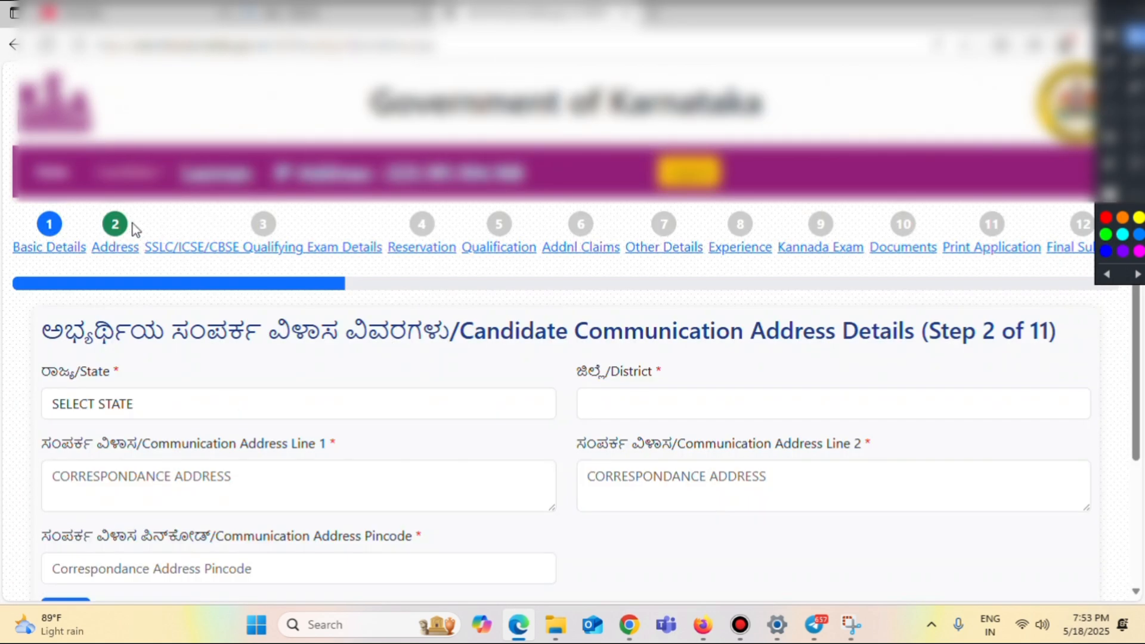
# Set the communication address state to Karnataka and the district to Yadgir
pyautogui.scroll(-3, 315, 341)
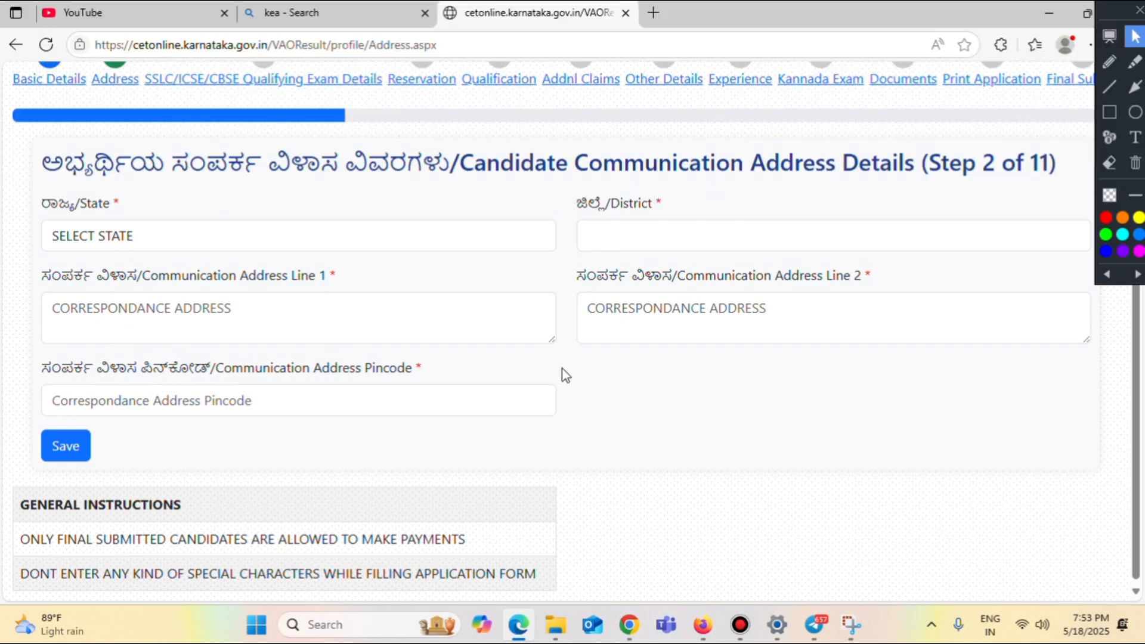
pyautogui.click(129, 236)
pyautogui.scroll(-6, 167, 396)
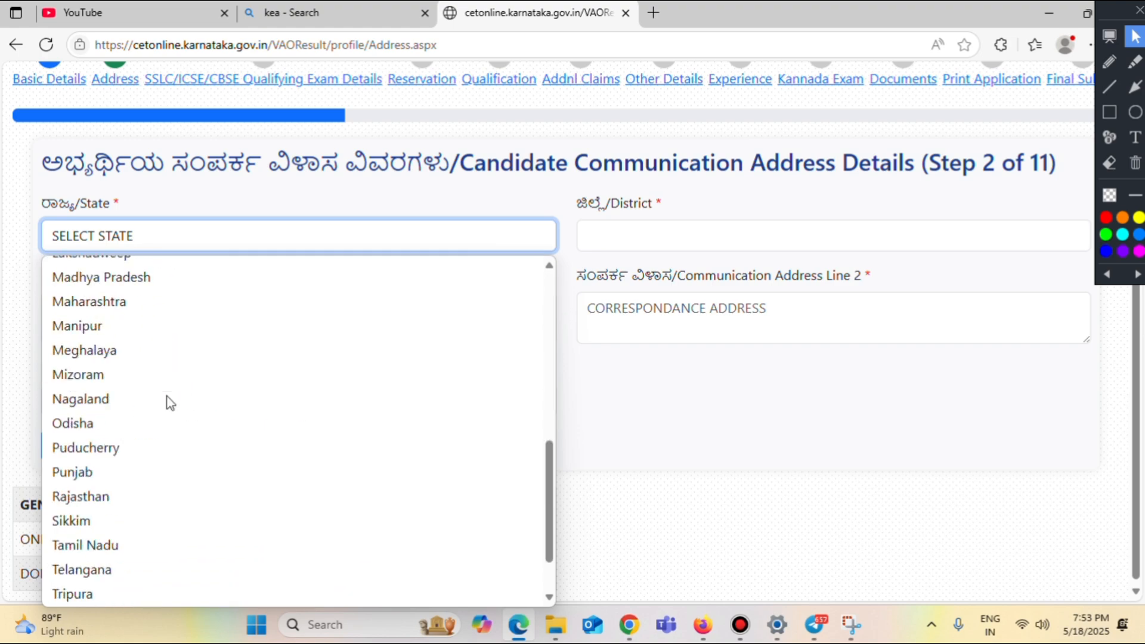
pyautogui.scroll(2, 131, 346)
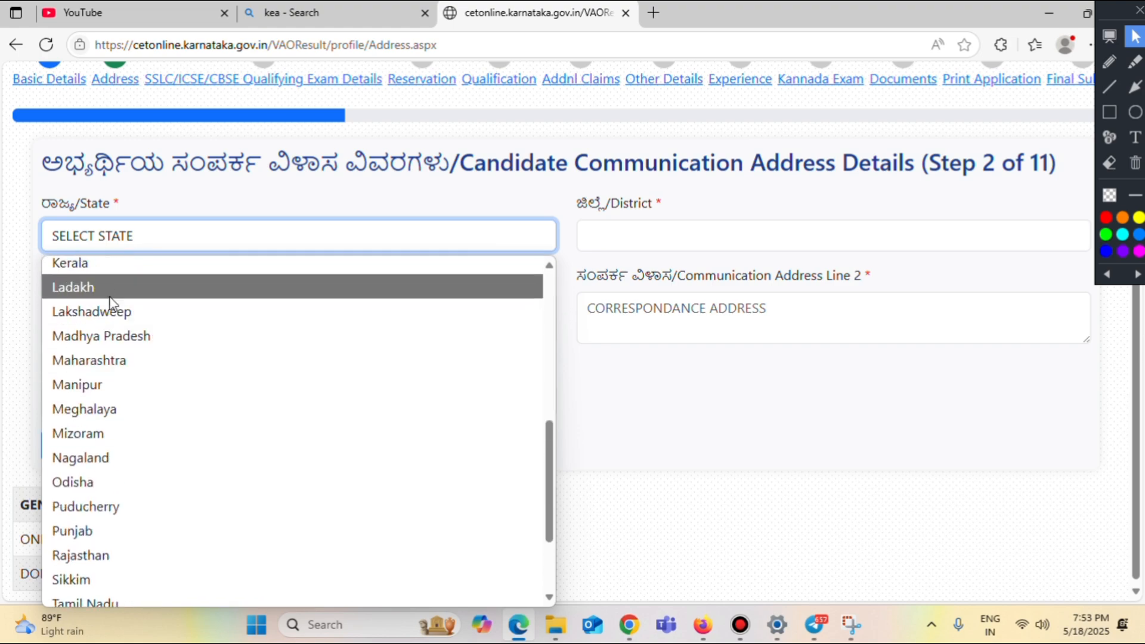
pyautogui.scroll(3, 114, 358)
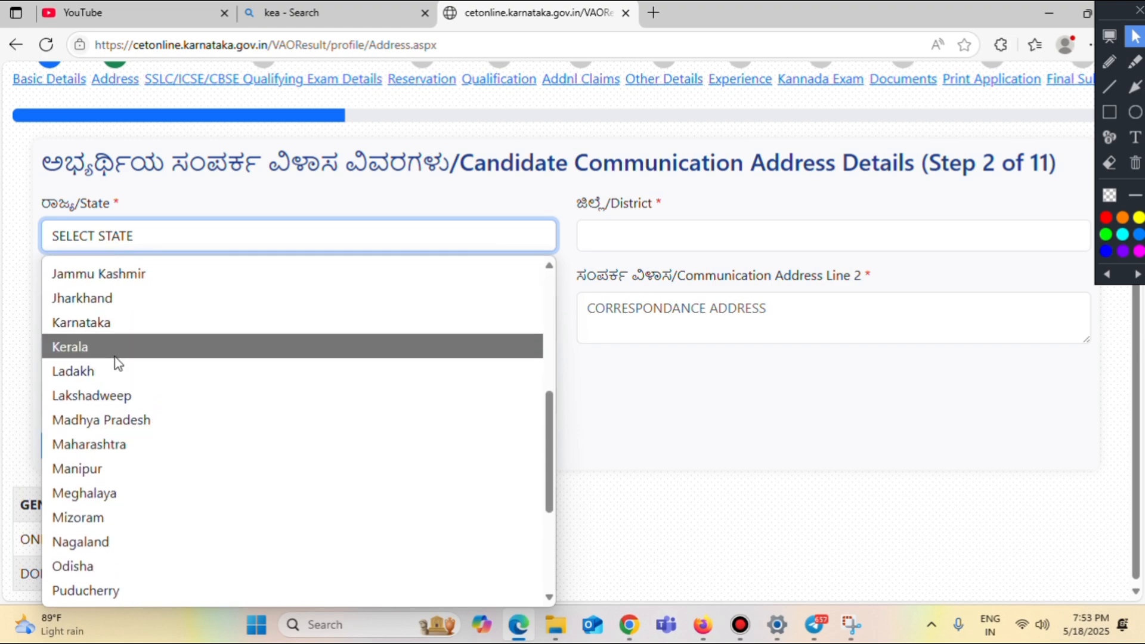
pyautogui.click(114, 325)
pyautogui.click(638, 238)
pyautogui.scroll(-2, 677, 410)
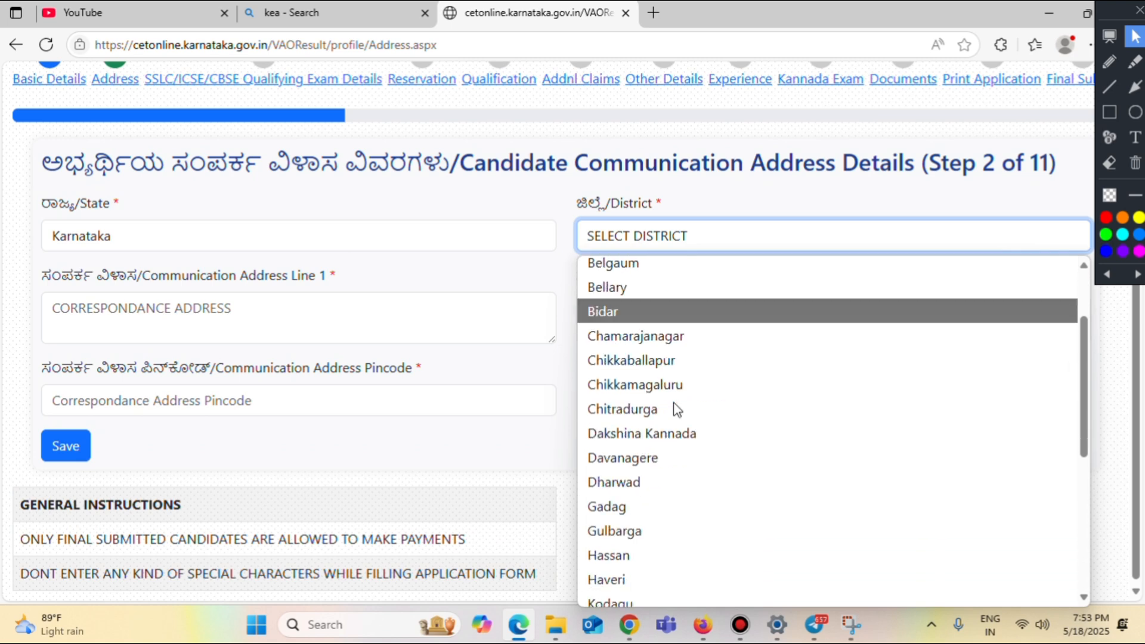
pyautogui.scroll(-5, 677, 411)
pyautogui.click(630, 592)
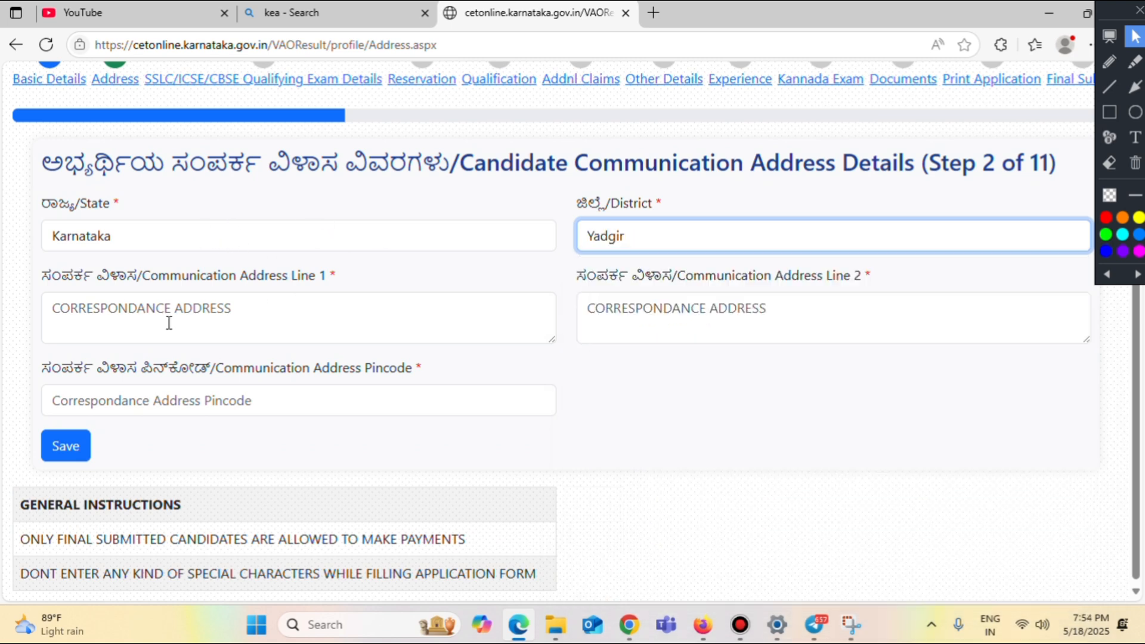
# Fill Communication Address Line 1 and the pincode from the first saved address, and add the locality and post office in front
pyautogui.click(125, 328)
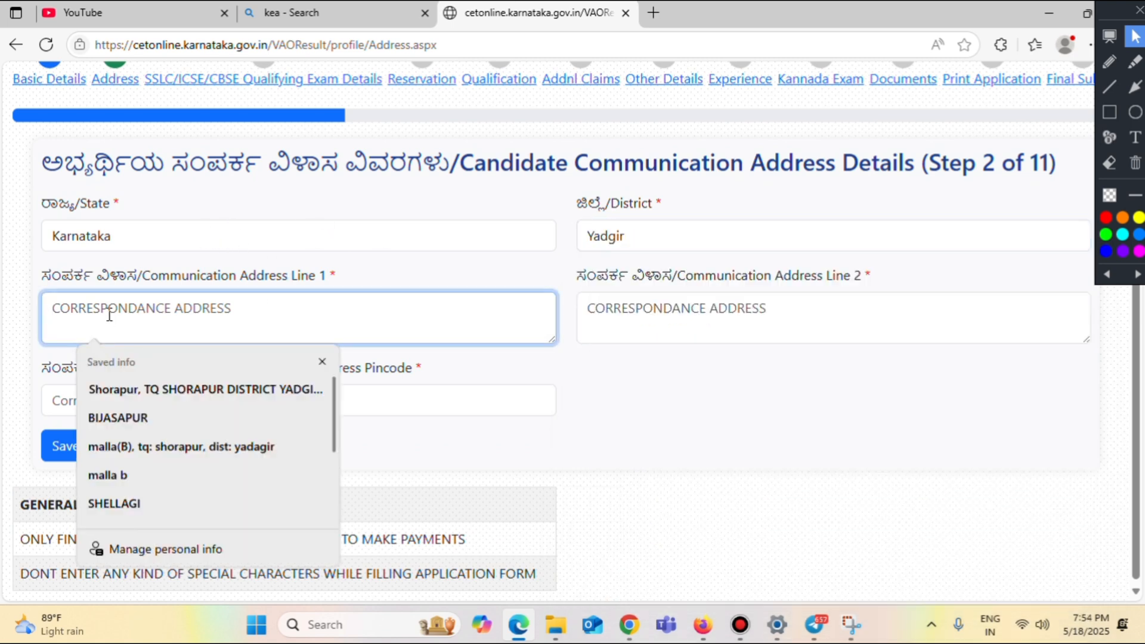
pyautogui.click(161, 391)
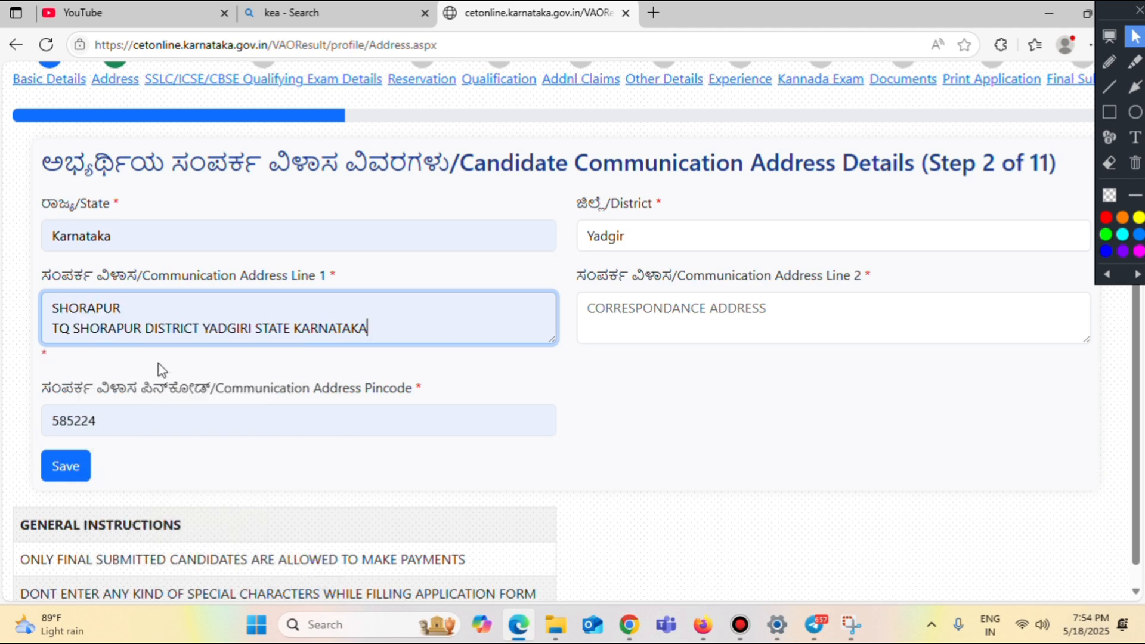
pyautogui.click(52, 307)
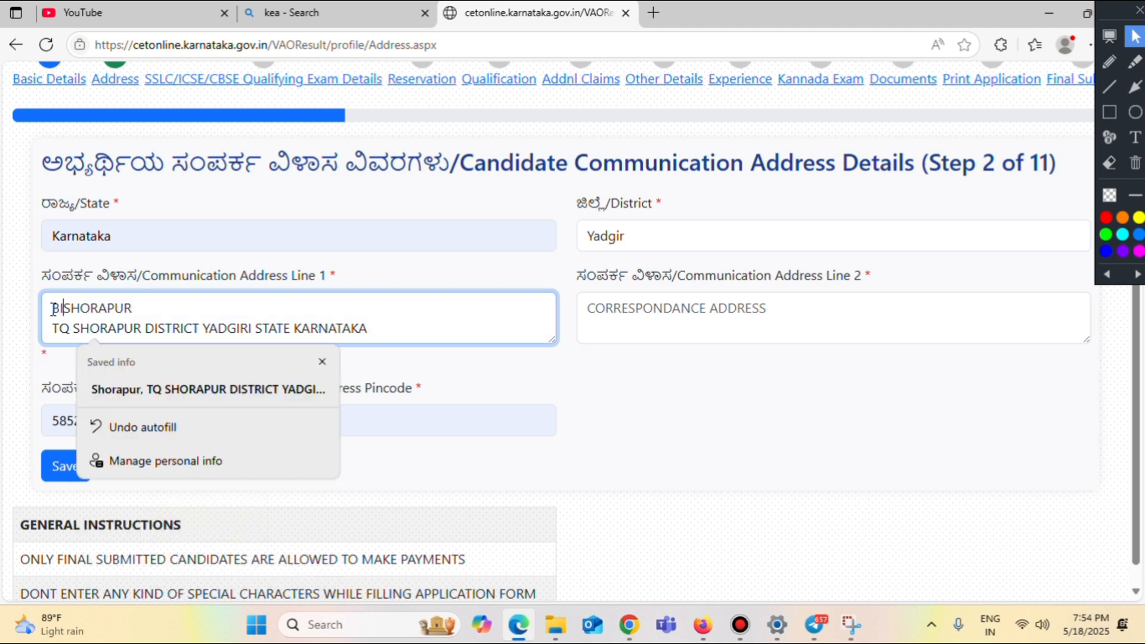
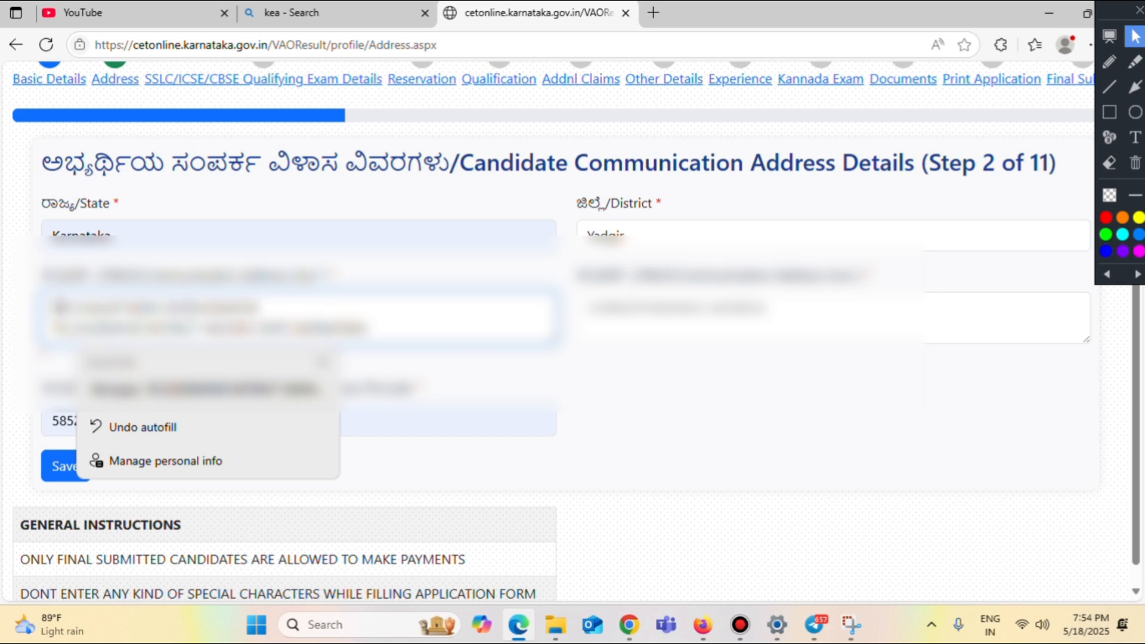
# Complete both rows of Communication Address Line 1 with the remaining address details and append the pincode
pyautogui.click(299, 309)
pyautogui.write('TQ')
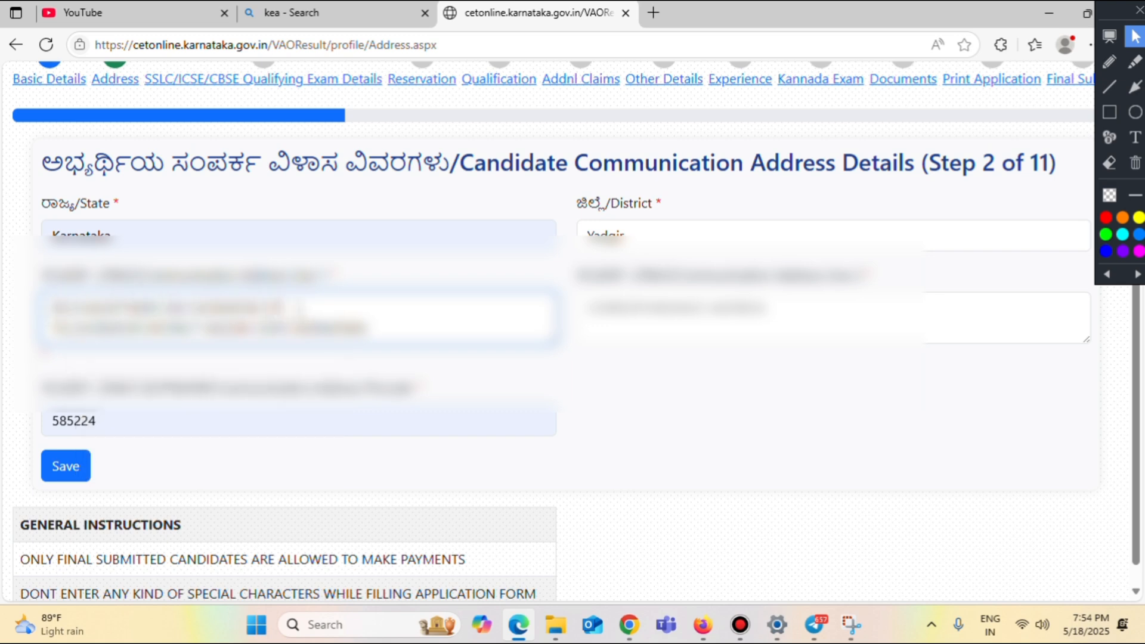
pyautogui.write('ST')
pyautogui.click(436, 326)
pyautogui.write('585224')
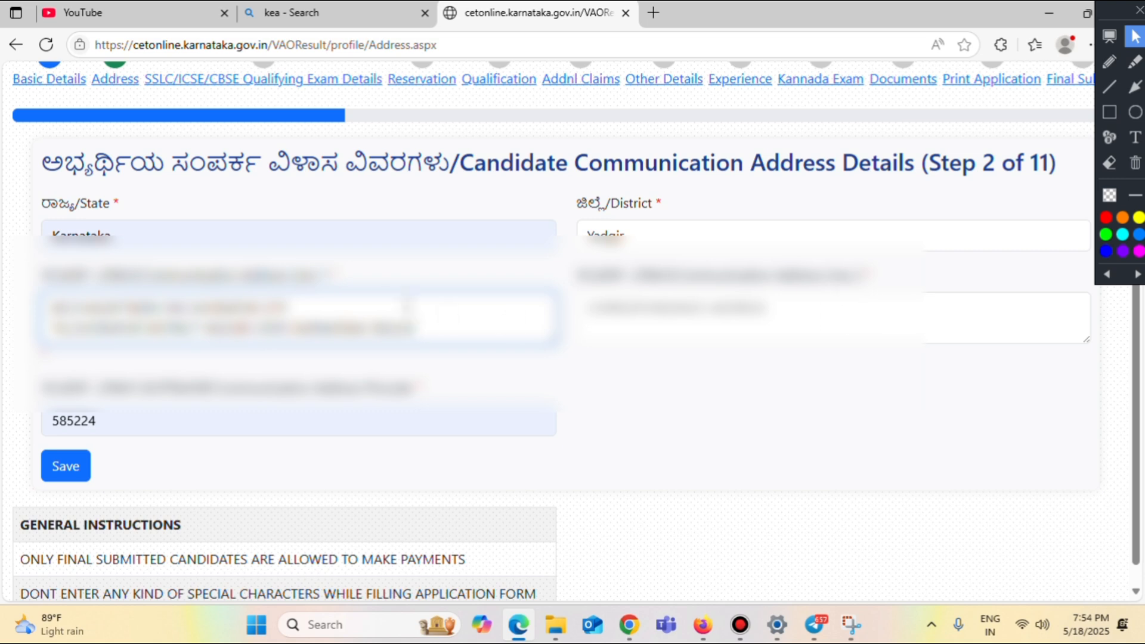
pyautogui.moveTo(438, 327); pyautogui.dragTo(51, 312)
pyautogui.click(514, 316)
# Fill Communication Address Line 2 with the candidate's name, city, taluk, district and pincode
pyautogui.click(700, 312)
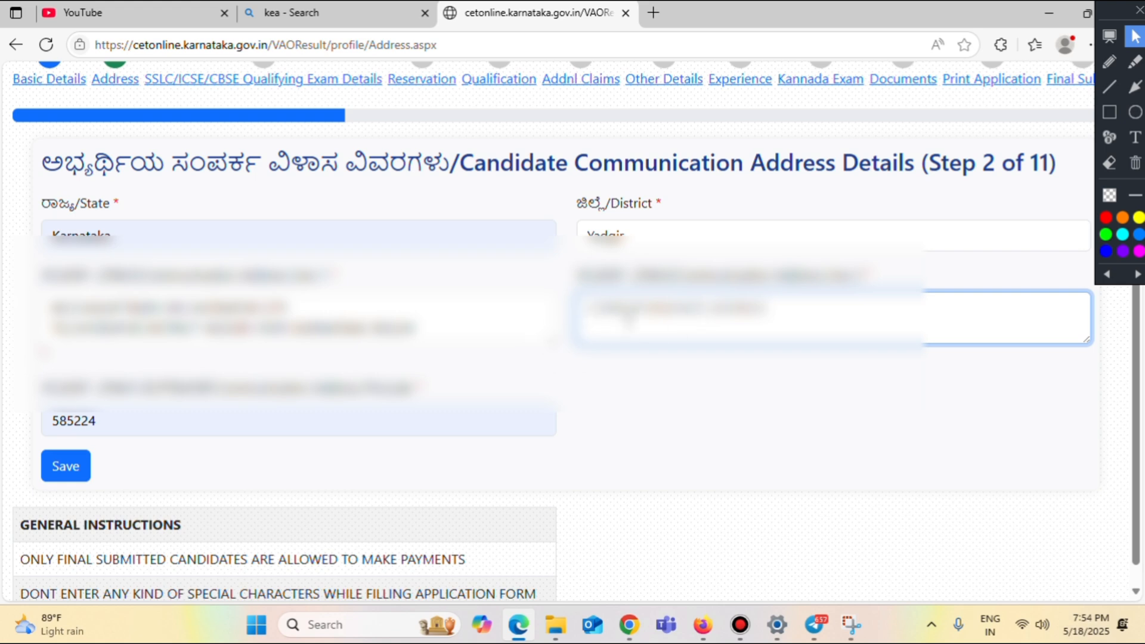
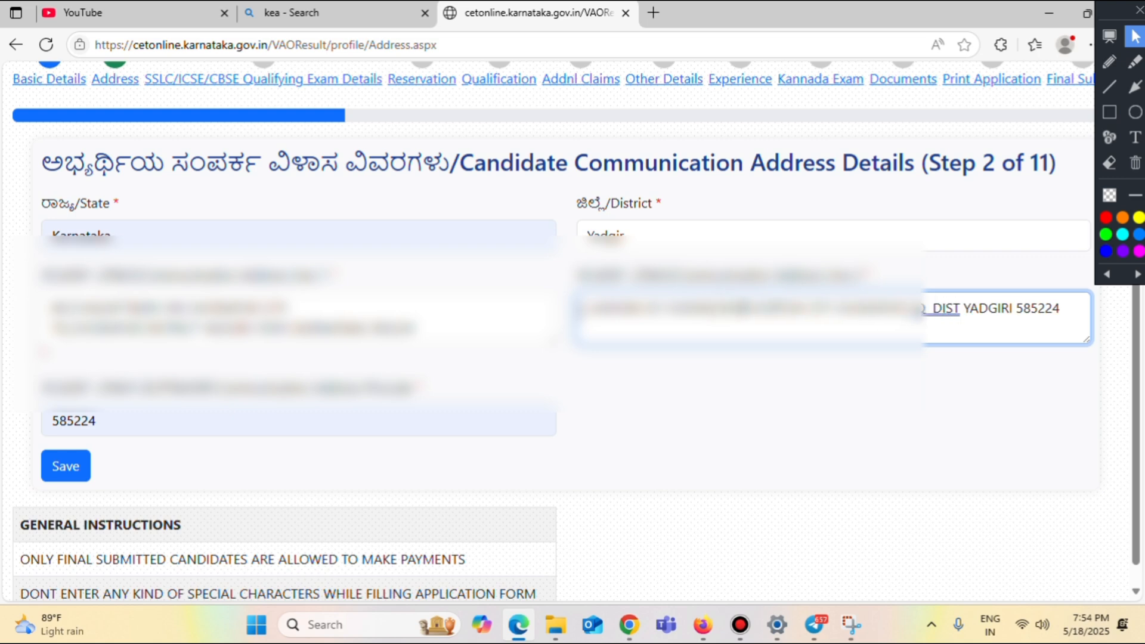
pyautogui.click(780, 376)
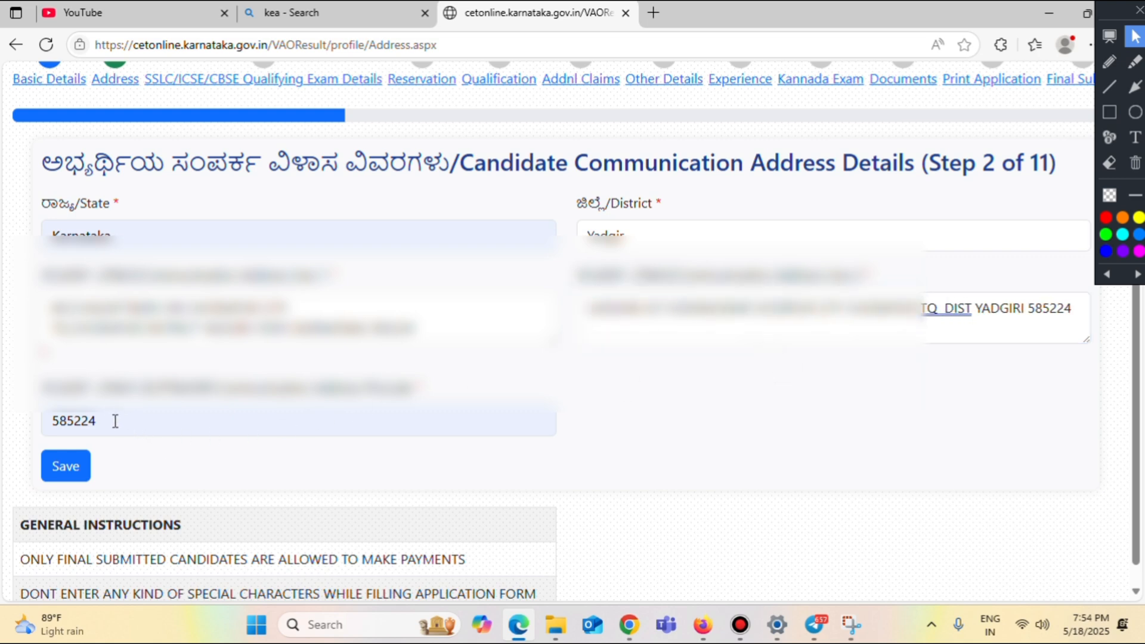
# Save the communication address details, try to proceed to the next form, and dismiss the page translation offer
pyautogui.click(74, 471)
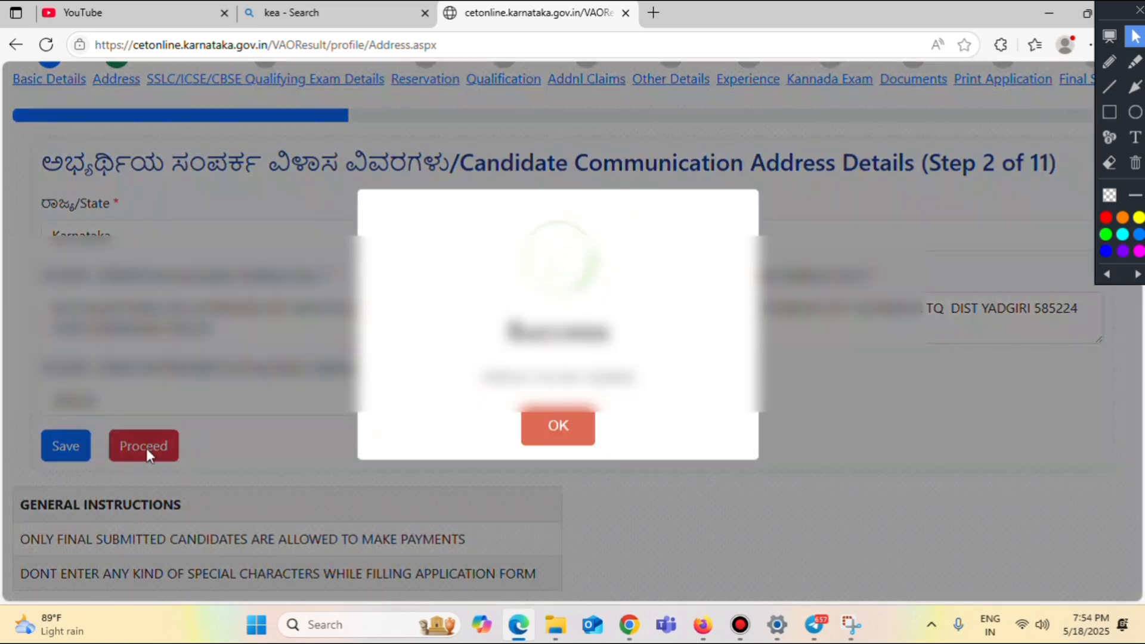
pyautogui.click(563, 427)
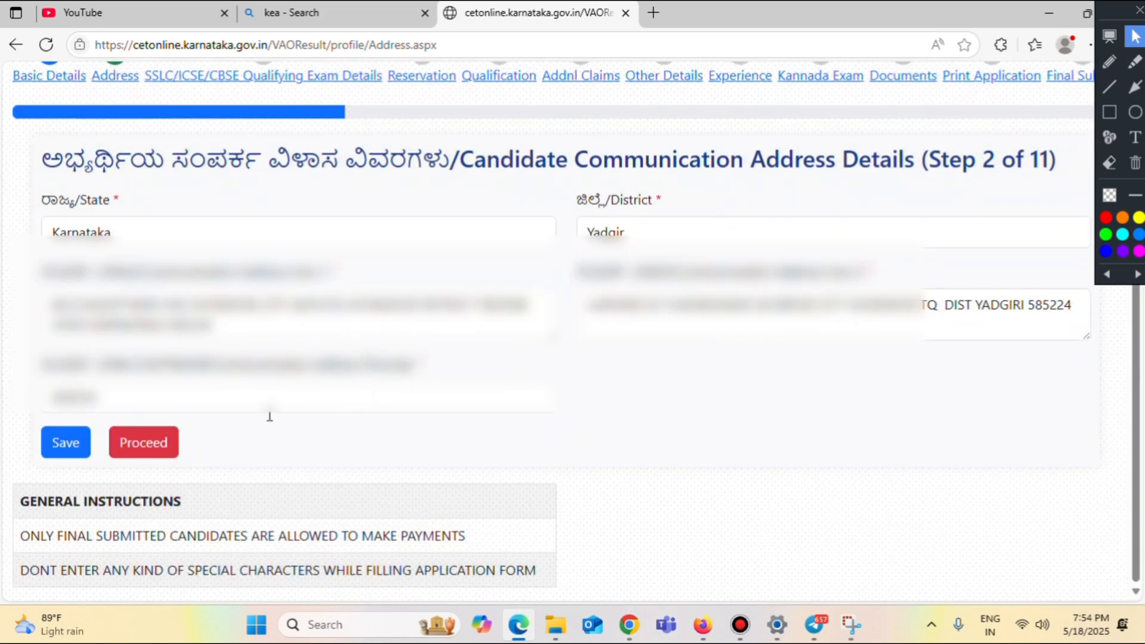
pyautogui.click(149, 442)
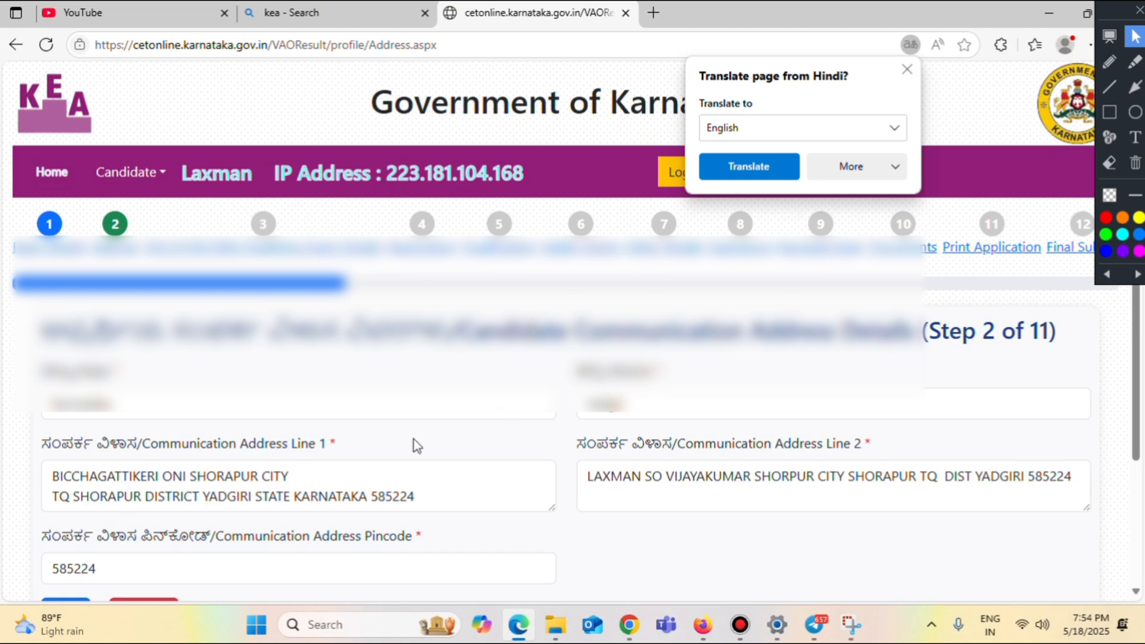
pyautogui.scroll(-1, 367, 449)
pyautogui.scroll(-2, 367, 452)
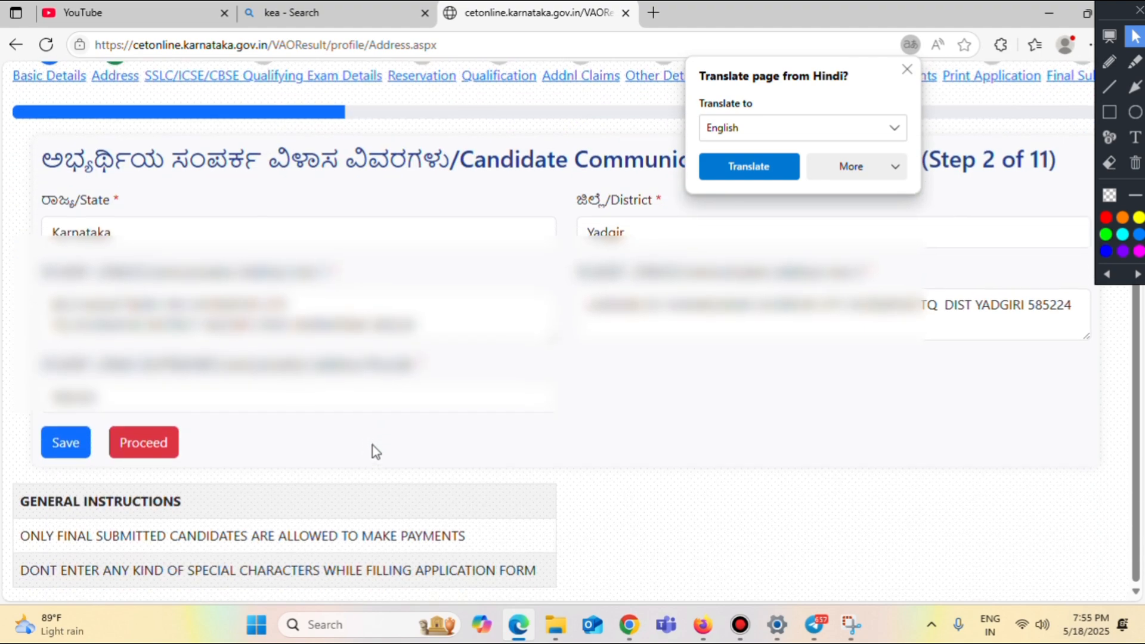
pyautogui.click(906, 71)
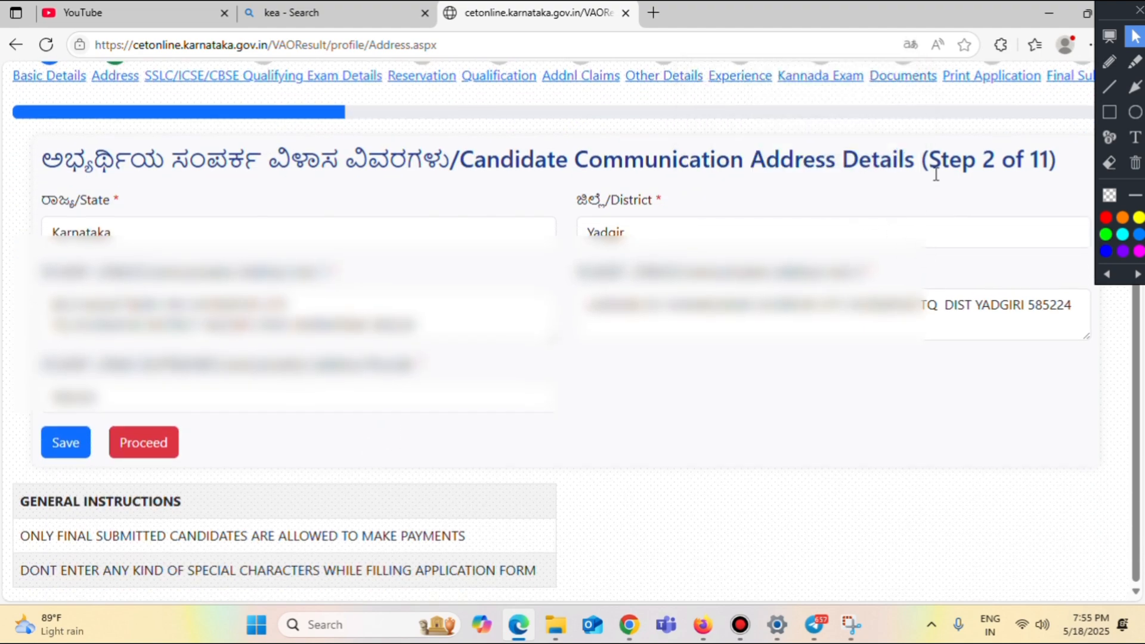
pyautogui.scroll(3, 140, 232)
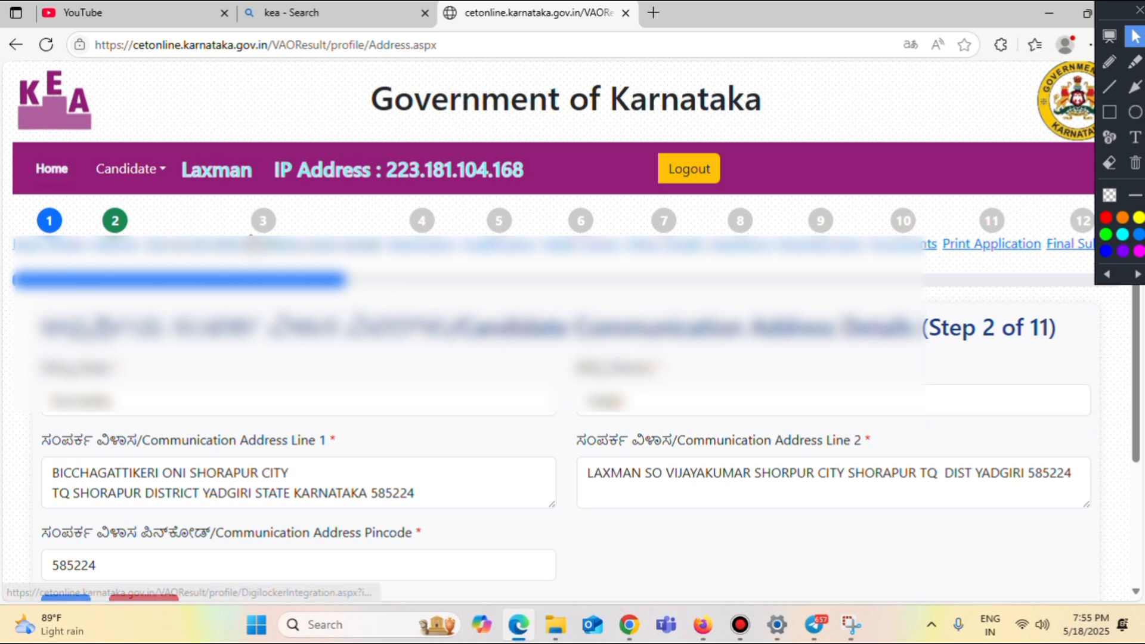
pyautogui.scroll(-3, 814, 381)
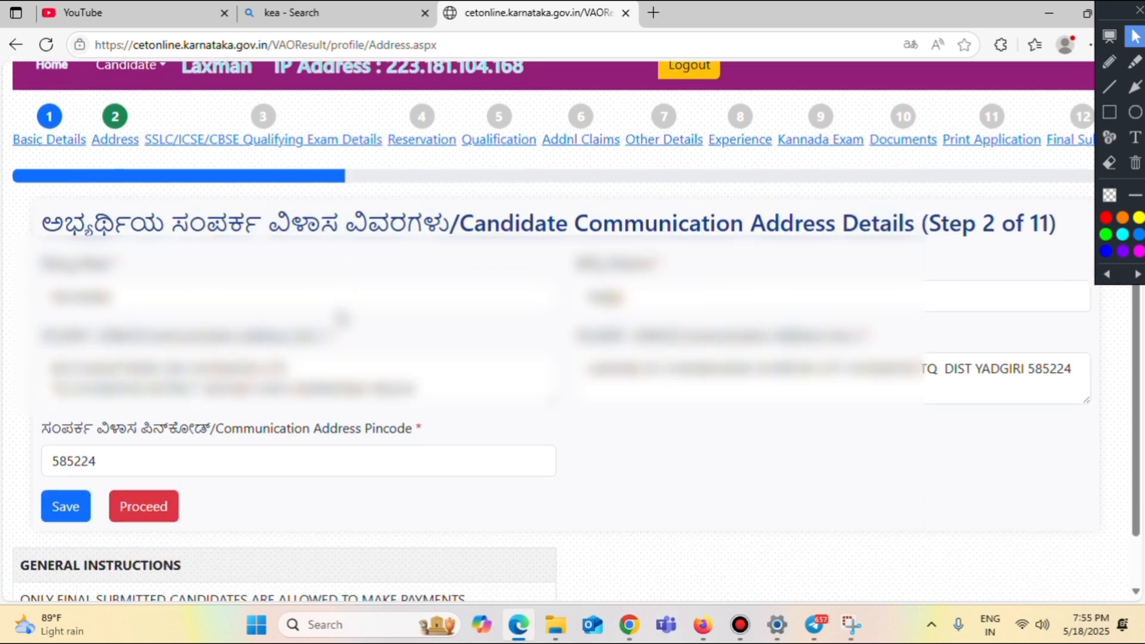
# Save the communication address details again and proceed to the SSLC/ICSE/CBSE Qualifying Exam Details form
pyautogui.click(138, 410)
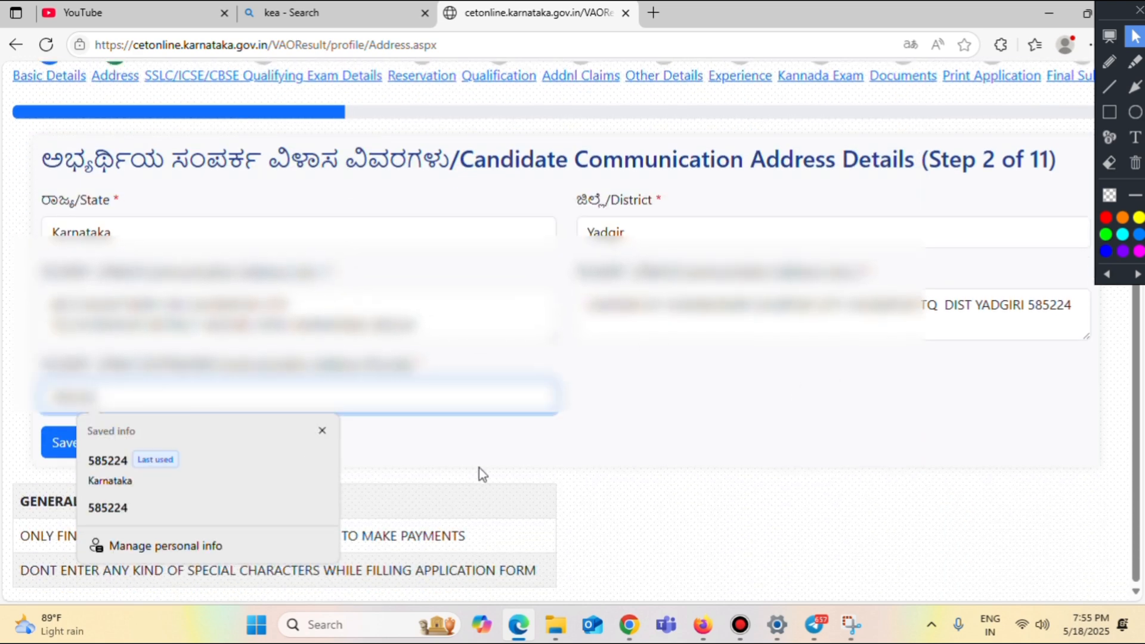
pyautogui.click(552, 465)
pyautogui.click(84, 446)
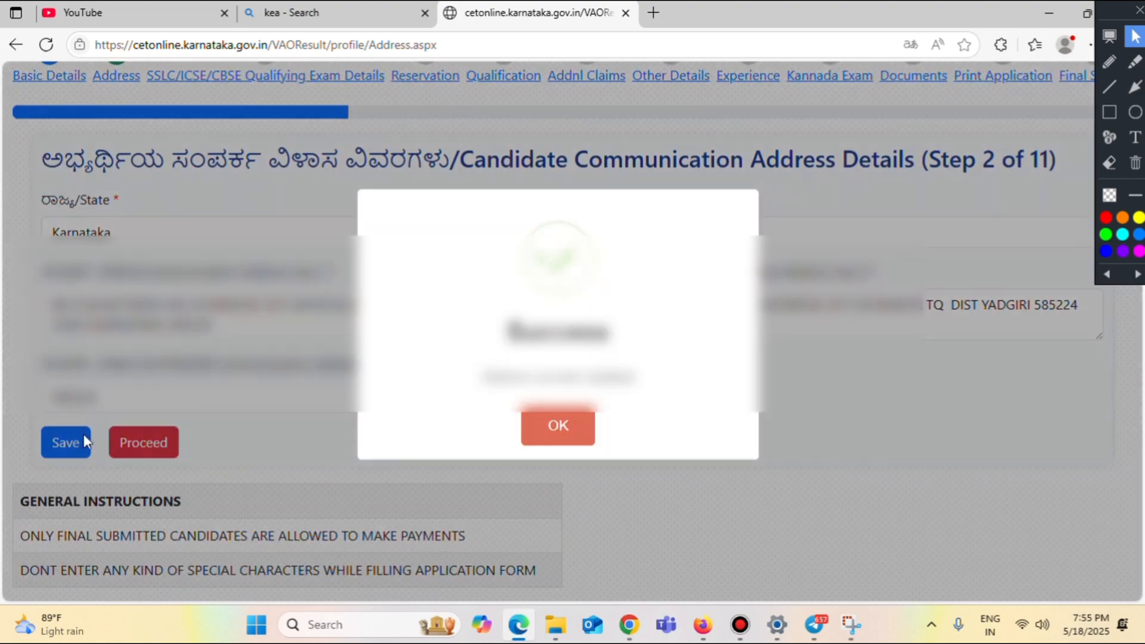
pyautogui.click(566, 428)
pyautogui.click(137, 443)
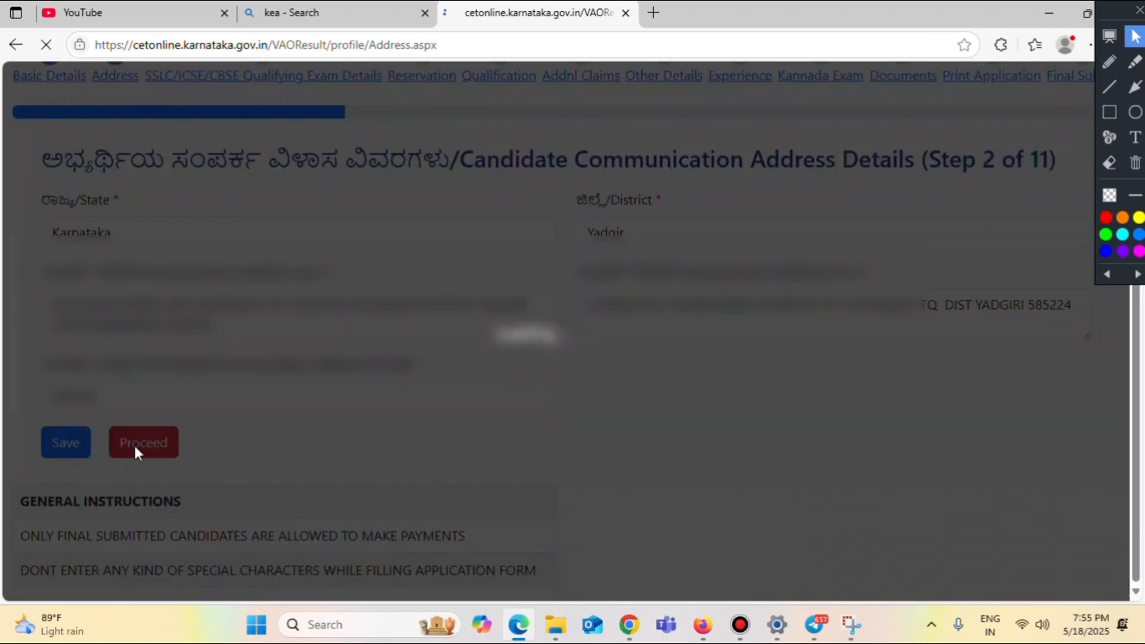
# Examine the qualifying exam form, including its exam selection, register number and marks sheet name fields
pyautogui.scroll(-10, 453, 375)
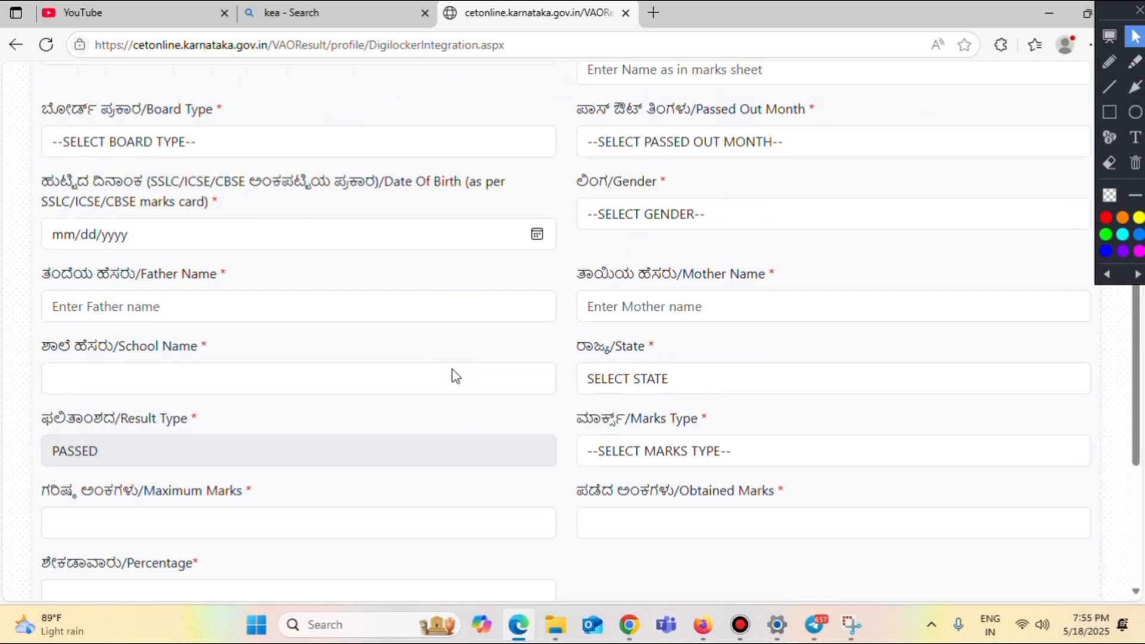
pyautogui.scroll(1, 453, 376)
pyautogui.scroll(9, 455, 376)
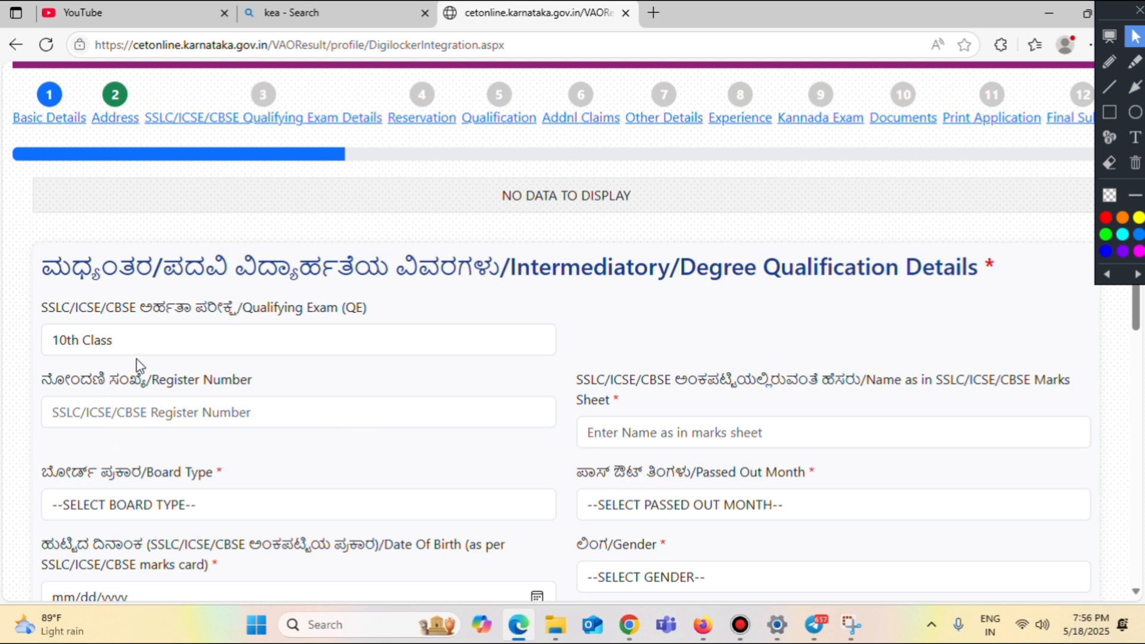
pyautogui.click(146, 346)
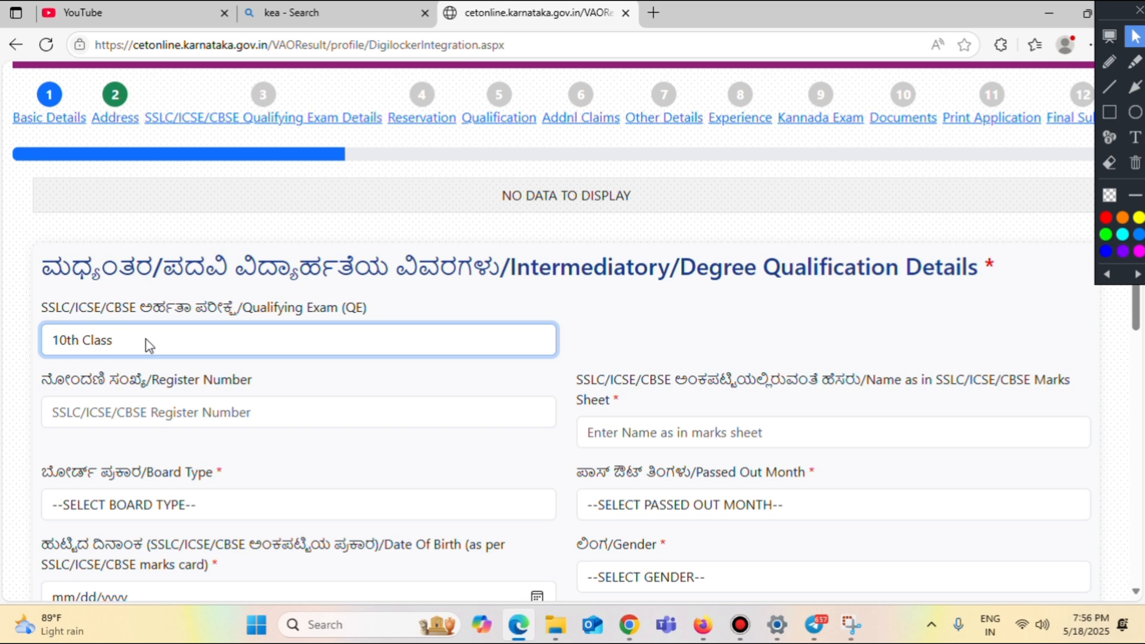
pyautogui.scroll(-3, 145, 338)
pyautogui.click(97, 245)
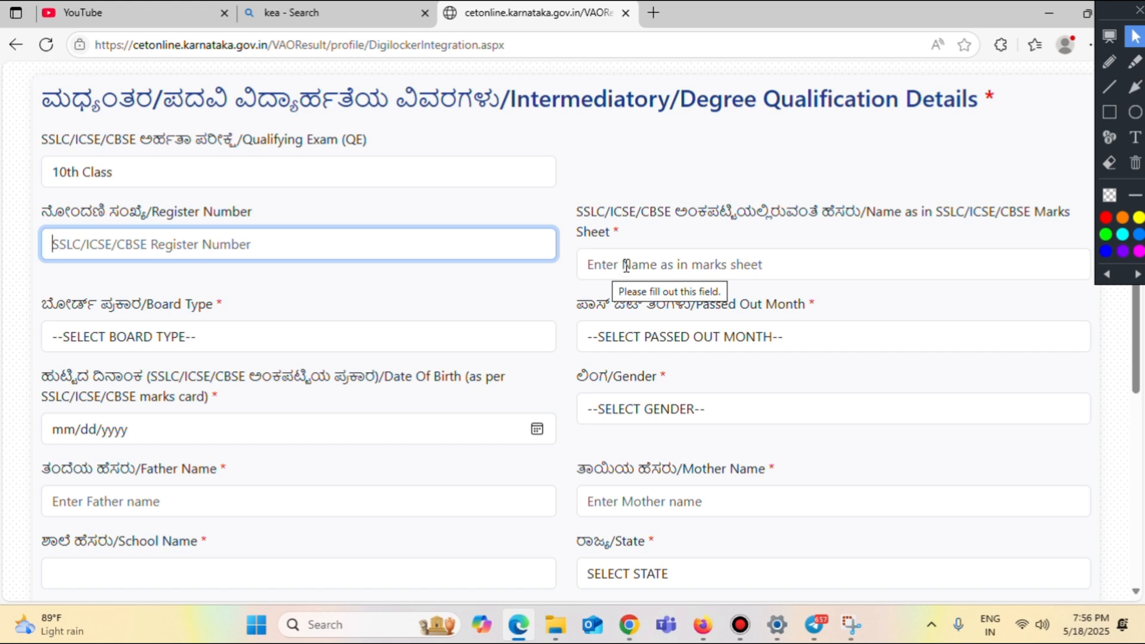
pyautogui.click(723, 258)
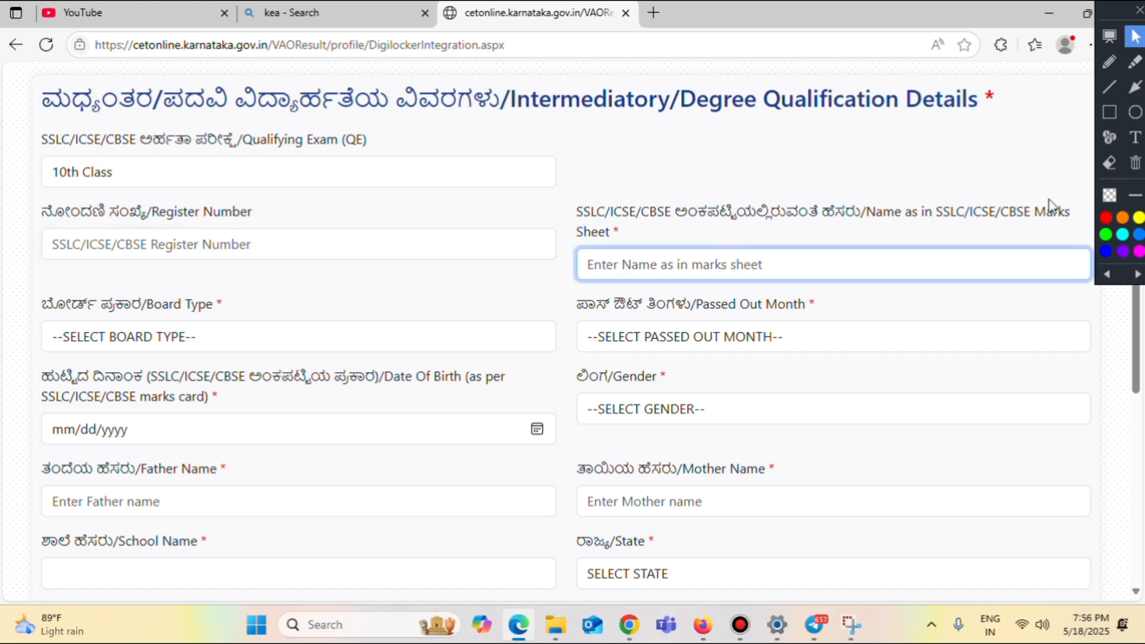
# Draw red arrows pointing at the Register Number and Name as in Marks Sheet fields
pyautogui.click(1135, 87)
pyautogui.moveTo(329, 204); pyautogui.dragTo(149, 236)
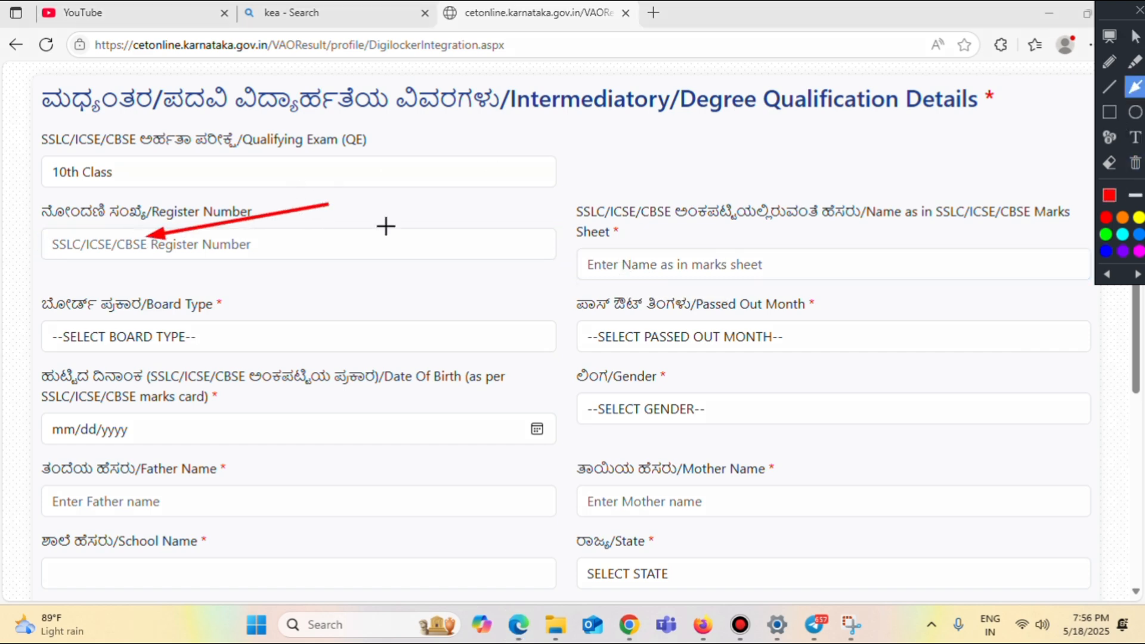
pyautogui.moveTo(874, 188); pyautogui.dragTo(694, 253)
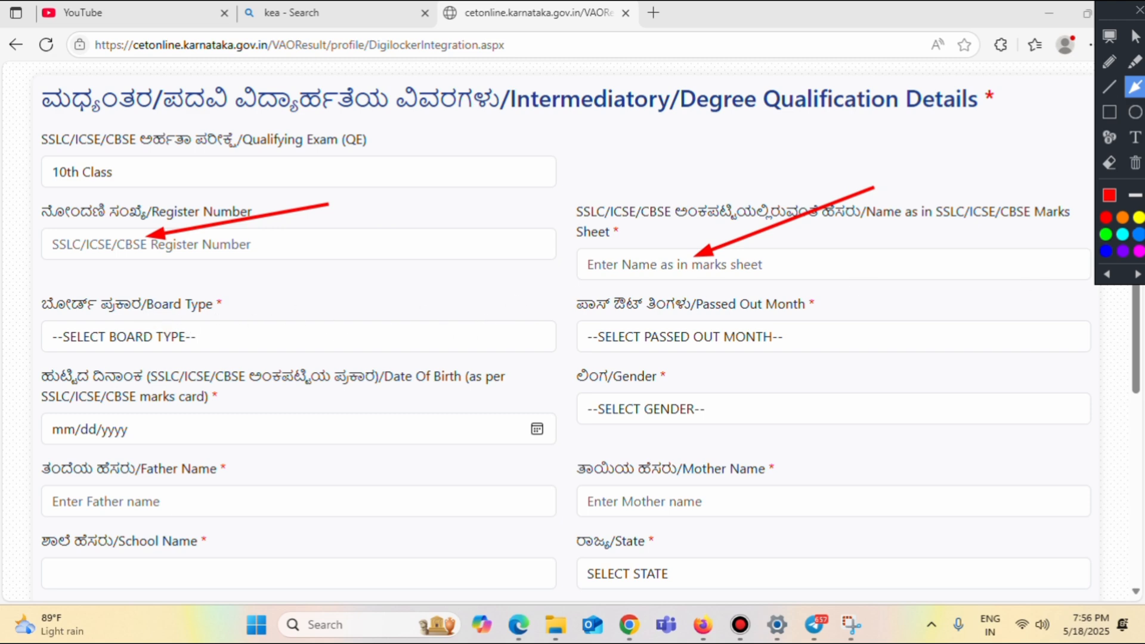
pyautogui.click(1135, 36)
# Set the board type to KSEEB/KSEAB/PU-BOARD and the passed out month to Jun
pyautogui.click(70, 336)
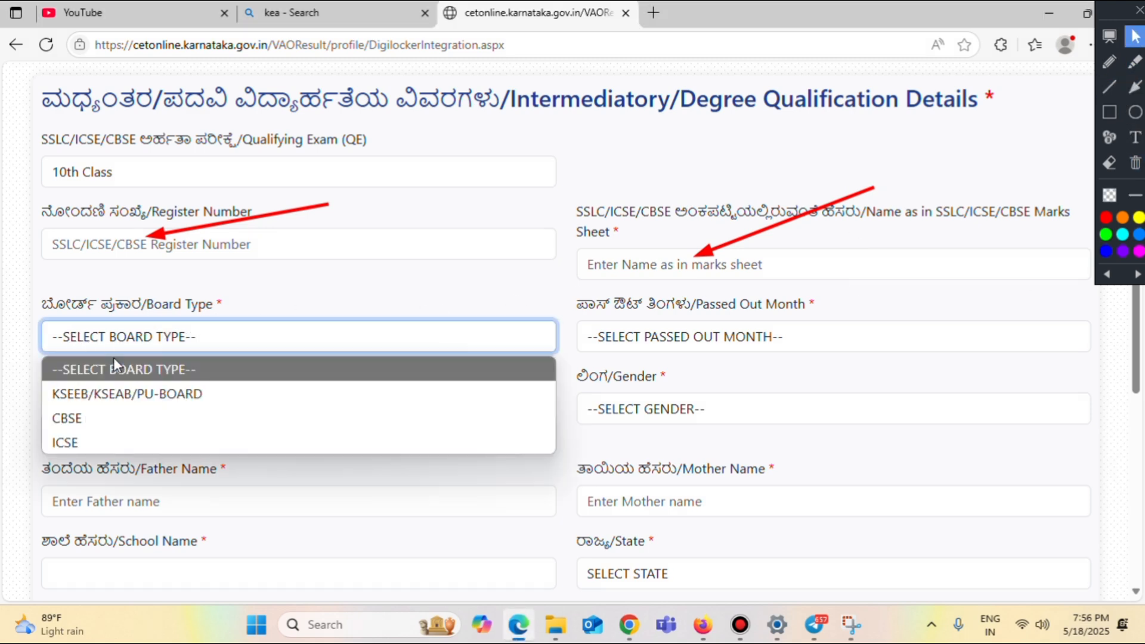
pyautogui.click(108, 397)
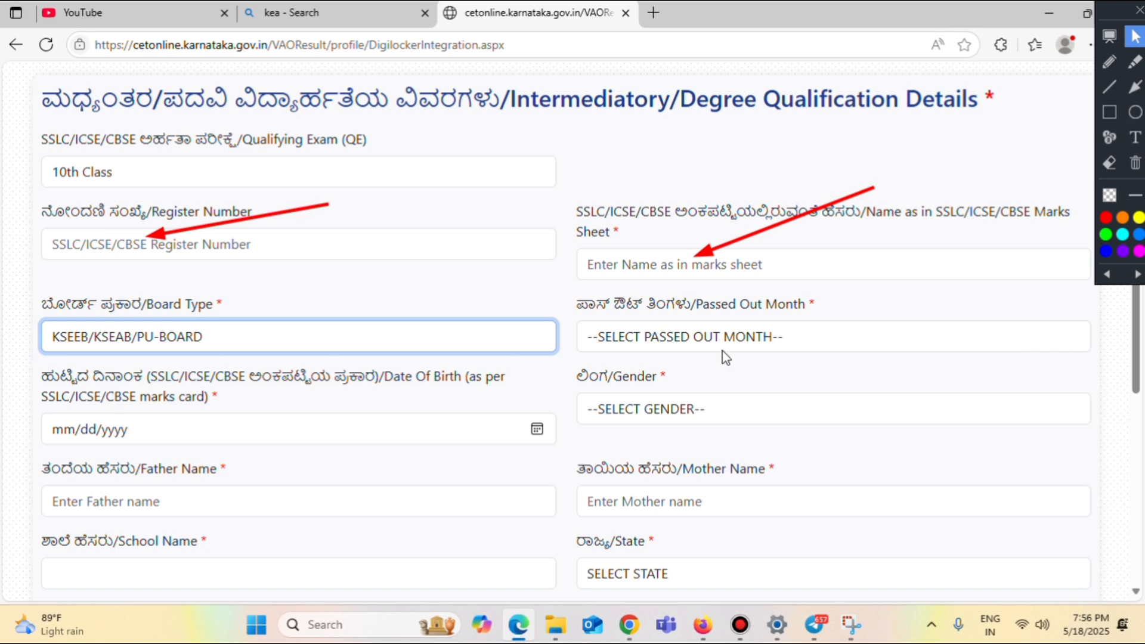
pyautogui.click(627, 338)
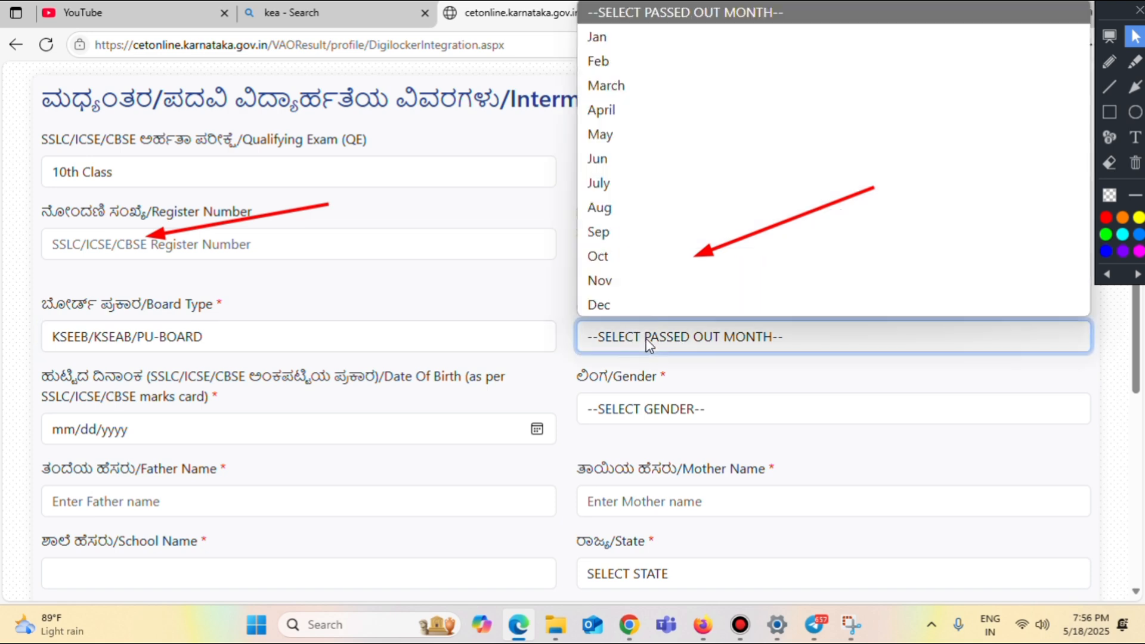
pyautogui.click(651, 166)
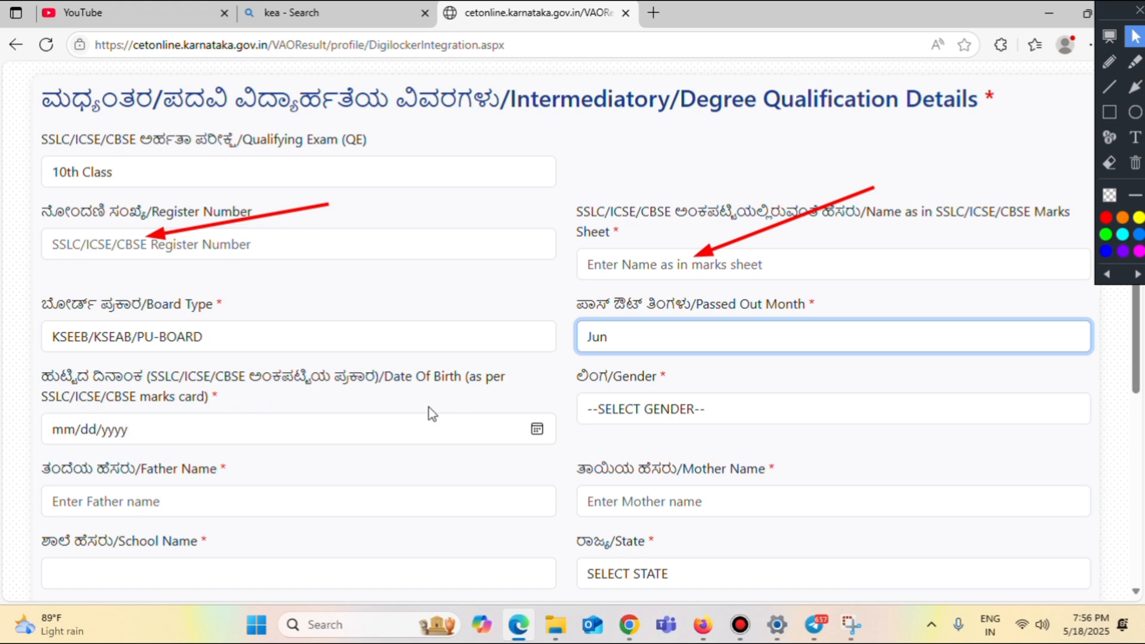
# Look at the date of birth calendar without picking a date, and set the gender to MALE
pyautogui.click(536, 429)
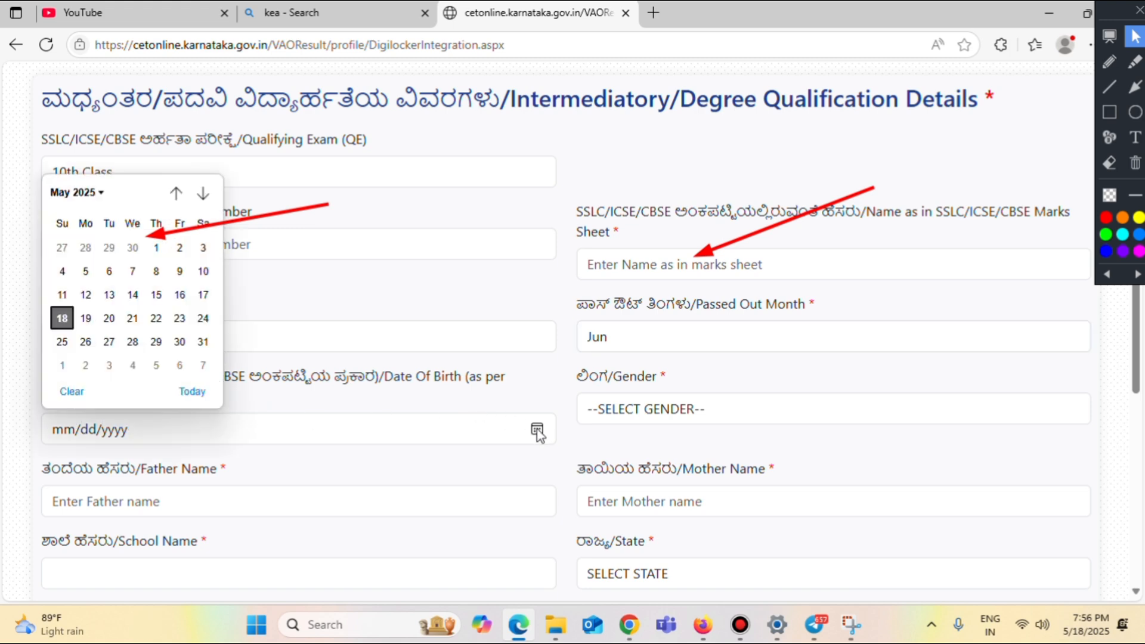
pyautogui.click(681, 419)
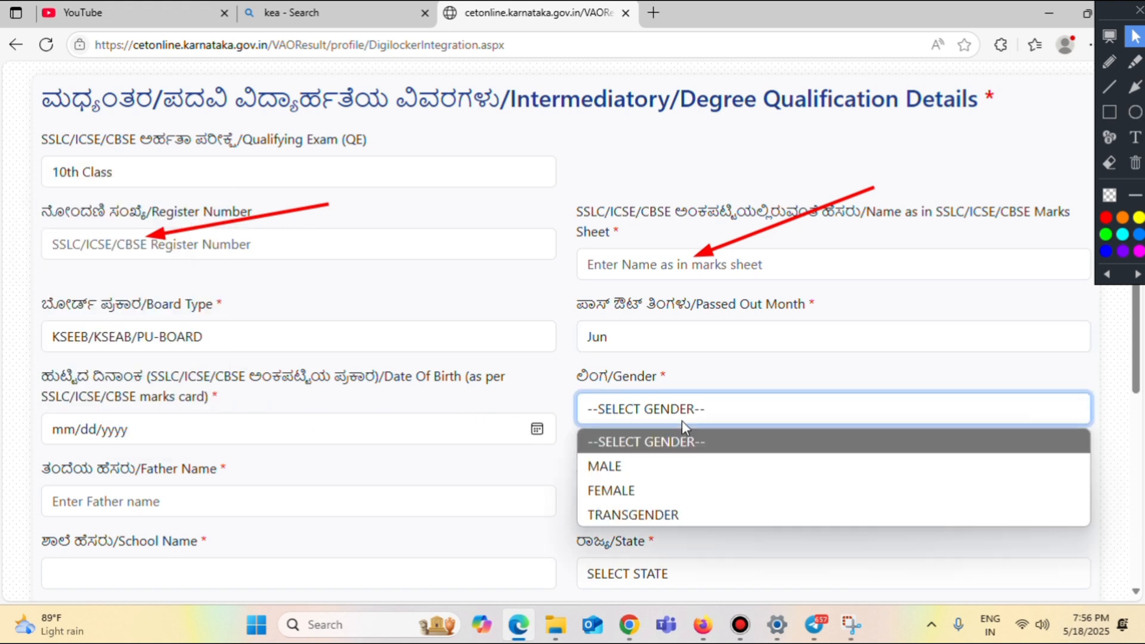
pyautogui.click(677, 471)
# Go over the Father Name and Mother Name fields and the school details below them
pyautogui.click(94, 504)
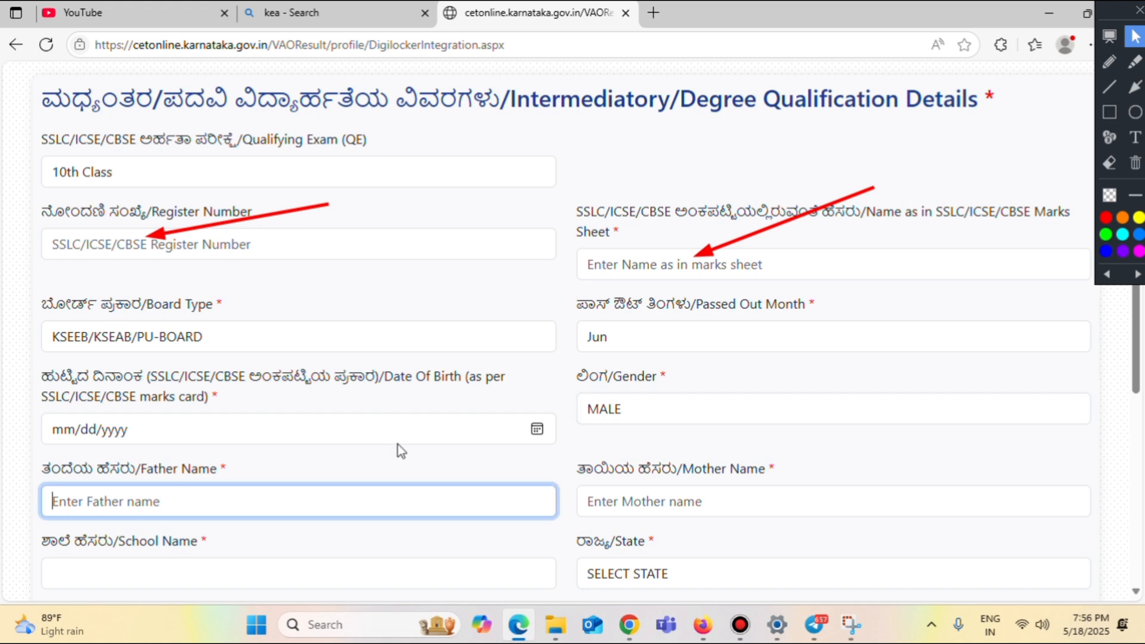
pyautogui.click(634, 502)
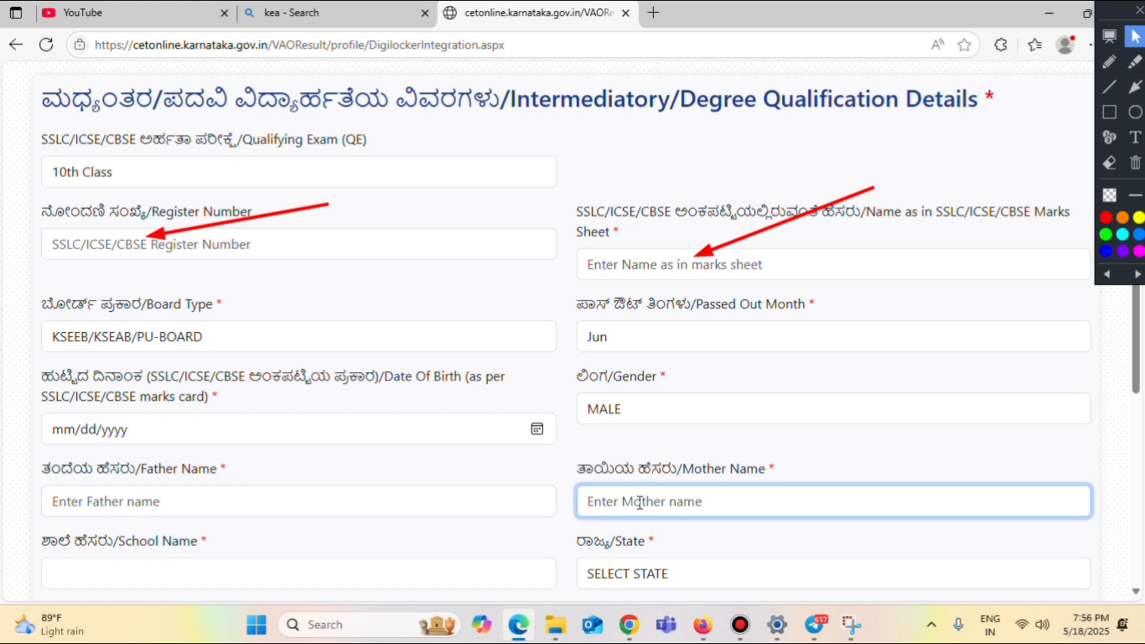
pyautogui.scroll(-2, 935, 399)
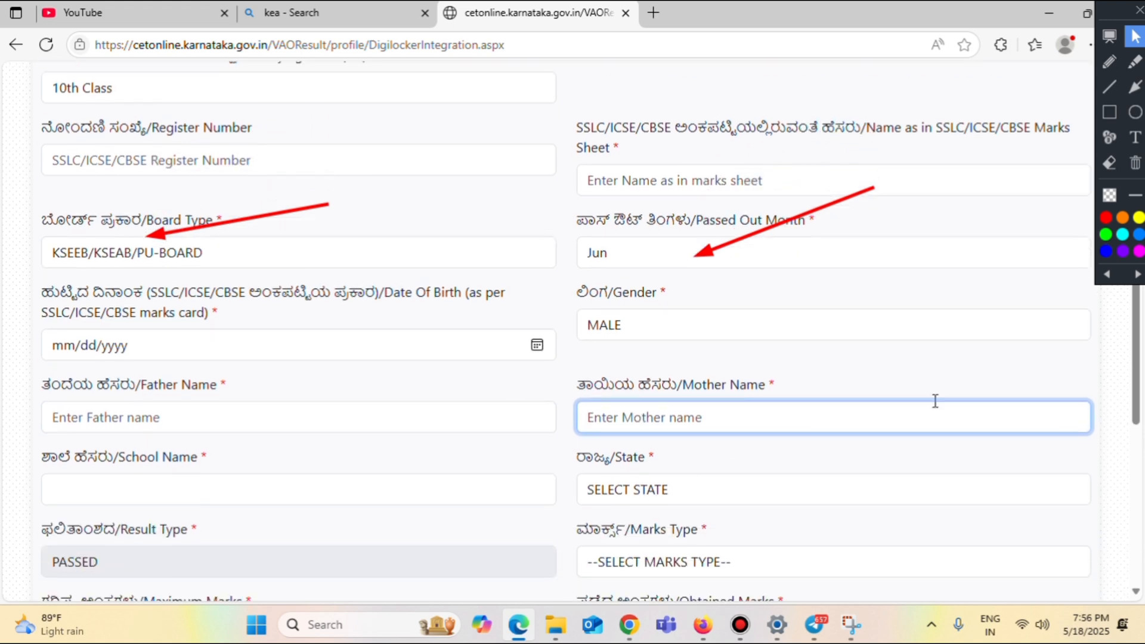
# Remove the red arrows drawn over the form and set the school's state to Karnataka
pyautogui.click(1109, 280)
pyautogui.click(1109, 280)
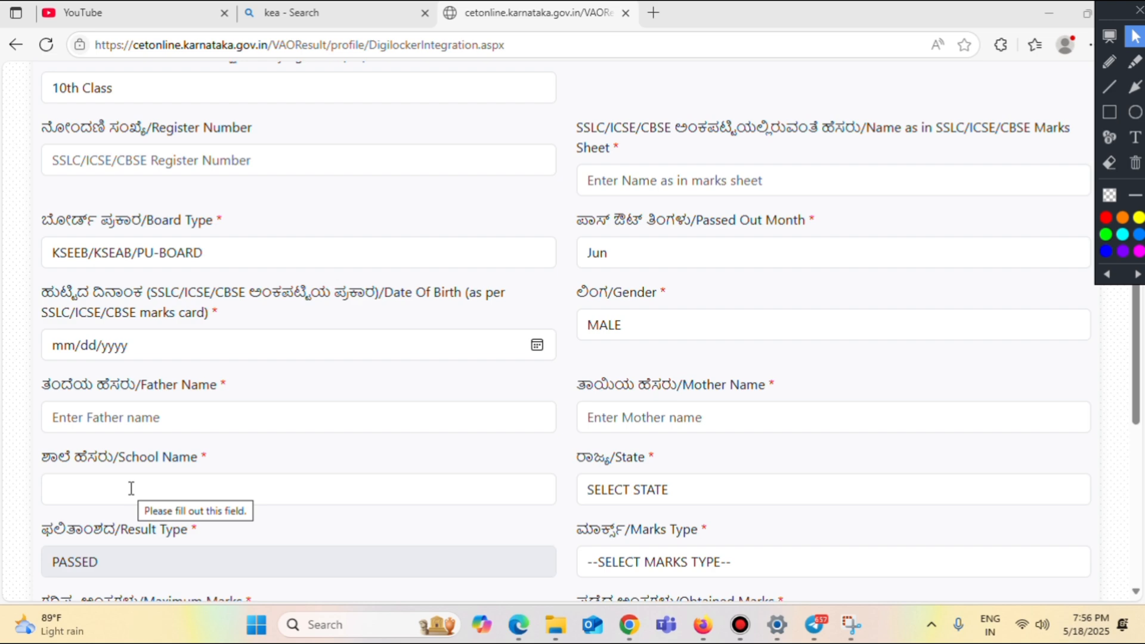
pyautogui.click(660, 492)
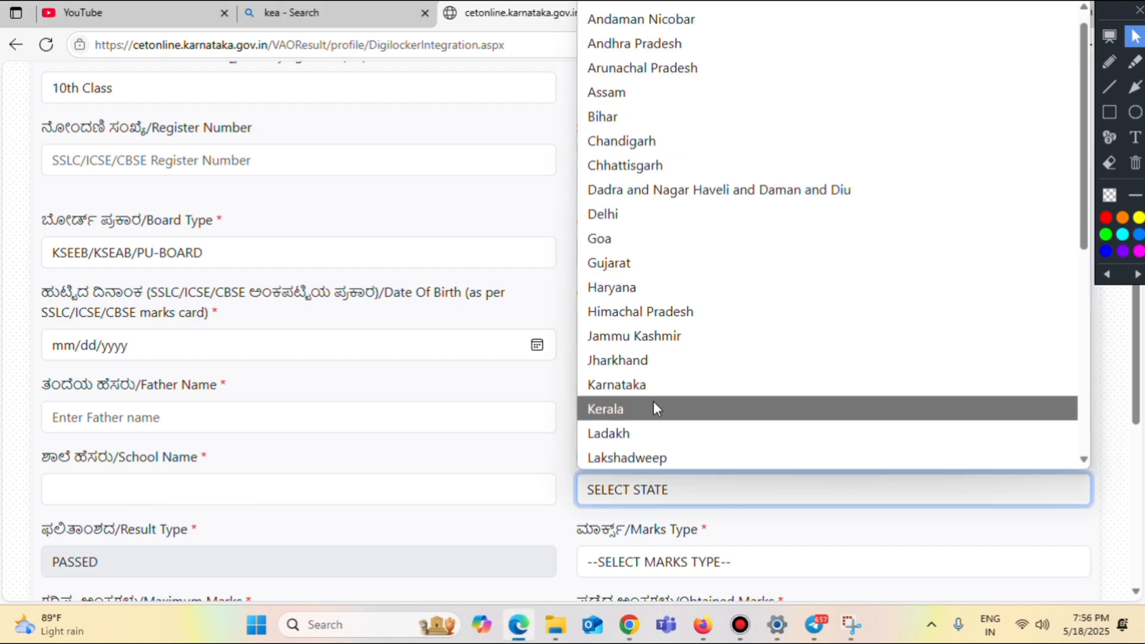
pyautogui.click(654, 382)
# Set the 10th class marks type to MARKS, with overall maximum marks 625 and overall obtained marks 386
pyautogui.scroll(-4, 650, 398)
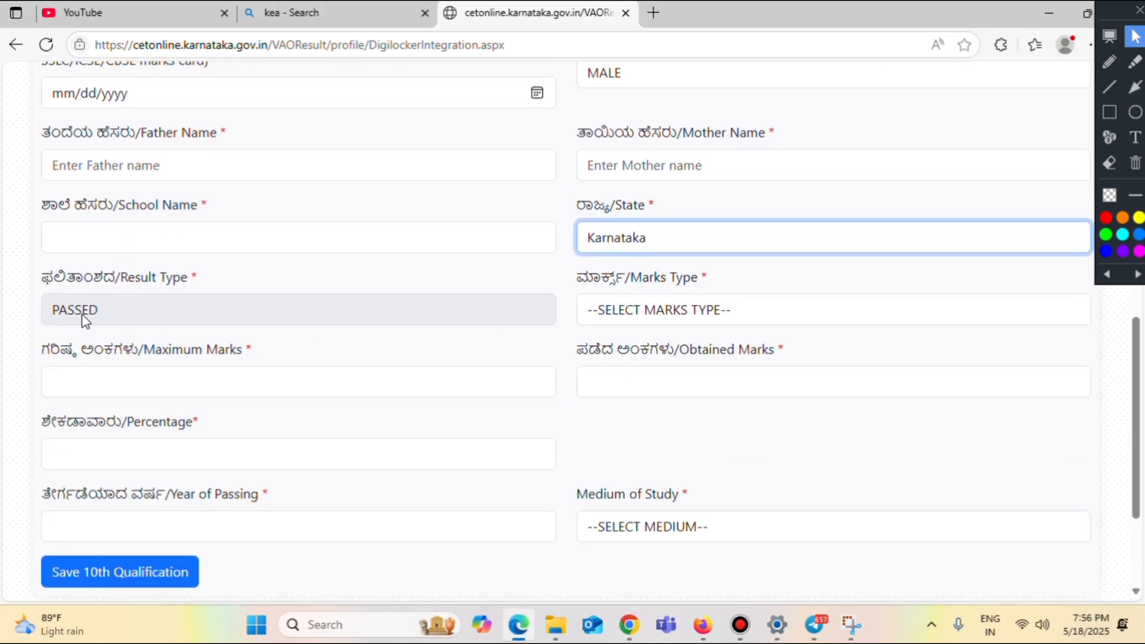
pyautogui.click(733, 311)
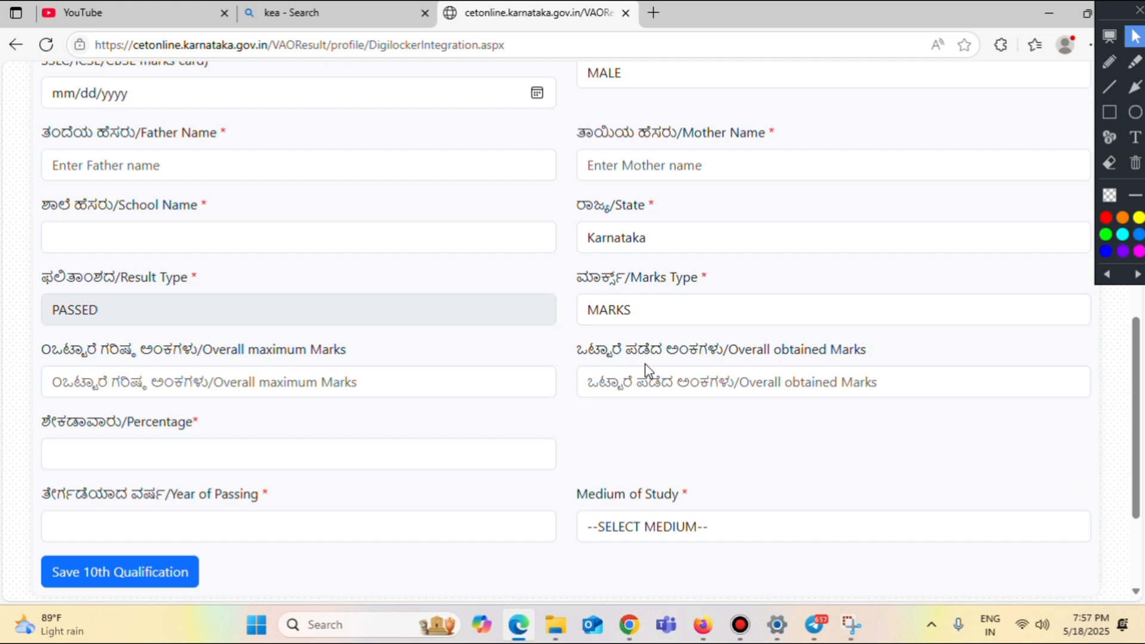
pyautogui.click(94, 381)
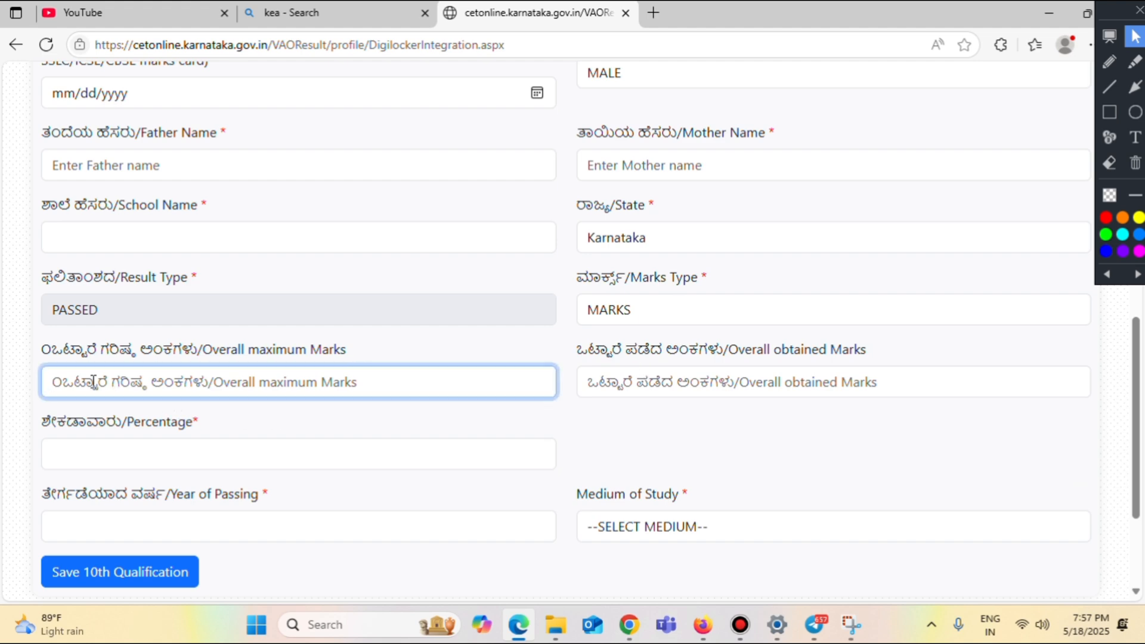
pyautogui.write('625')
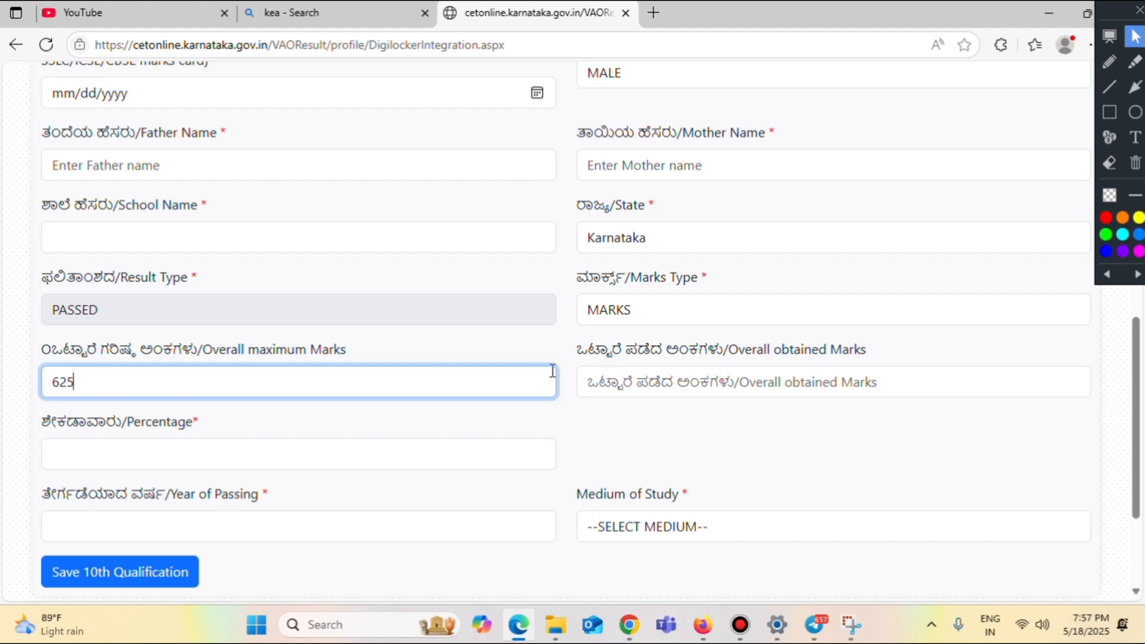
pyautogui.click(624, 375)
pyautogui.write('386')
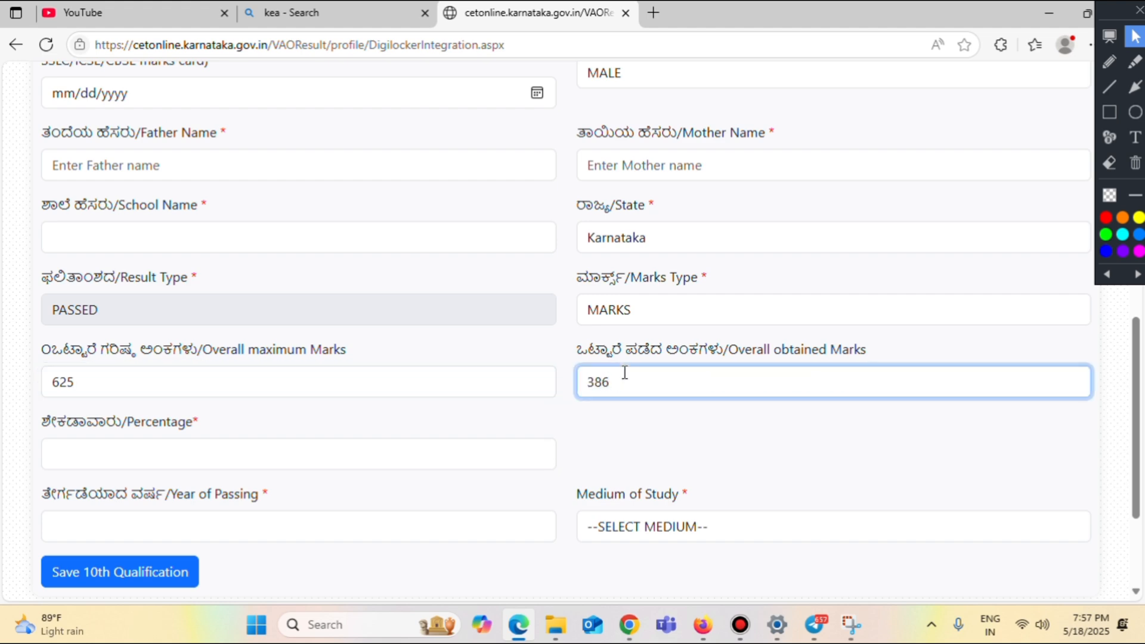
pyautogui.click(611, 433)
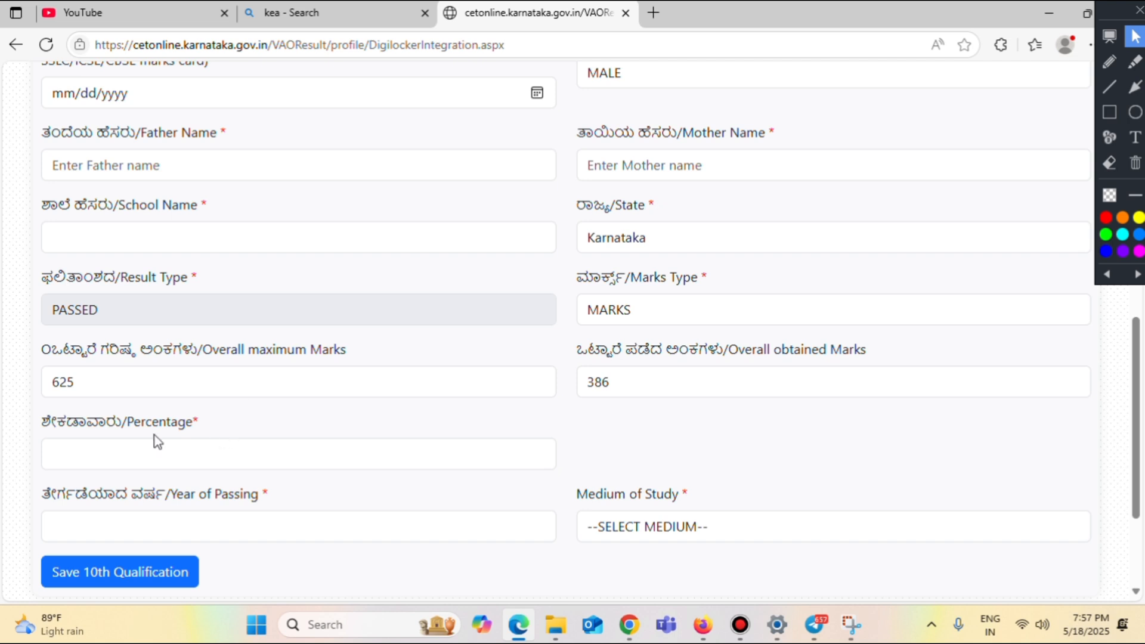
# Enter 61 as the 10th class percentage and 2009 as the year of passing
pyautogui.click(158, 454)
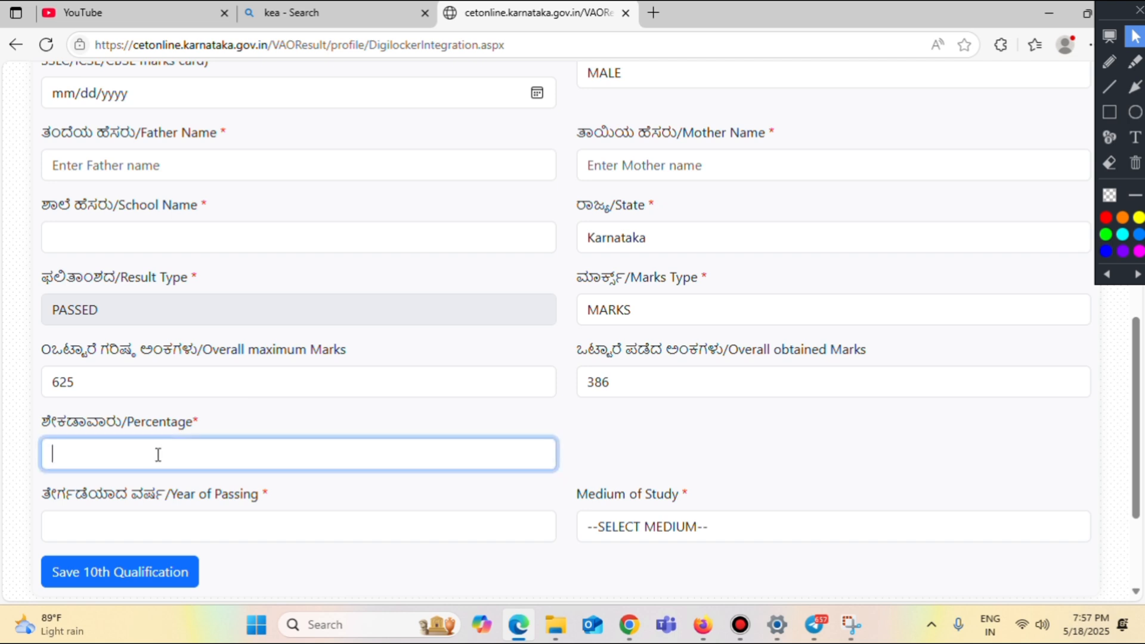
pyautogui.write('61')
pyautogui.click(328, 433)
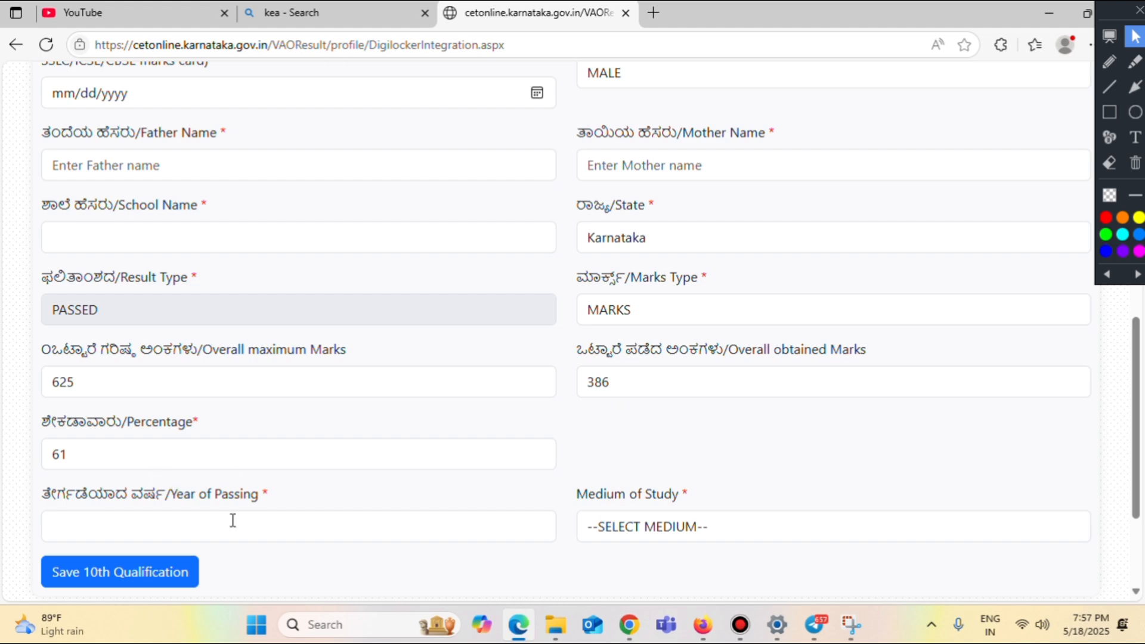
pyautogui.click(165, 526)
pyautogui.write('2009')
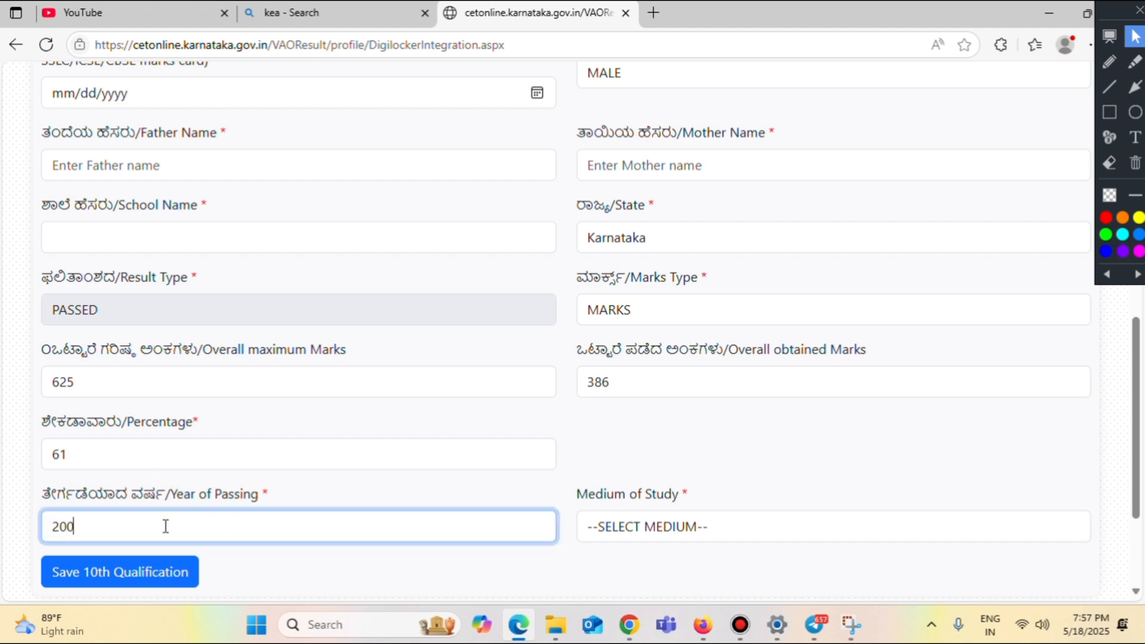
pyautogui.click(376, 490)
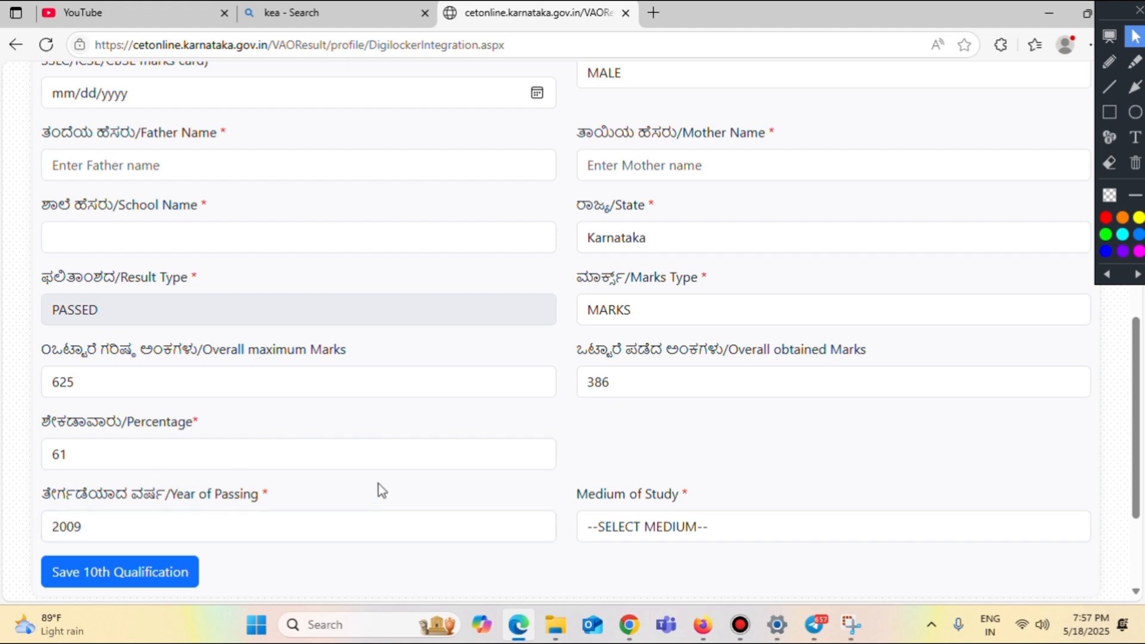
# Set the medium of study to KANNADA and proceed to the candidate reservation details
pyautogui.scroll(-3, 355, 480)
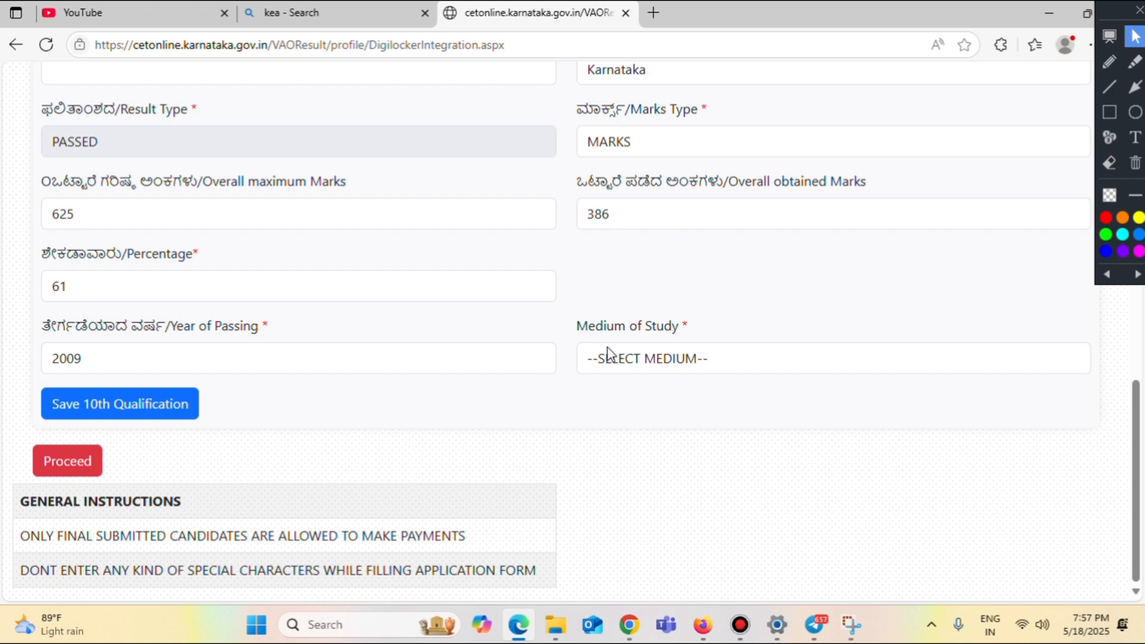
pyautogui.click(660, 369)
pyautogui.click(658, 415)
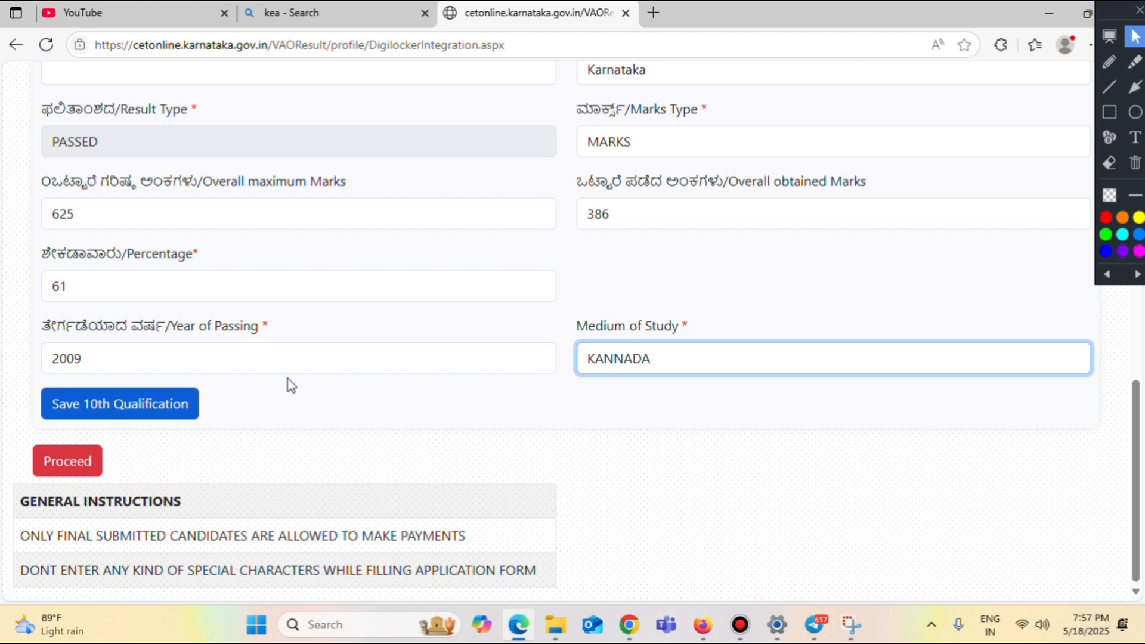
pyautogui.click(68, 468)
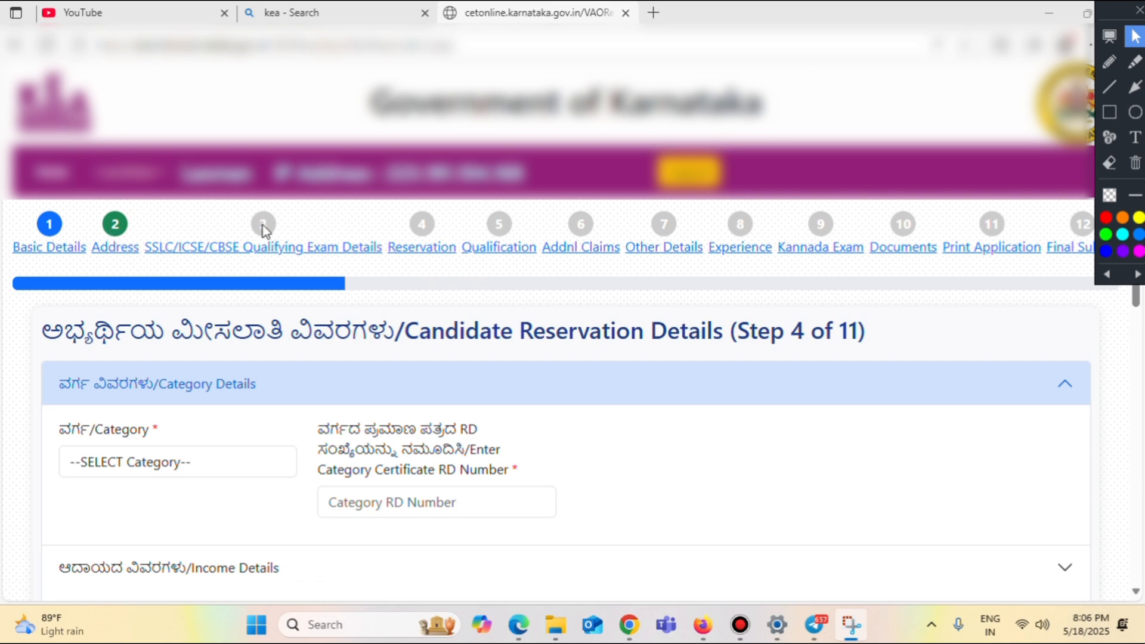
# Set the reservation category to ST and answer YES to annual income less than 8 lakhs, dismissing the income RD number warning
pyautogui.scroll(-3, 672, 405)
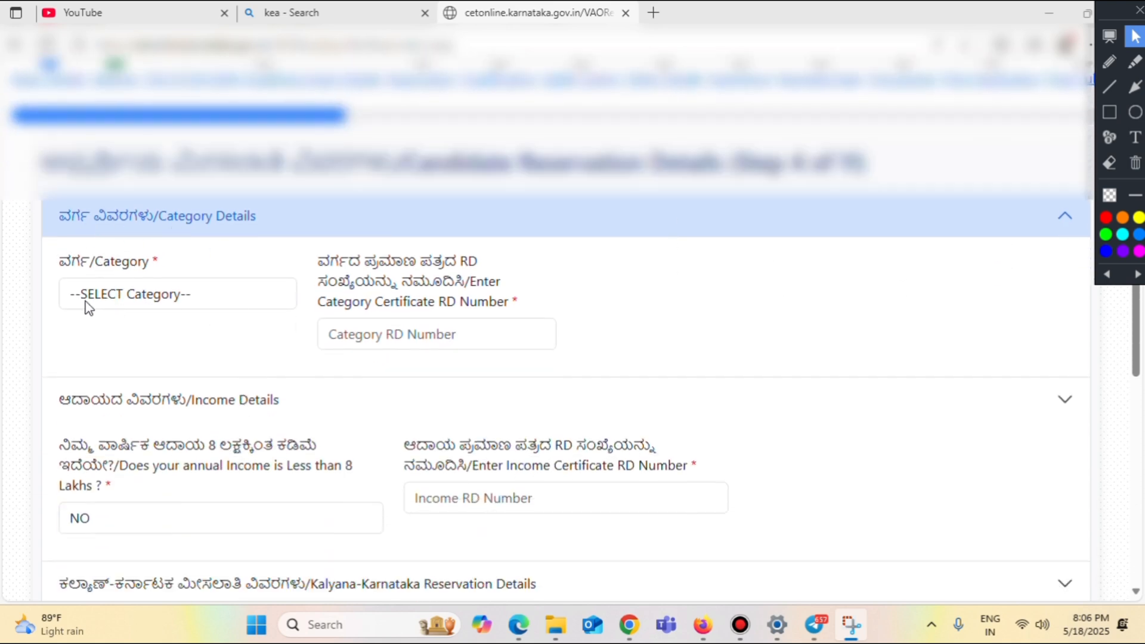
pyautogui.click(158, 303)
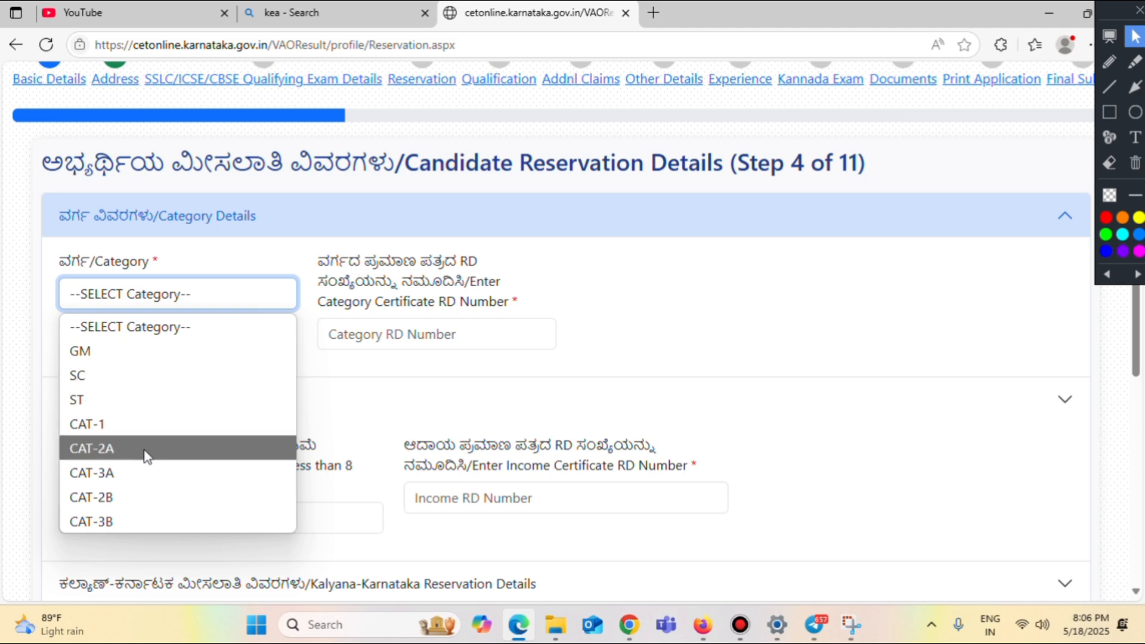
pyautogui.click(111, 411)
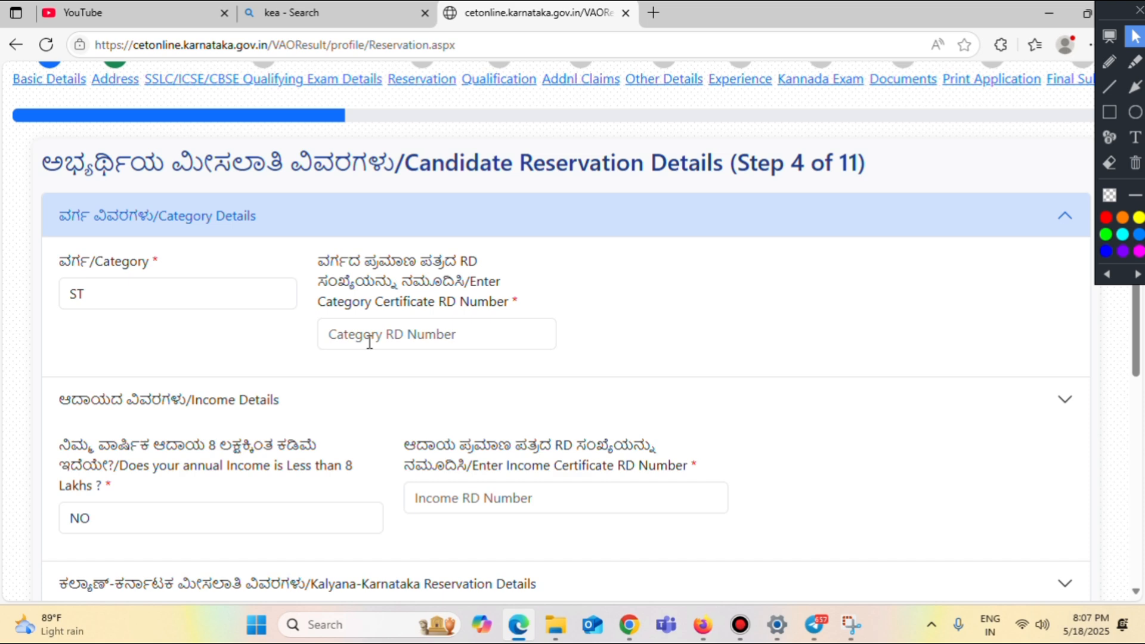
pyautogui.scroll(-3, 368, 343)
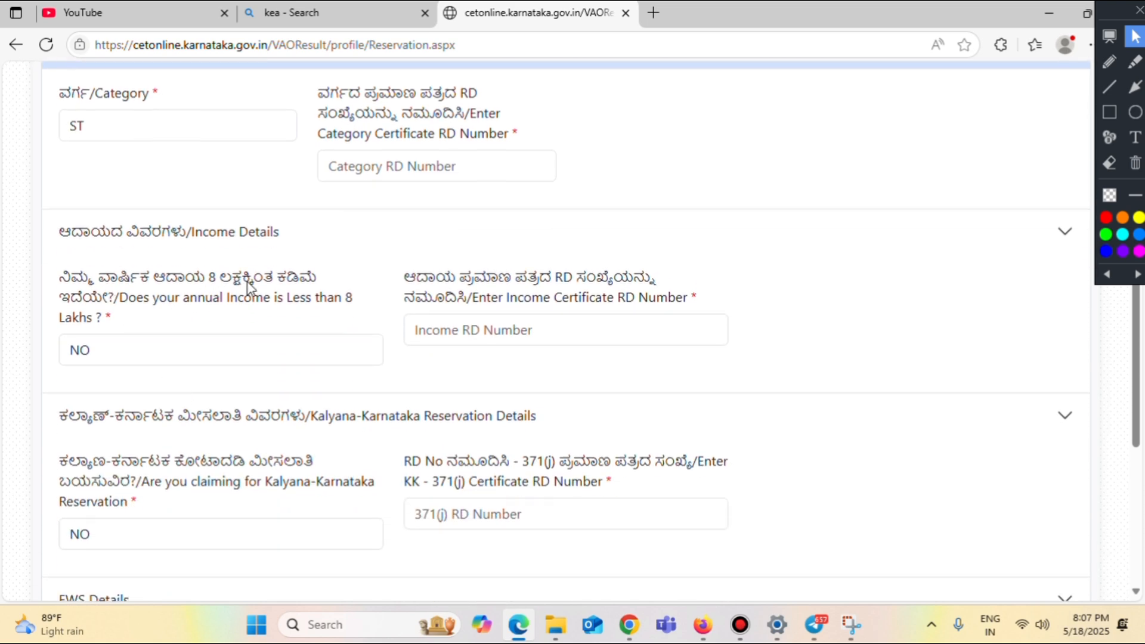
pyautogui.click(145, 360)
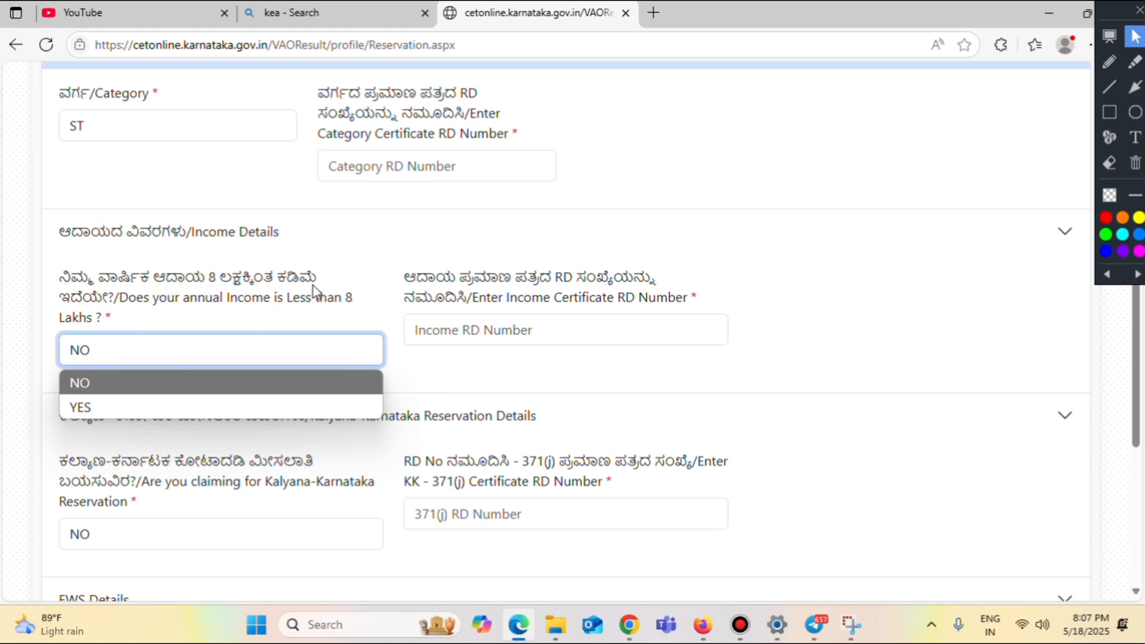
pyautogui.click(105, 406)
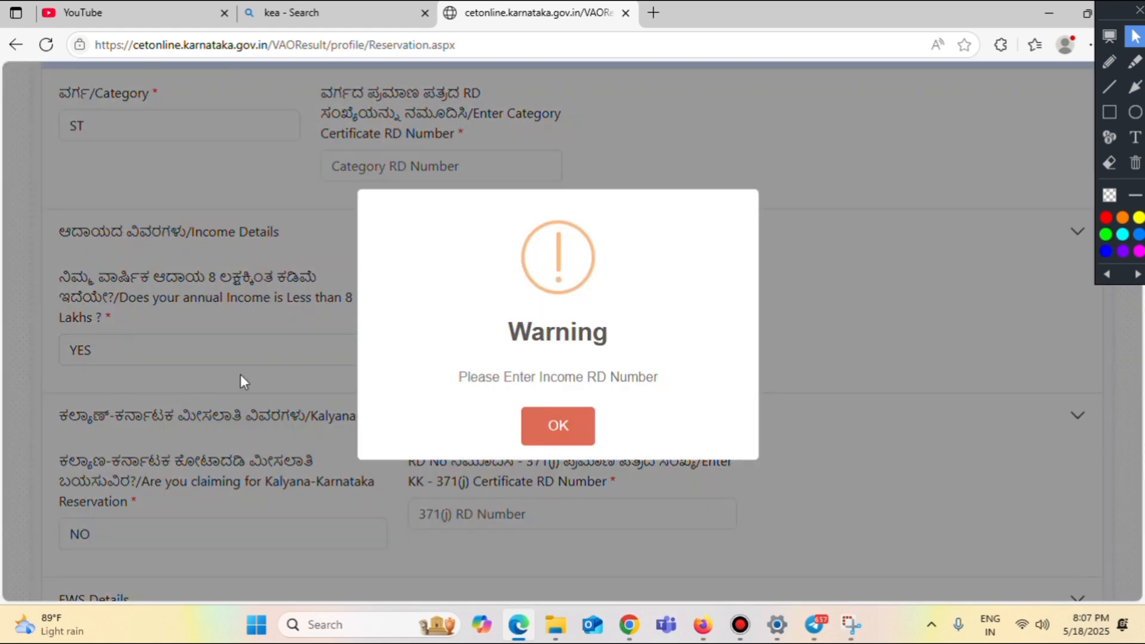
pyautogui.click(561, 424)
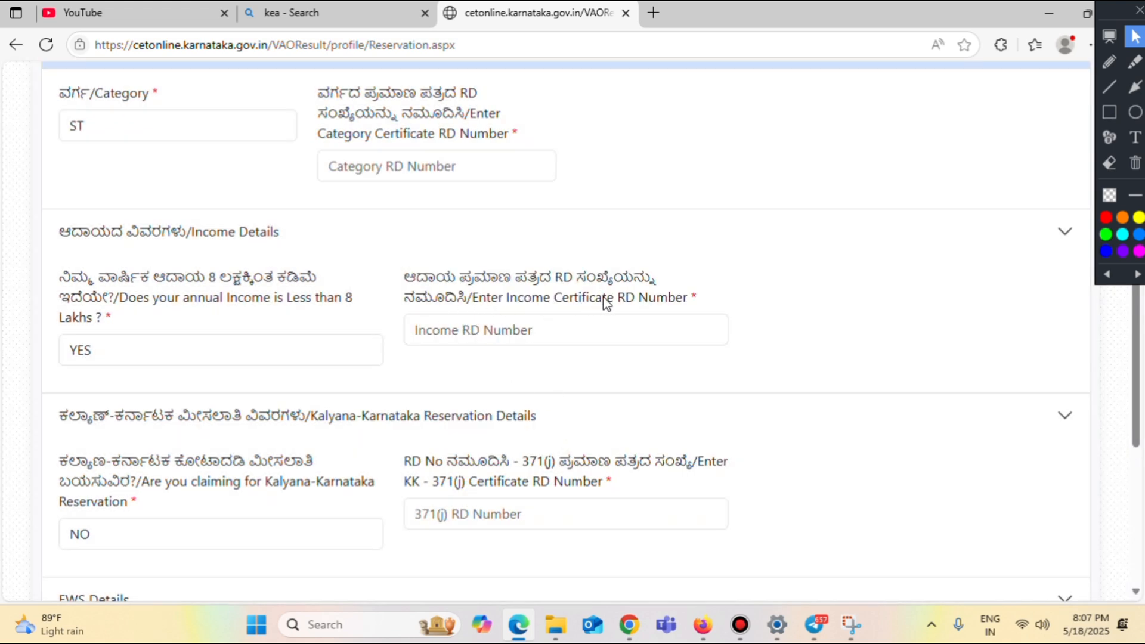
# Answer YES to claiming Kalyana-Karnataka reservation and proceed to the educational qualification details
pyautogui.scroll(-1, 537, 310)
pyautogui.scroll(-1, 483, 325)
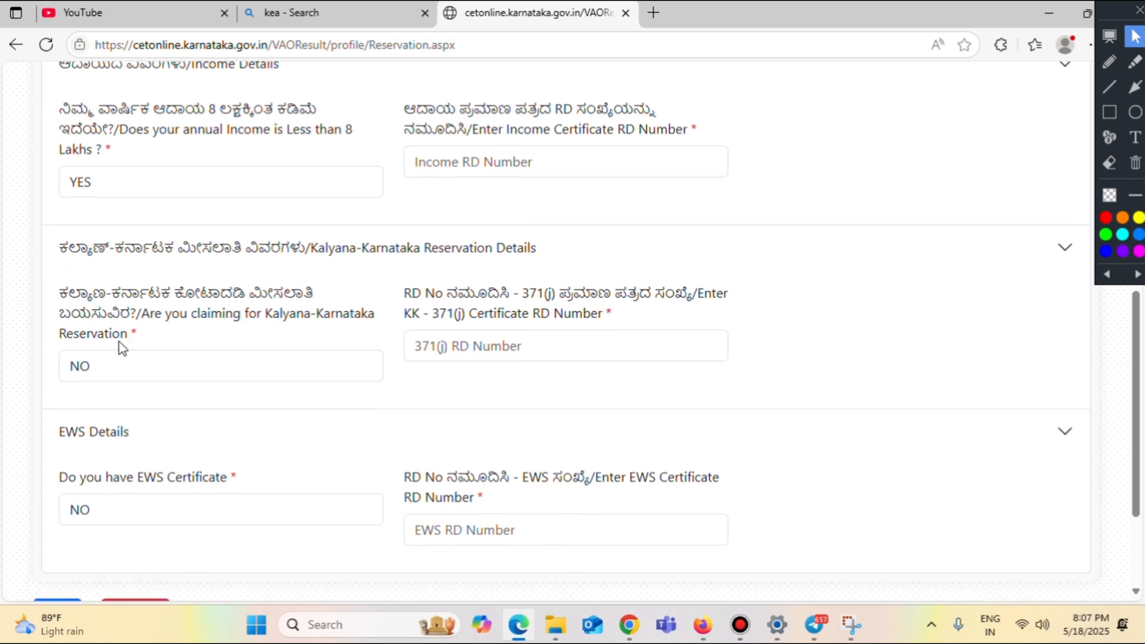
pyautogui.click(107, 364)
pyautogui.click(80, 421)
pyautogui.scroll(-2, 554, 351)
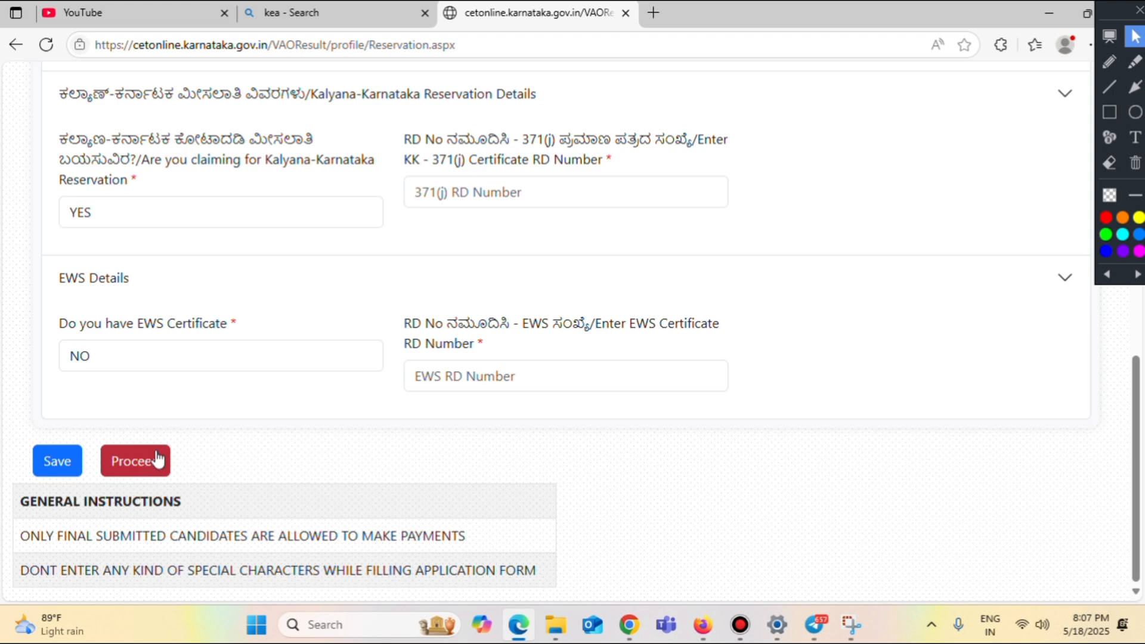
pyautogui.click(138, 466)
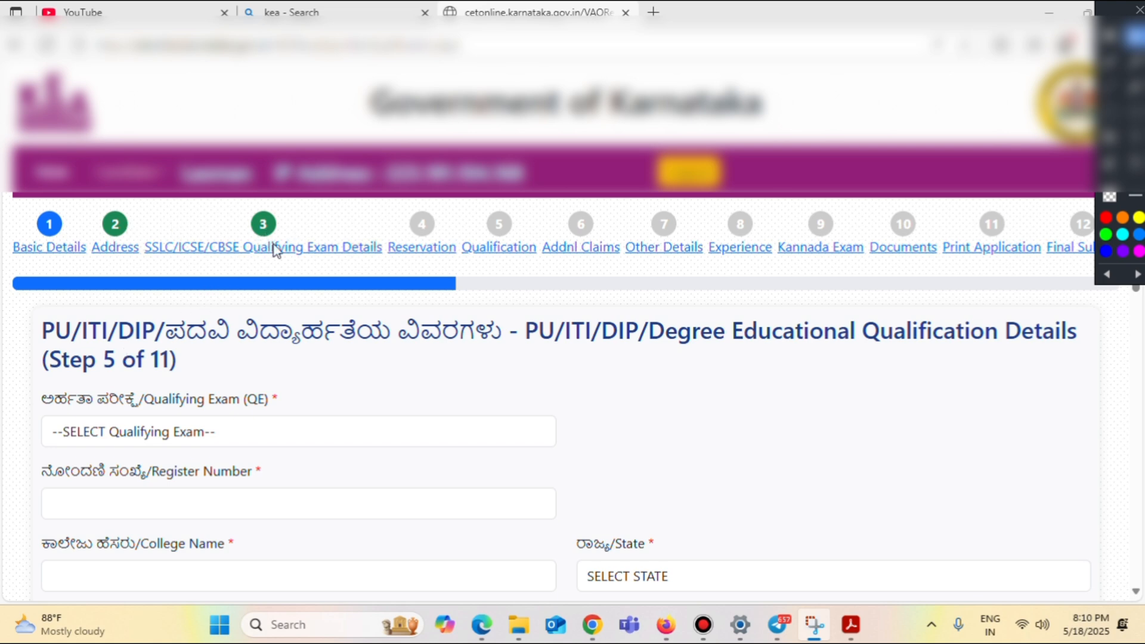
# Set the qualifying exam to UG Degree and the college's state to Karnataka
pyautogui.scroll(-2, 293, 310)
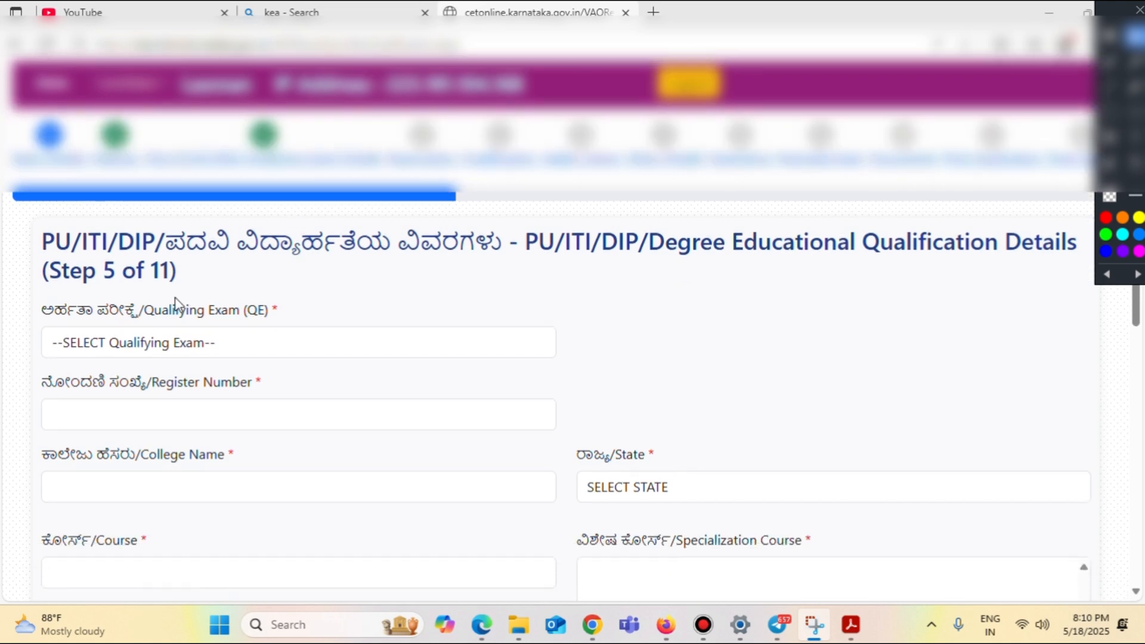
pyautogui.scroll(-1, 175, 304)
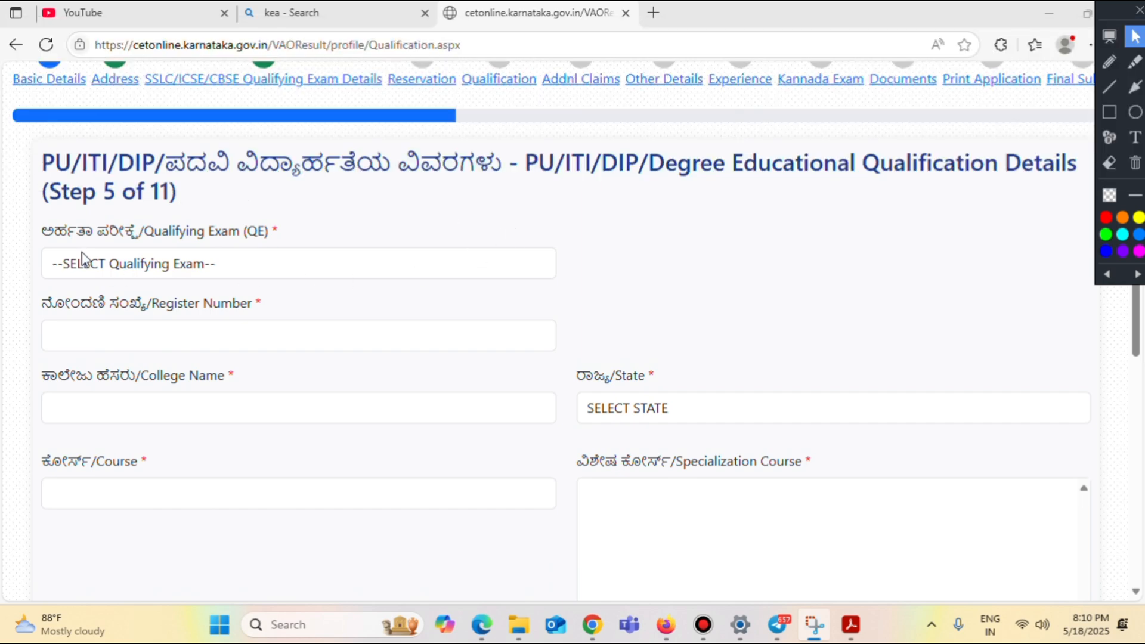
pyautogui.click(157, 263)
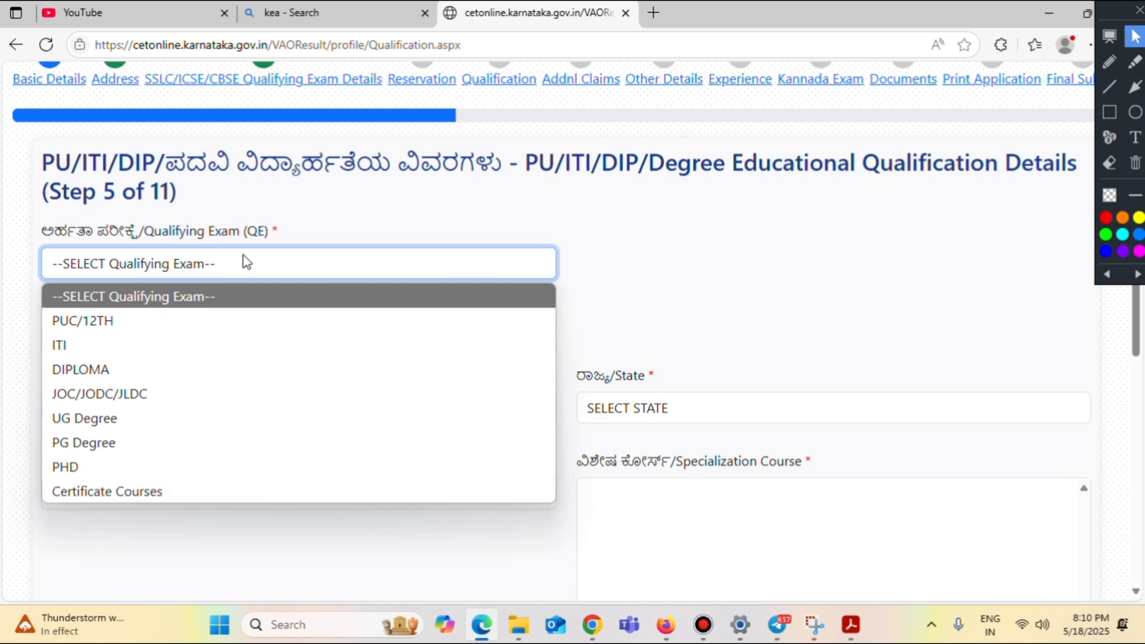
pyautogui.click(118, 422)
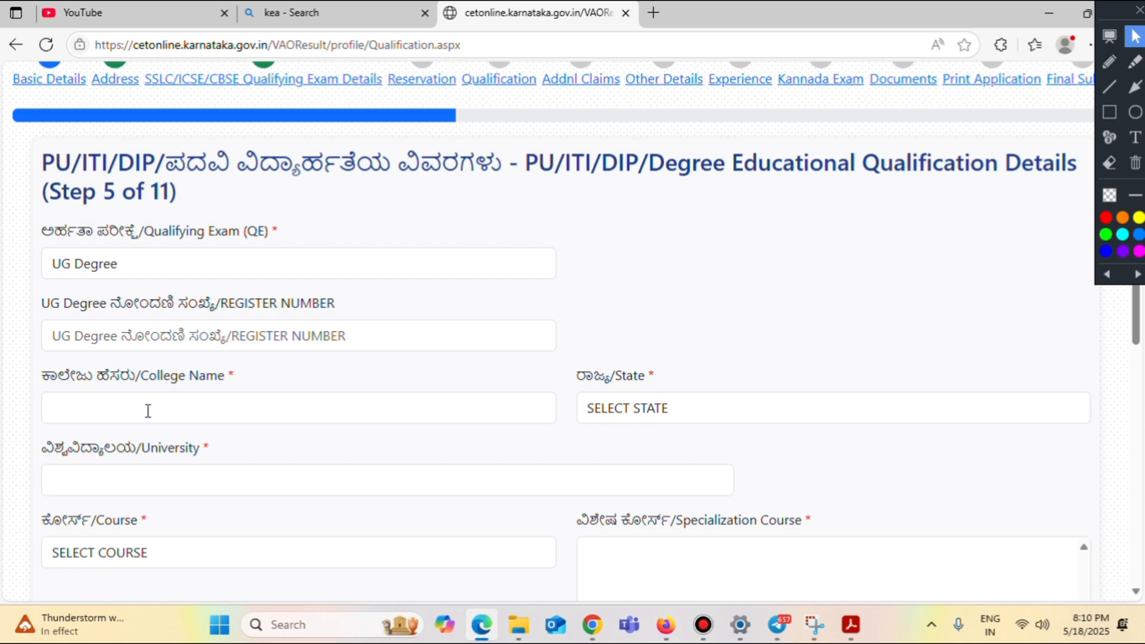
pyautogui.click(658, 409)
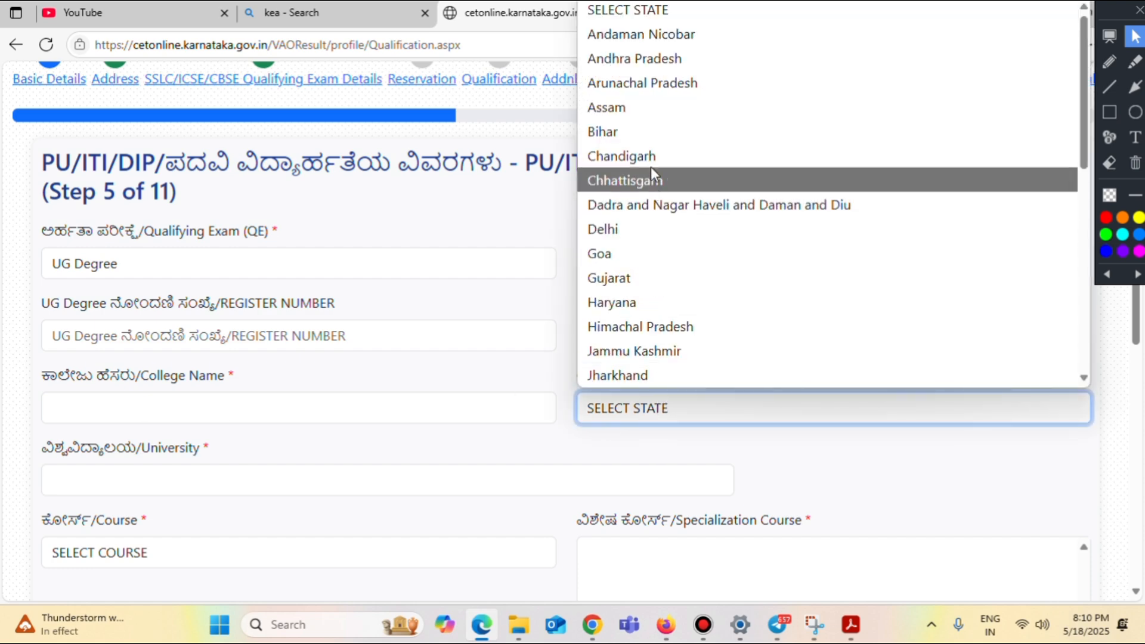
pyautogui.scroll(-1, 683, 199)
pyautogui.click(653, 316)
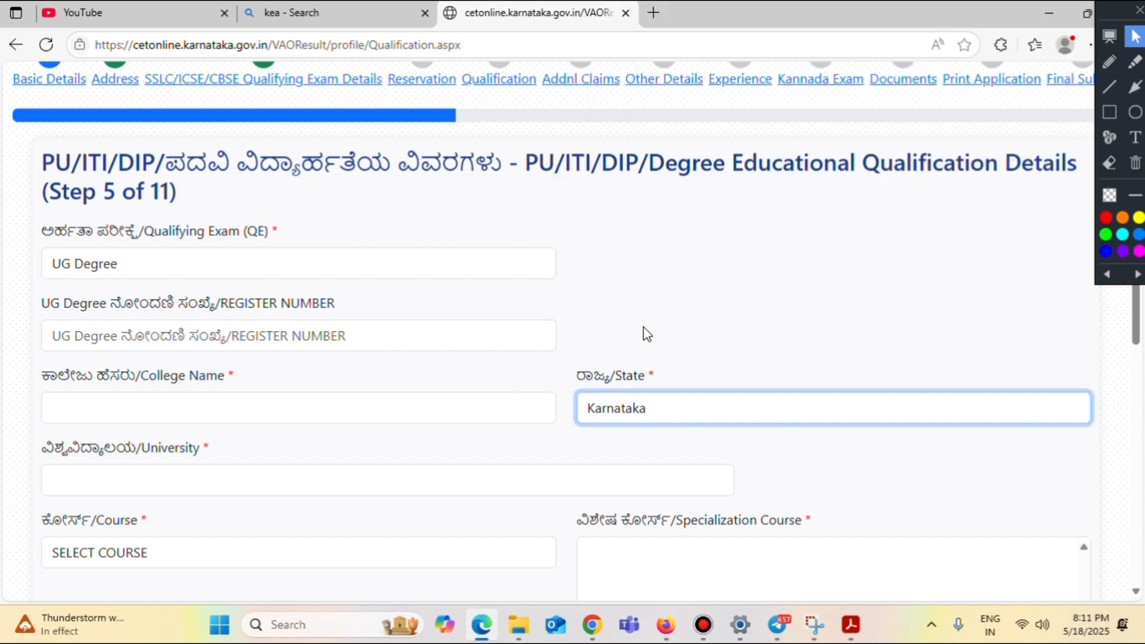
# Enter GULBARGA UNIVERSITY GULBARGA as the university for the UG degree
pyautogui.scroll(-3, 345, 393)
pyautogui.click(109, 317)
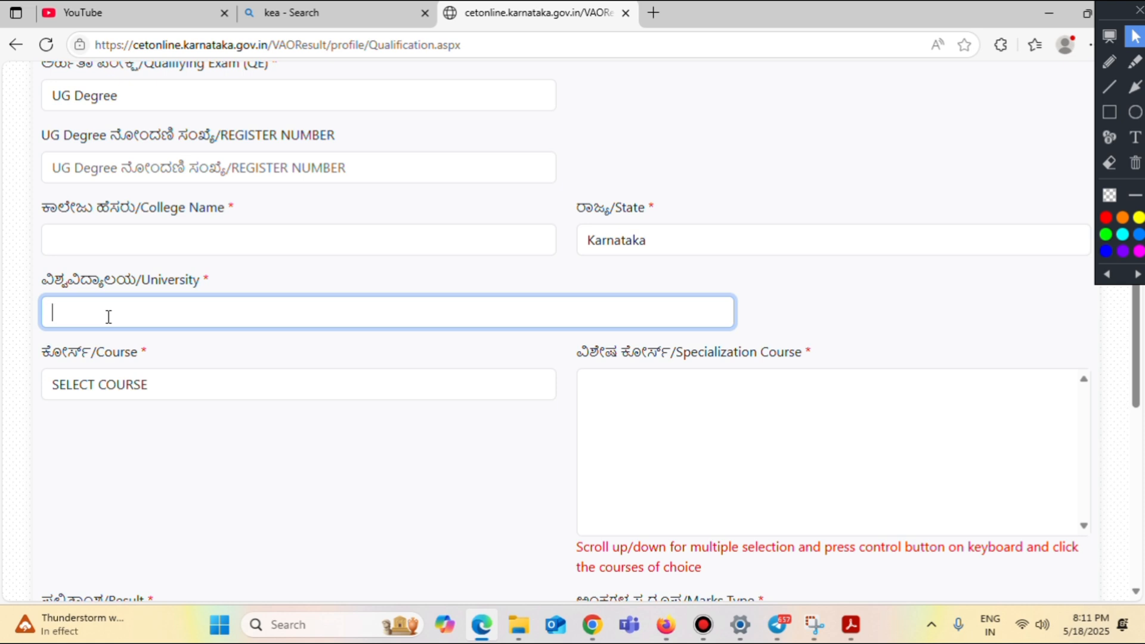
pyautogui.write('GULBARGA UNIVERSIY')
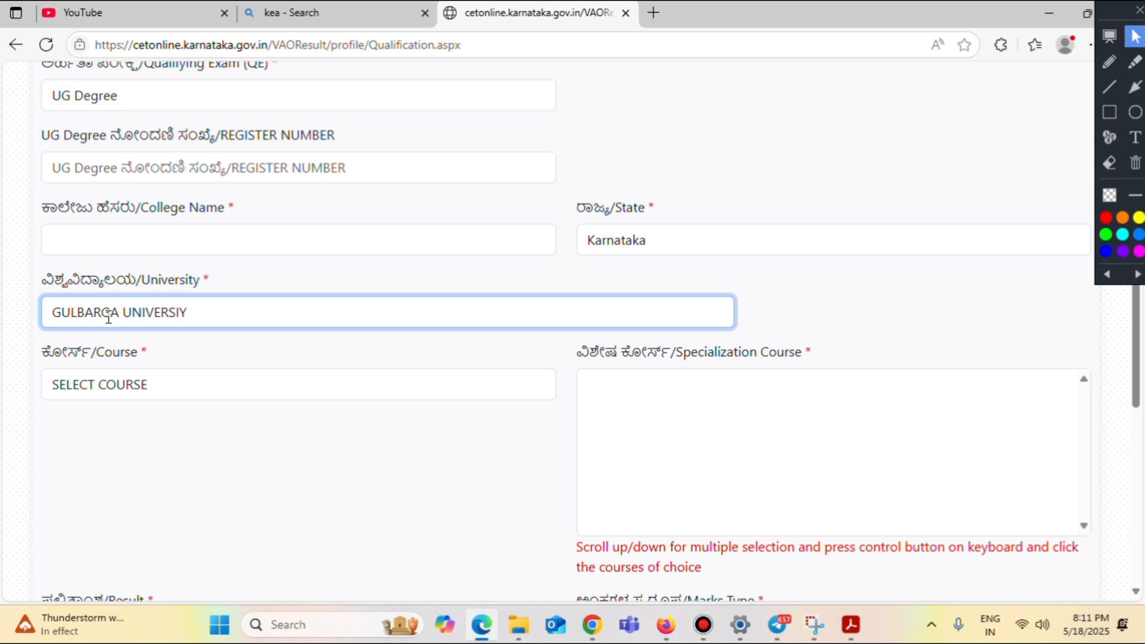
pyautogui.press('BackSpace')
pyautogui.write('TY GULBARGA')
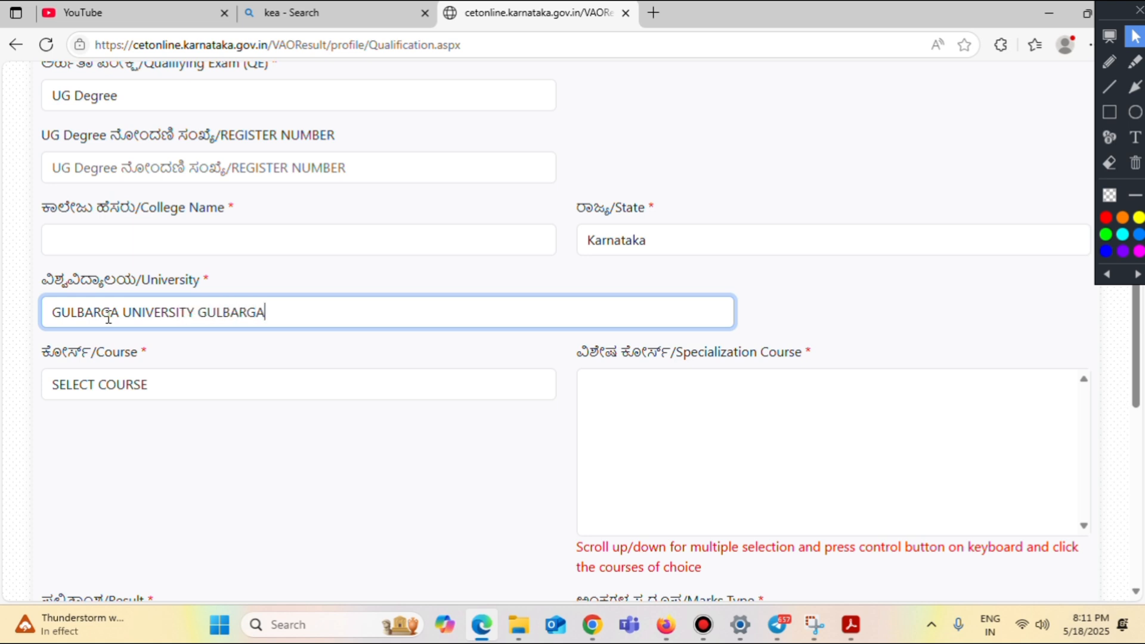
pyautogui.click(229, 282)
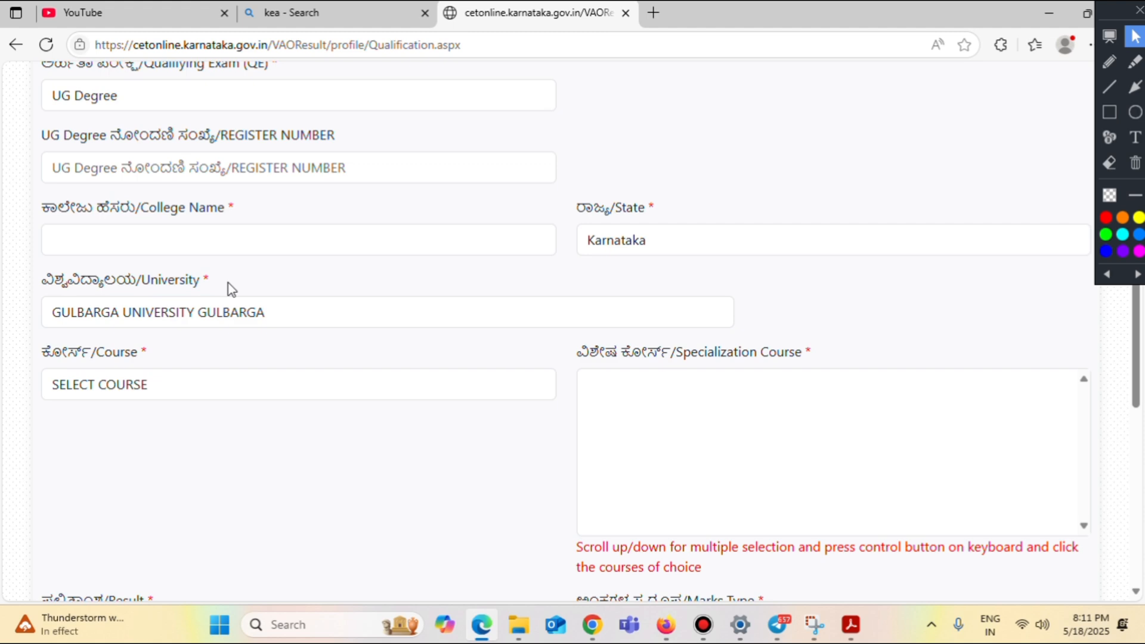
# Set the UG degree course to BACHELOR OF COMMERCE
pyautogui.click(106, 393)
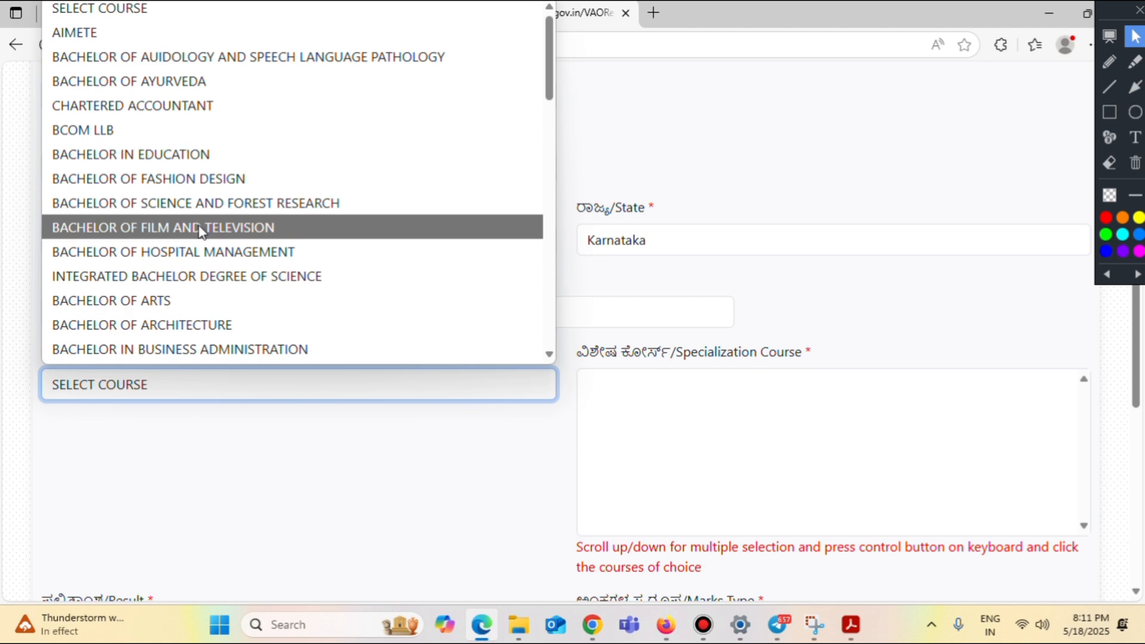
pyautogui.scroll(-3, 199, 233)
pyautogui.scroll(-3, 206, 245)
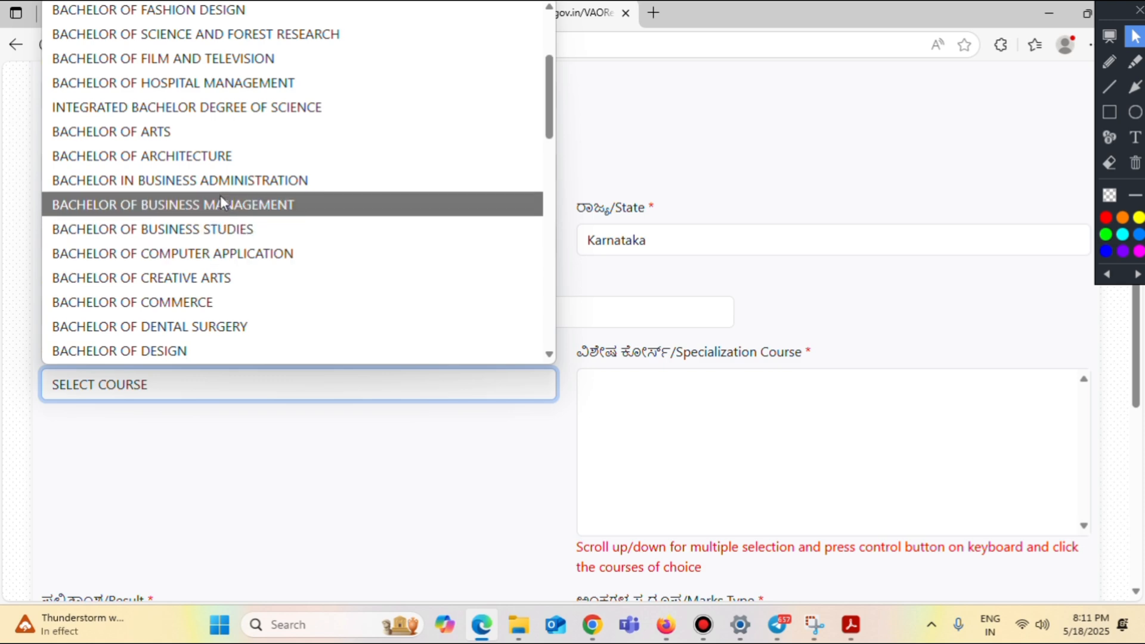
pyautogui.scroll(-3, 220, 200)
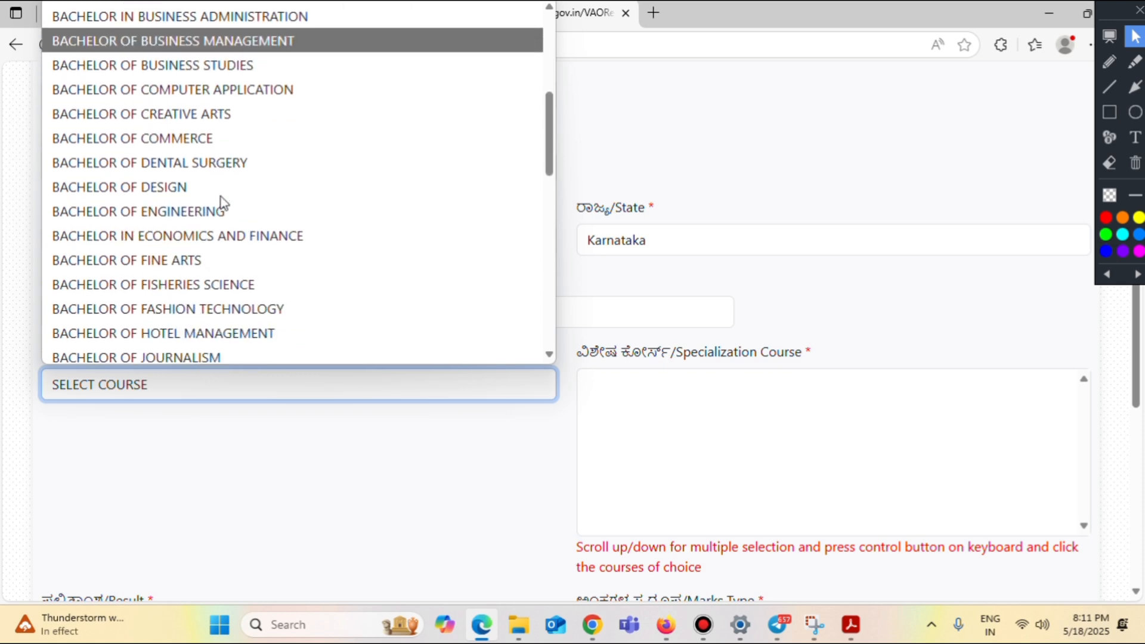
pyautogui.scroll(3, 221, 196)
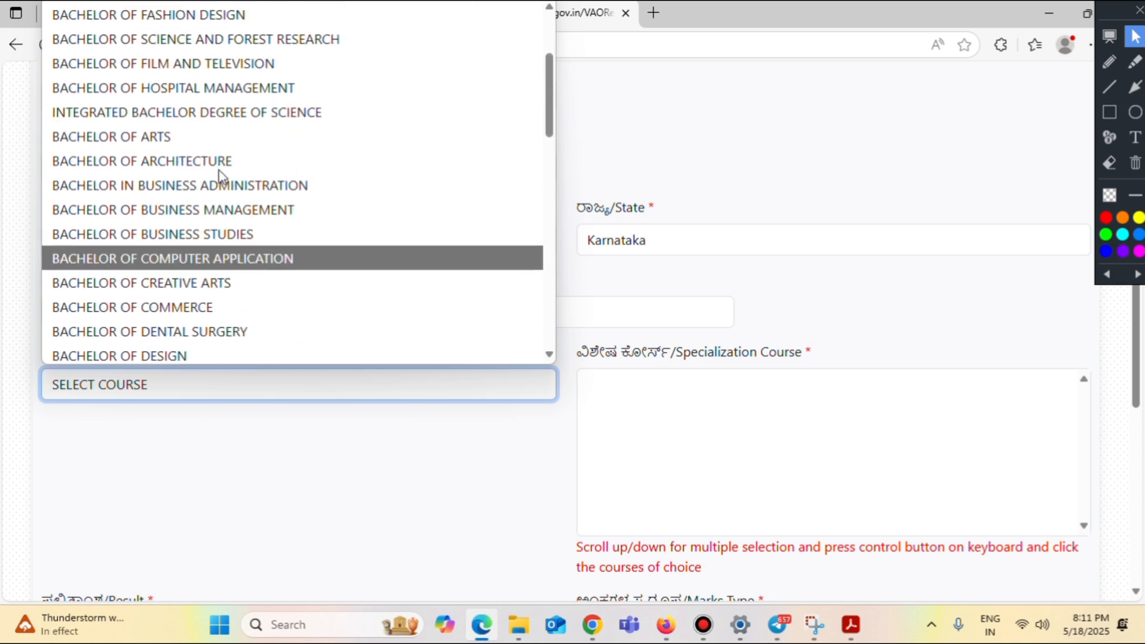
pyautogui.scroll(3, 221, 176)
pyautogui.scroll(1, 221, 173)
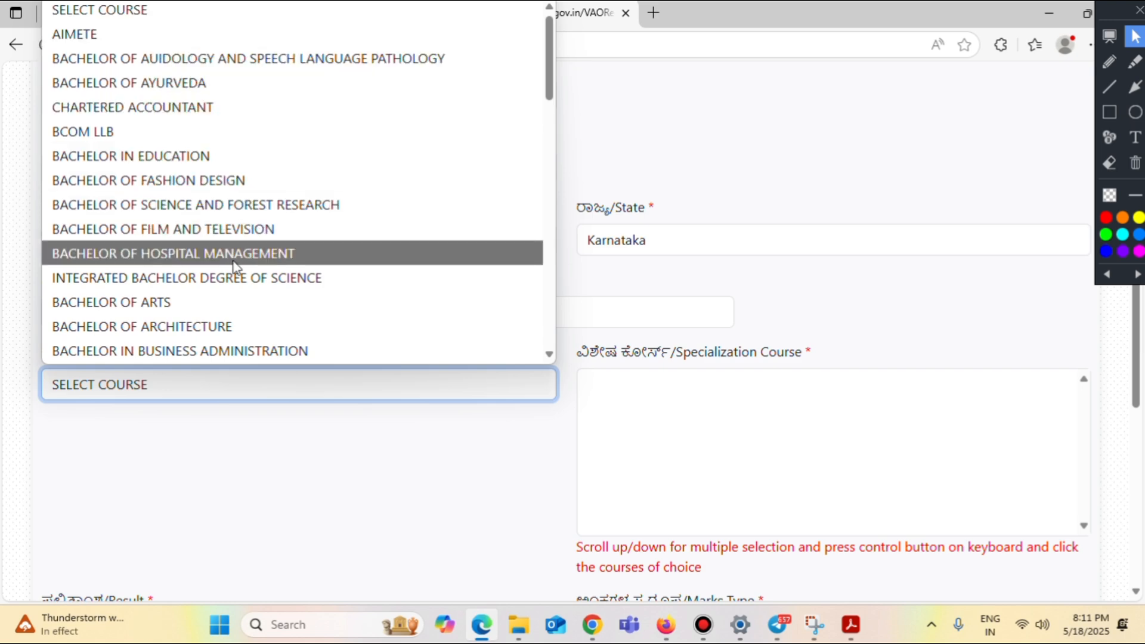
pyautogui.scroll(-2, 232, 274)
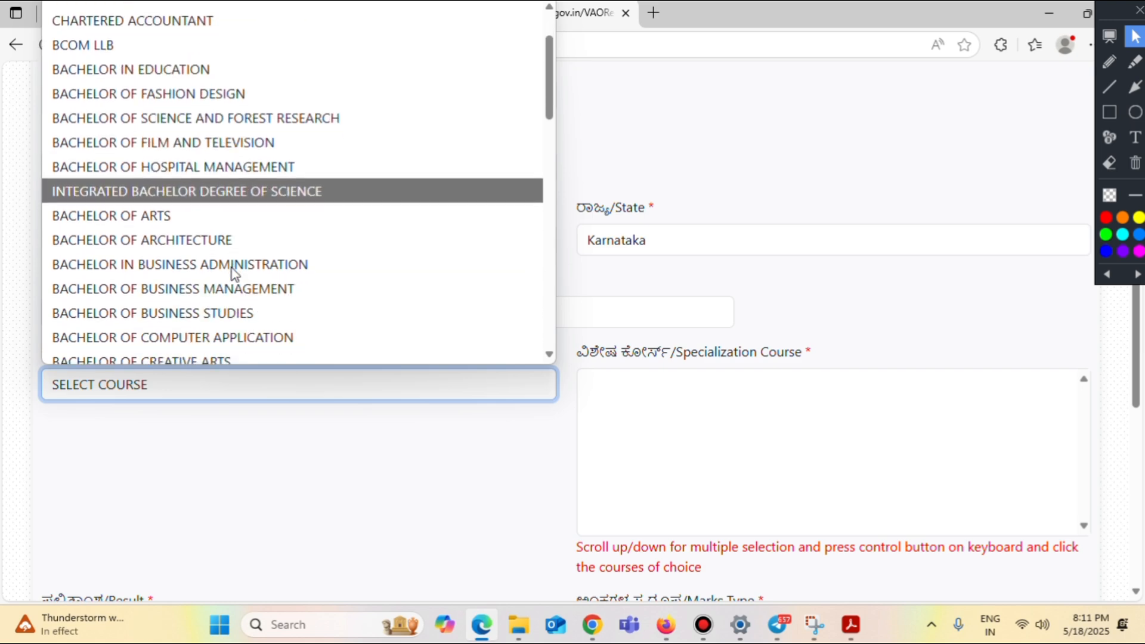
pyautogui.scroll(-3, 234, 273)
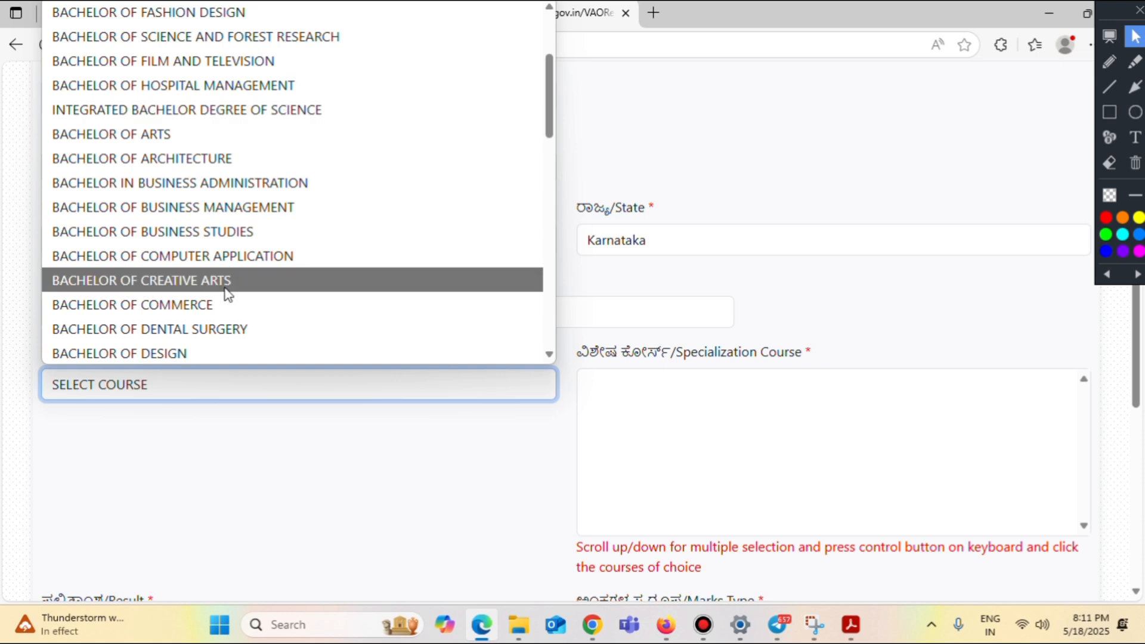
pyautogui.click(226, 303)
# Look through the specialization courses, and set the result to PASSED and the marks type to MARKS
pyautogui.scroll(-3, 630, 350)
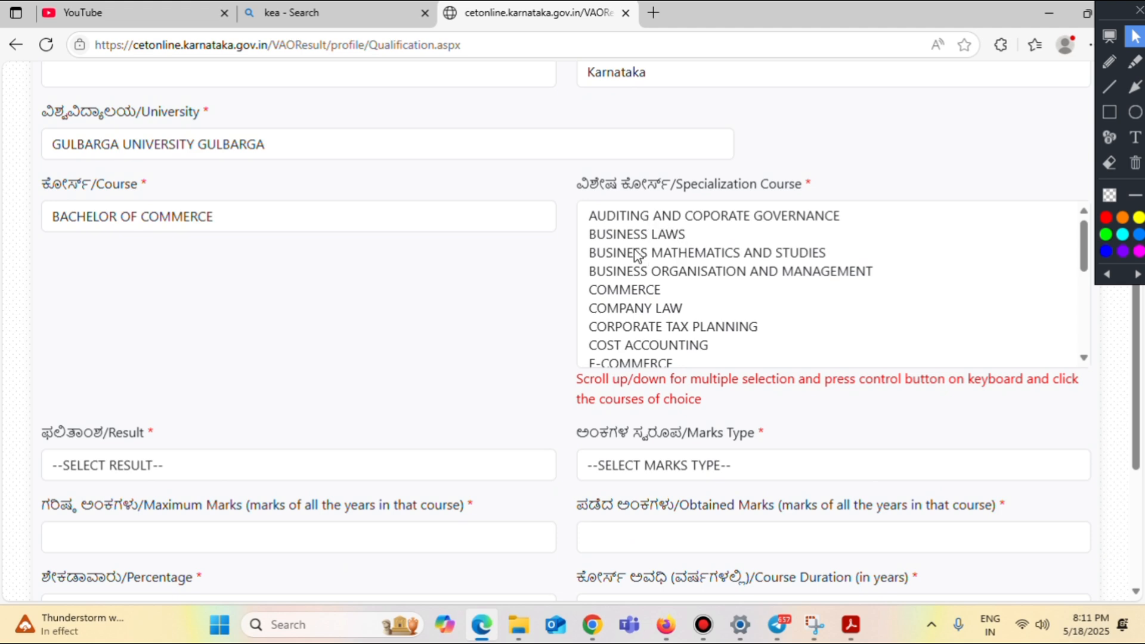
pyautogui.scroll(-5, 674, 334)
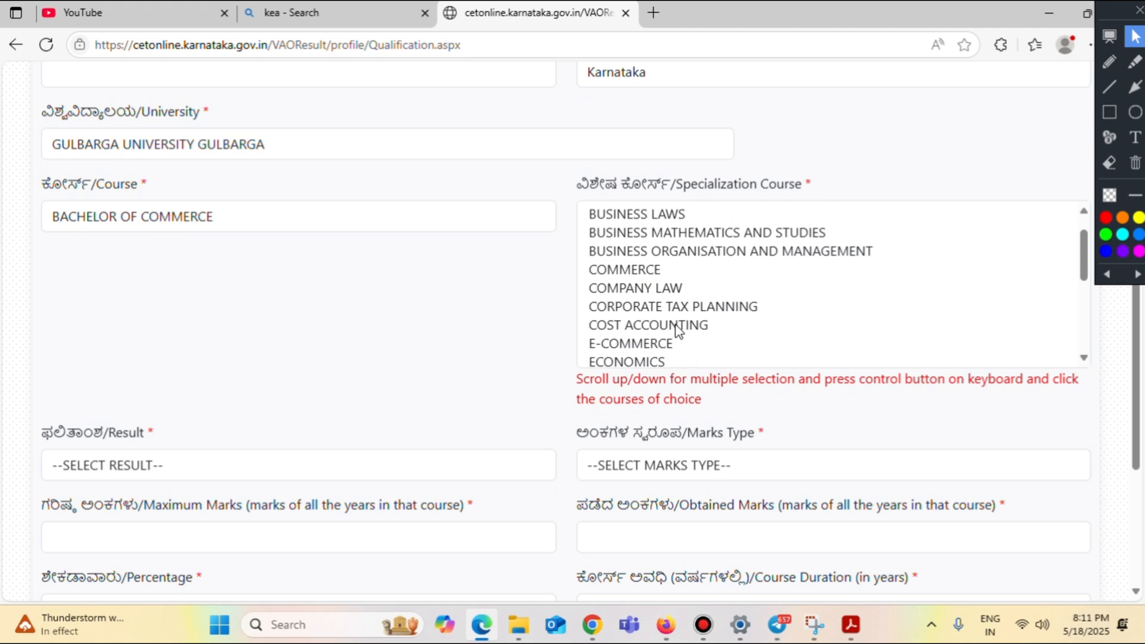
pyautogui.scroll(-5, 680, 292)
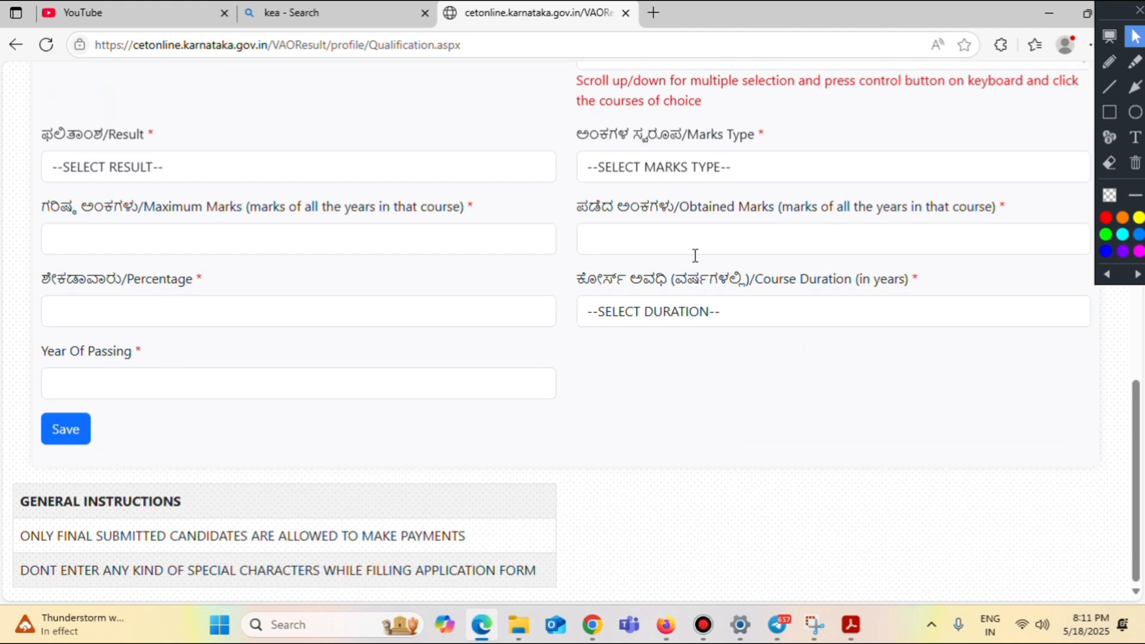
pyautogui.scroll(4, 692, 256)
pyautogui.scroll(-2, 575, 294)
pyautogui.click(159, 329)
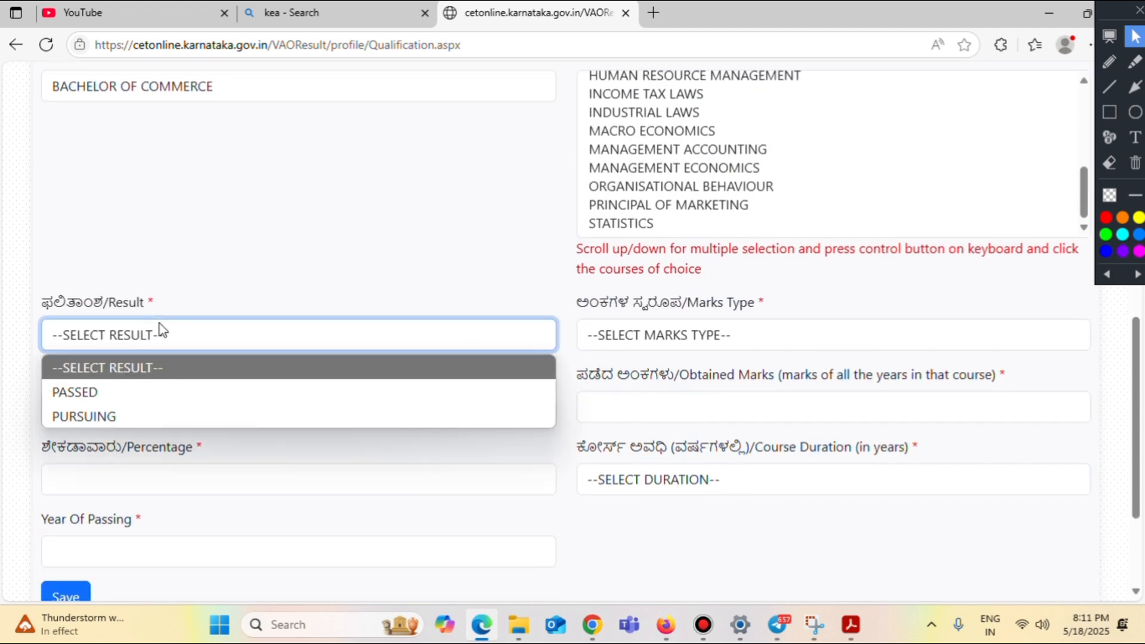
pyautogui.click(87, 395)
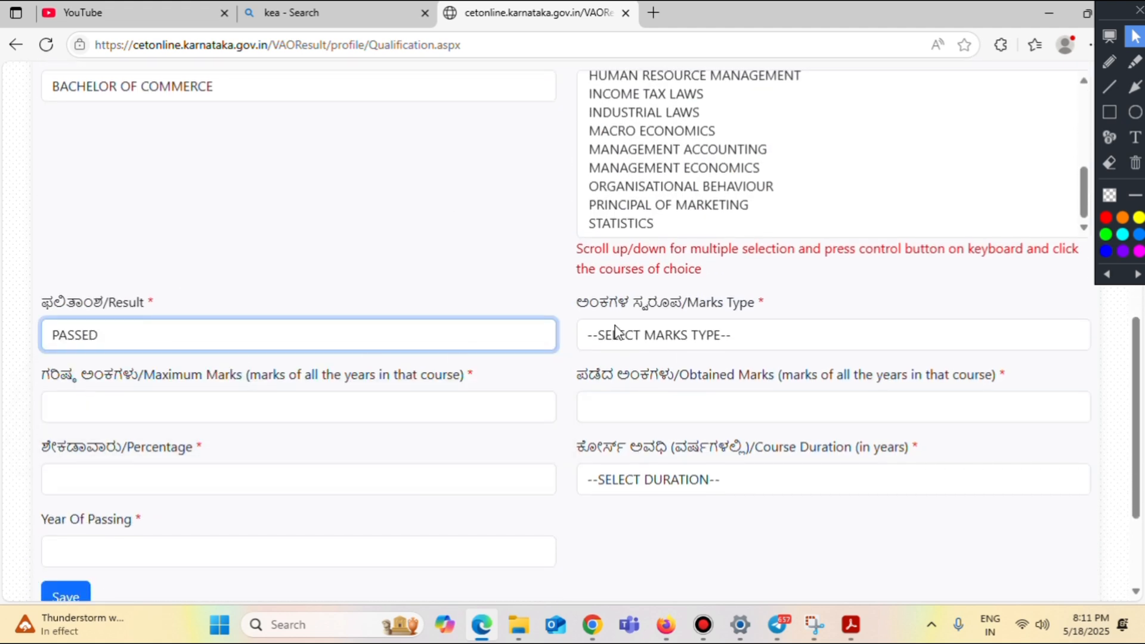
pyautogui.click(694, 331)
pyautogui.click(632, 394)
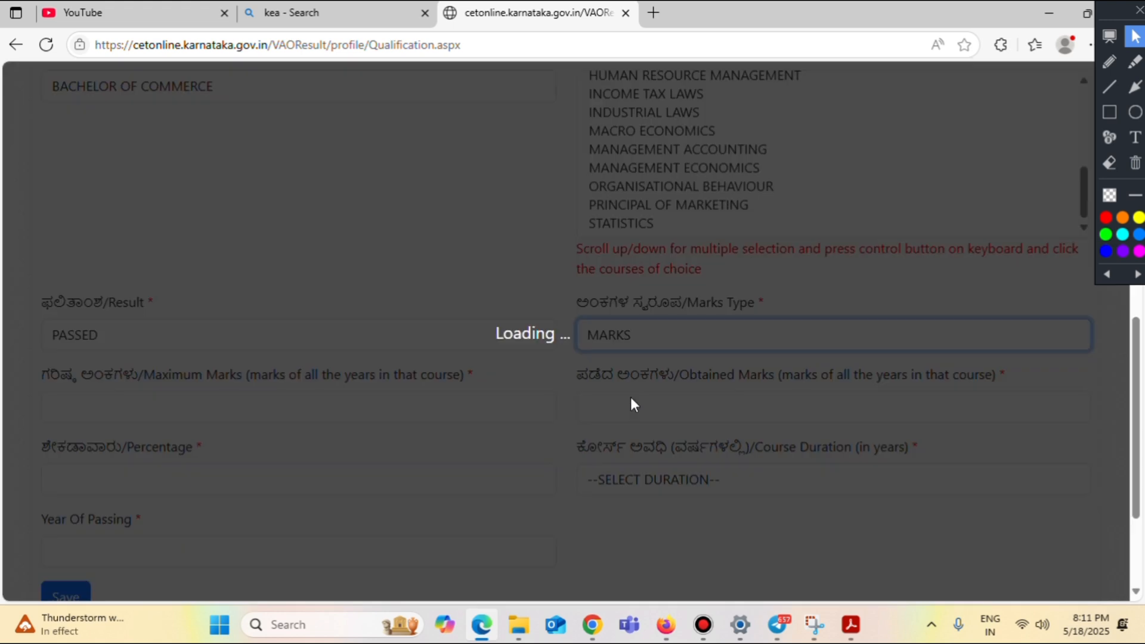
# Enter 4100 as the overall maximum marks and set the course duration to 3 years
pyautogui.scroll(-3, 544, 330)
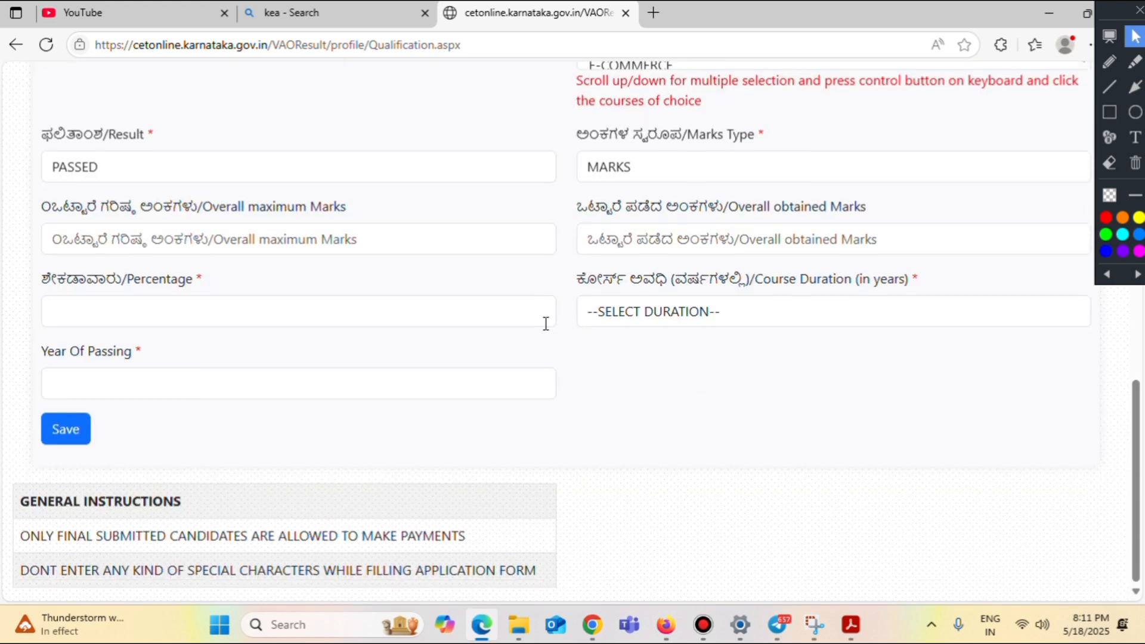
pyautogui.click(155, 239)
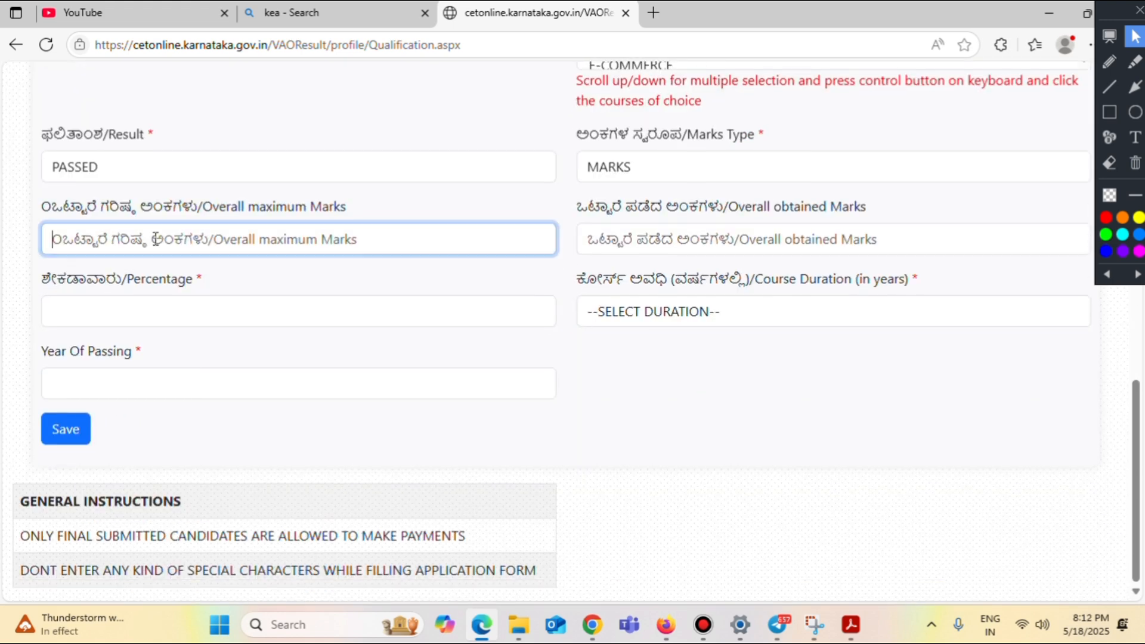
pyautogui.write('4100')
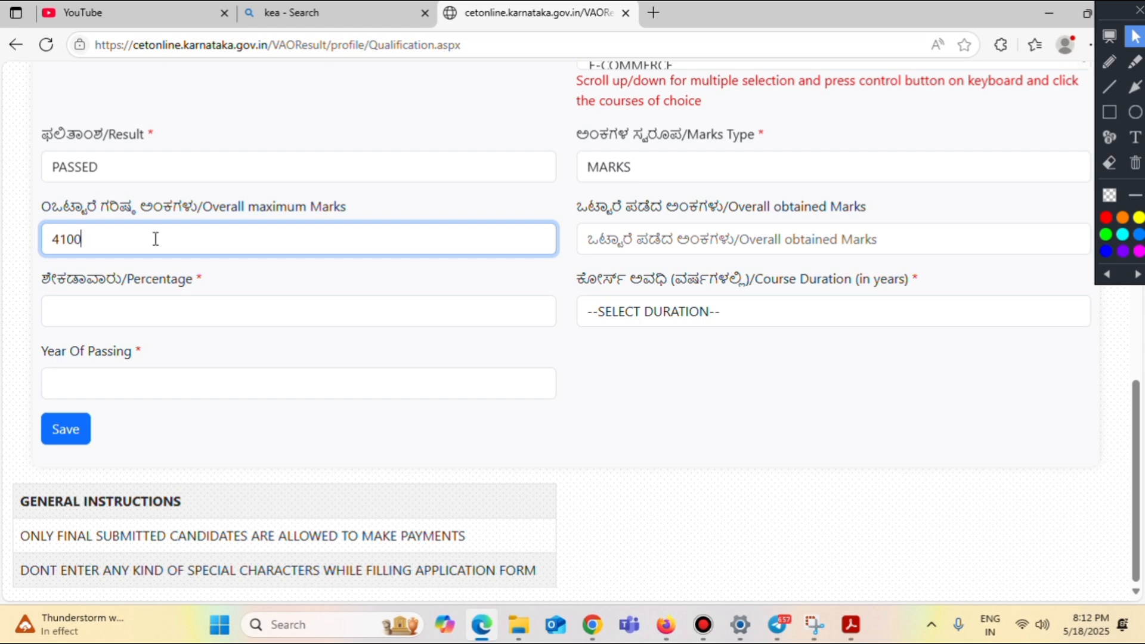
pyautogui.click(647, 234)
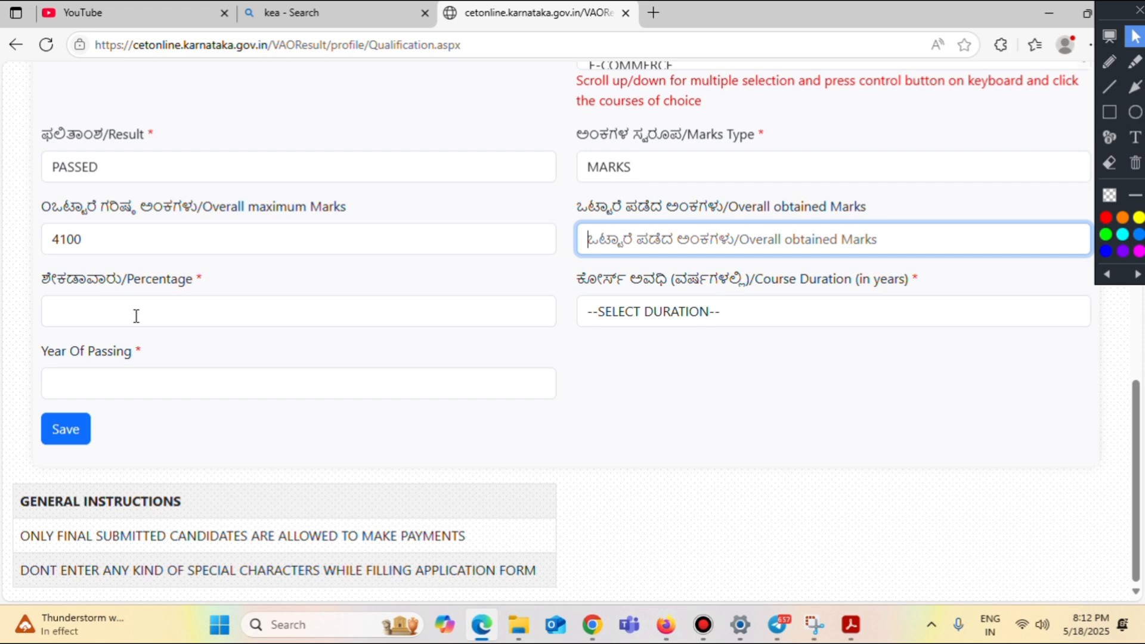
pyautogui.click(352, 279)
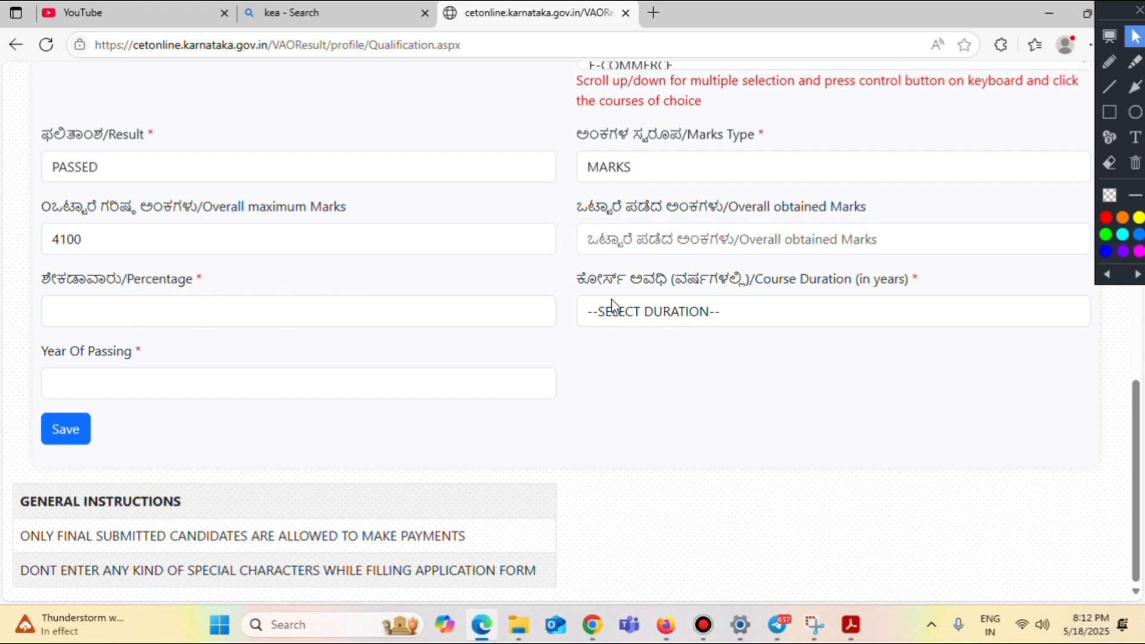
pyautogui.click(695, 315)
pyautogui.click(647, 417)
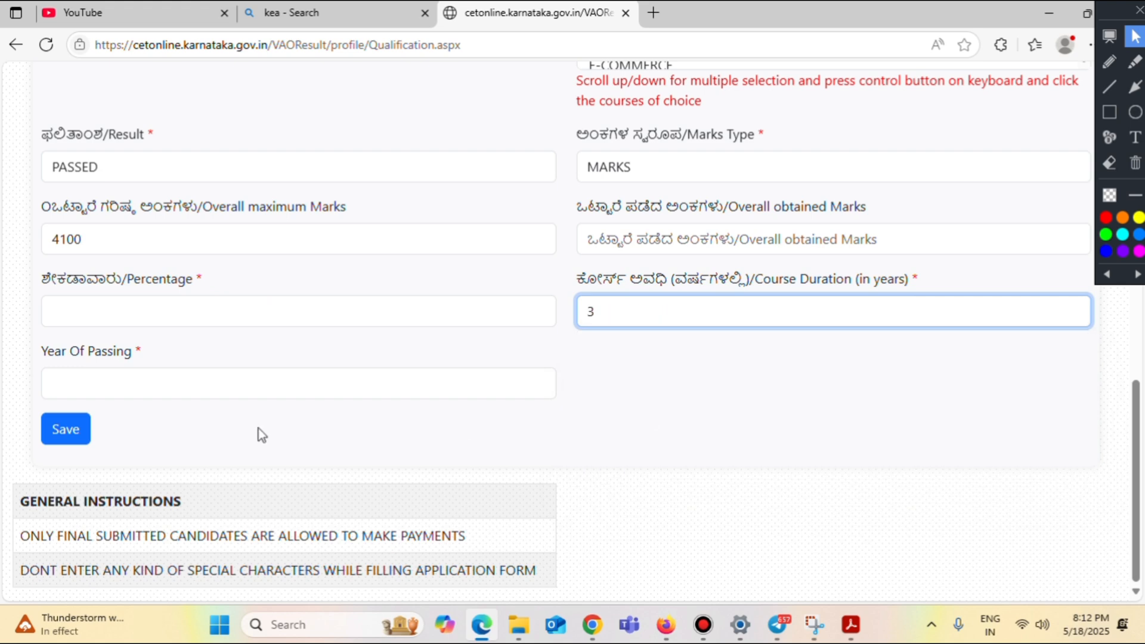
# Enter 2014 as the year of passing, and save the qualification to proceed to the additional claim details
pyautogui.click(156, 385)
pyautogui.write('2014')
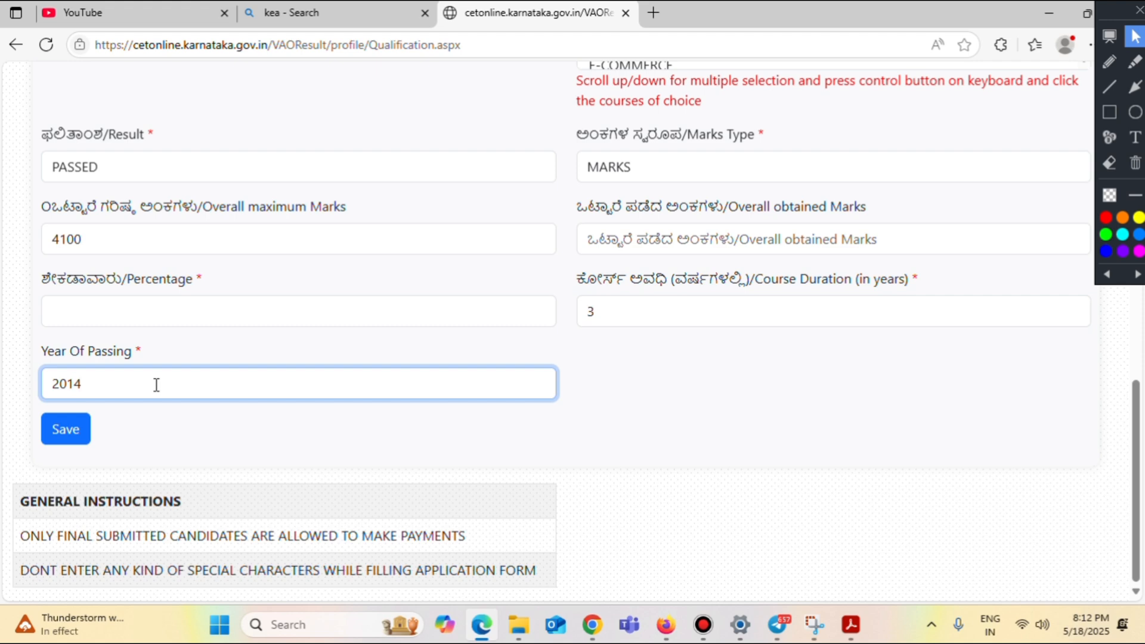
pyautogui.click(66, 428)
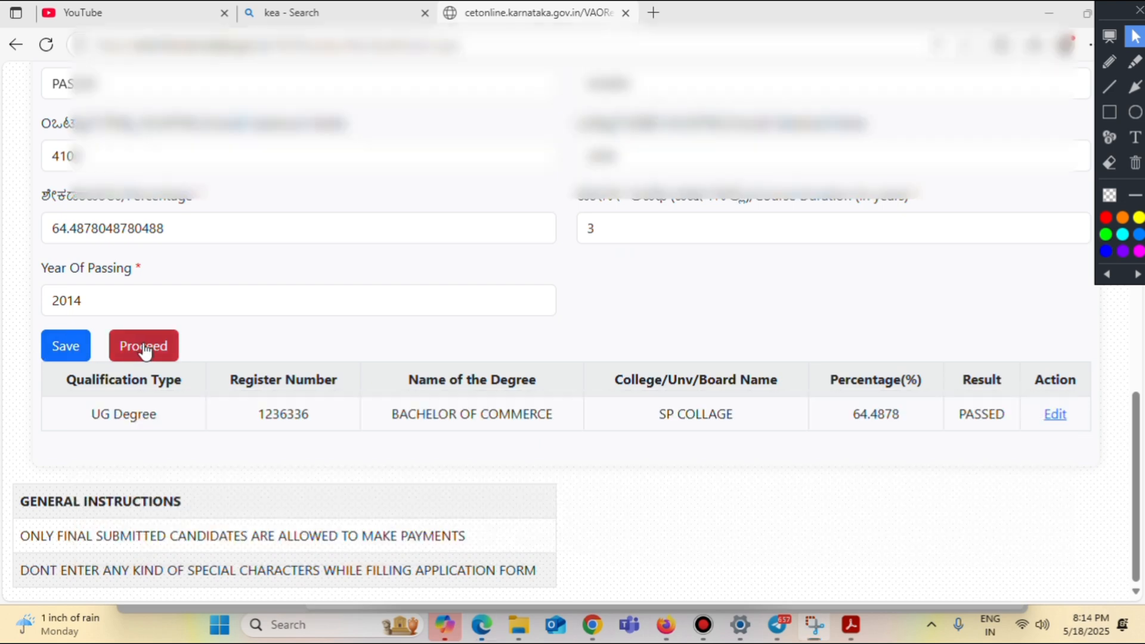
pyautogui.click(142, 344)
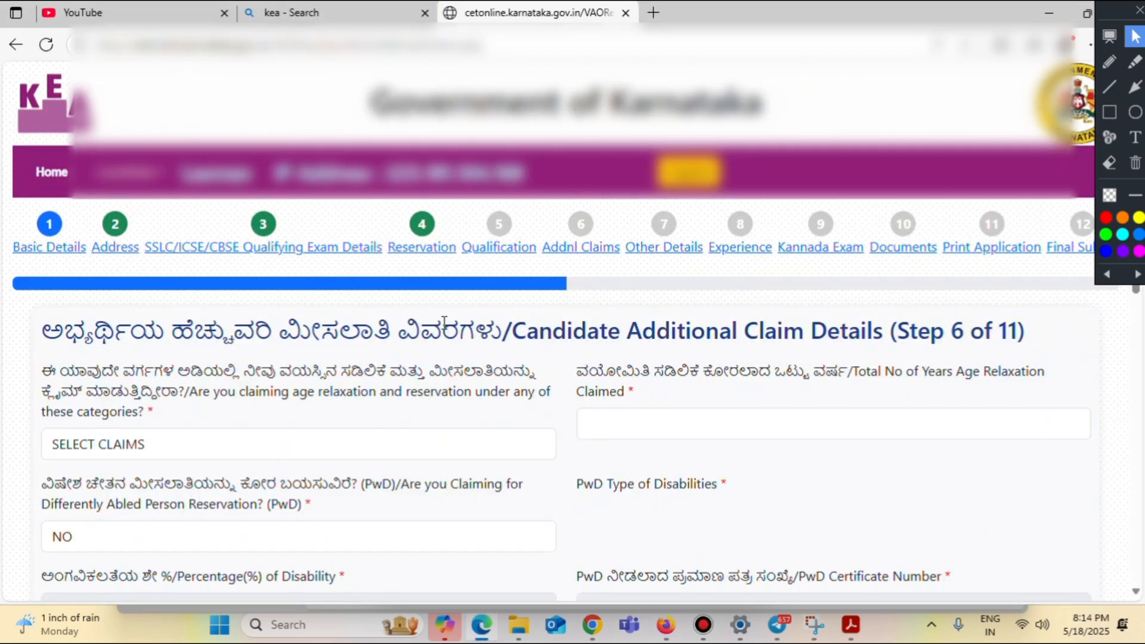
# Answer NONE to claiming age relaxation and reservation under the listed categories
pyautogui.scroll(-1, 444, 322)
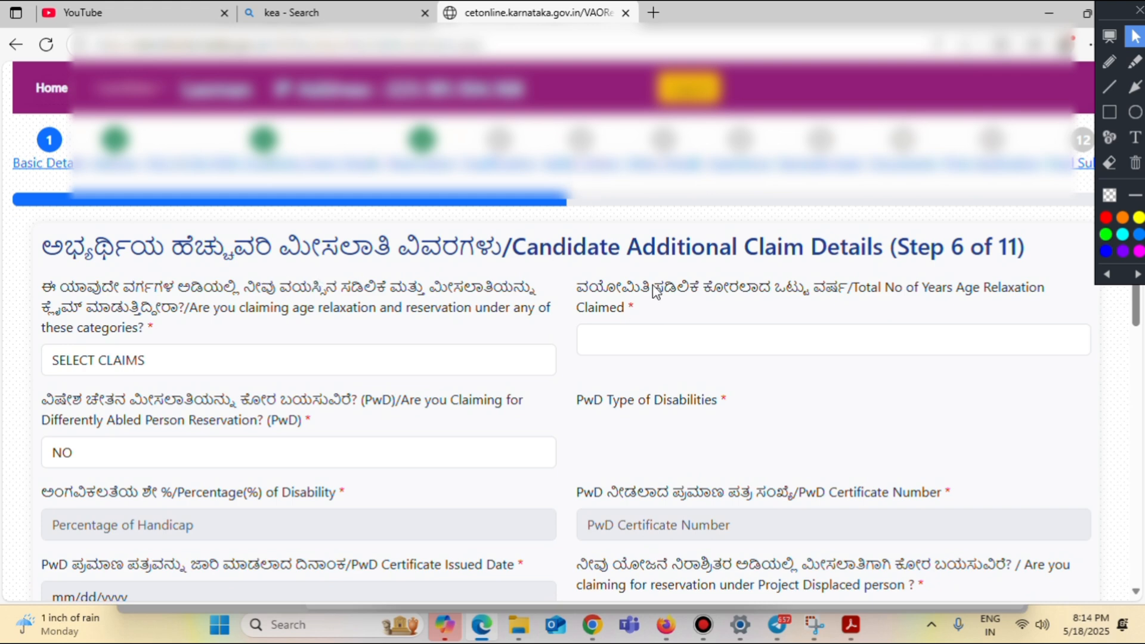
pyautogui.scroll(-1, 524, 308)
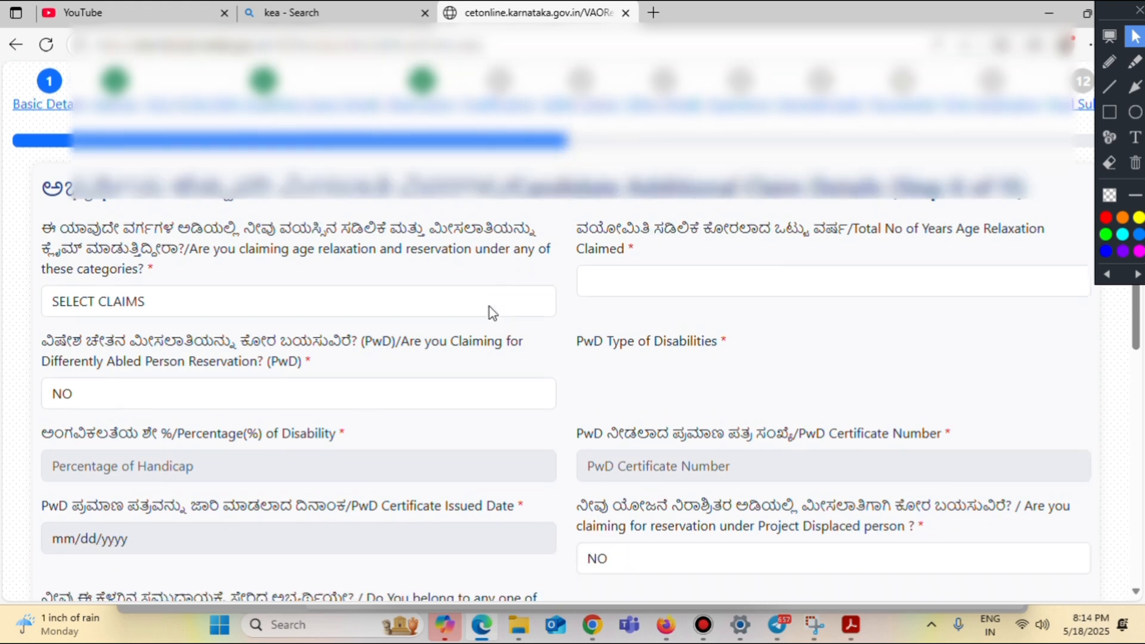
pyautogui.scroll(-1, 206, 281)
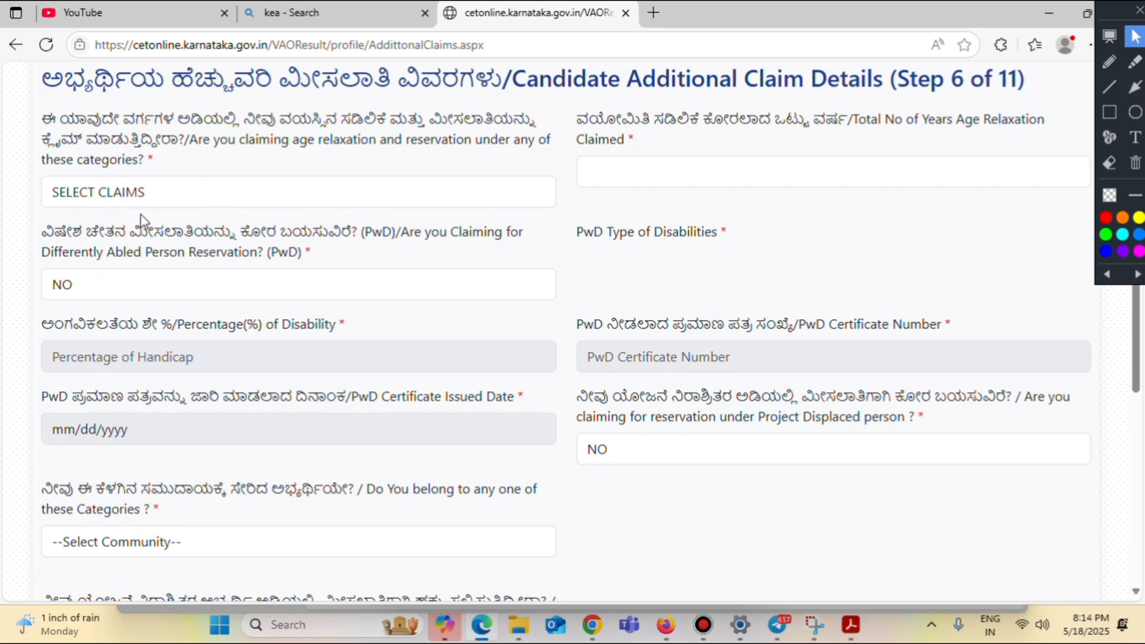
pyautogui.click(139, 206)
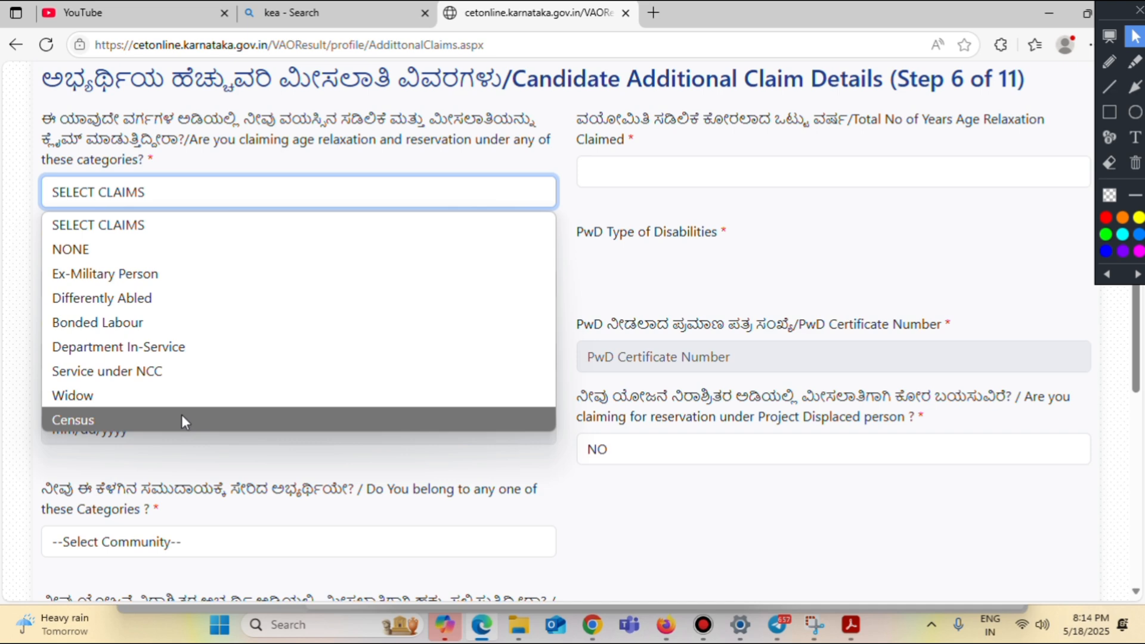
pyautogui.click(200, 249)
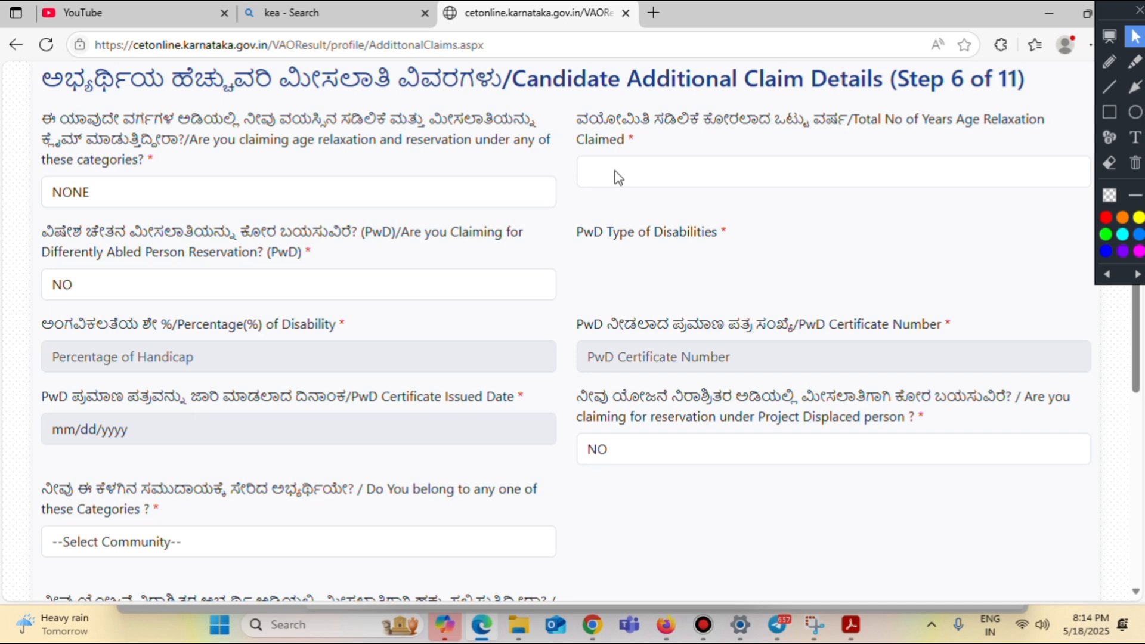
# Check the options offered for the total years of age relaxation and for the differently abled person reservation
pyautogui.click(646, 175)
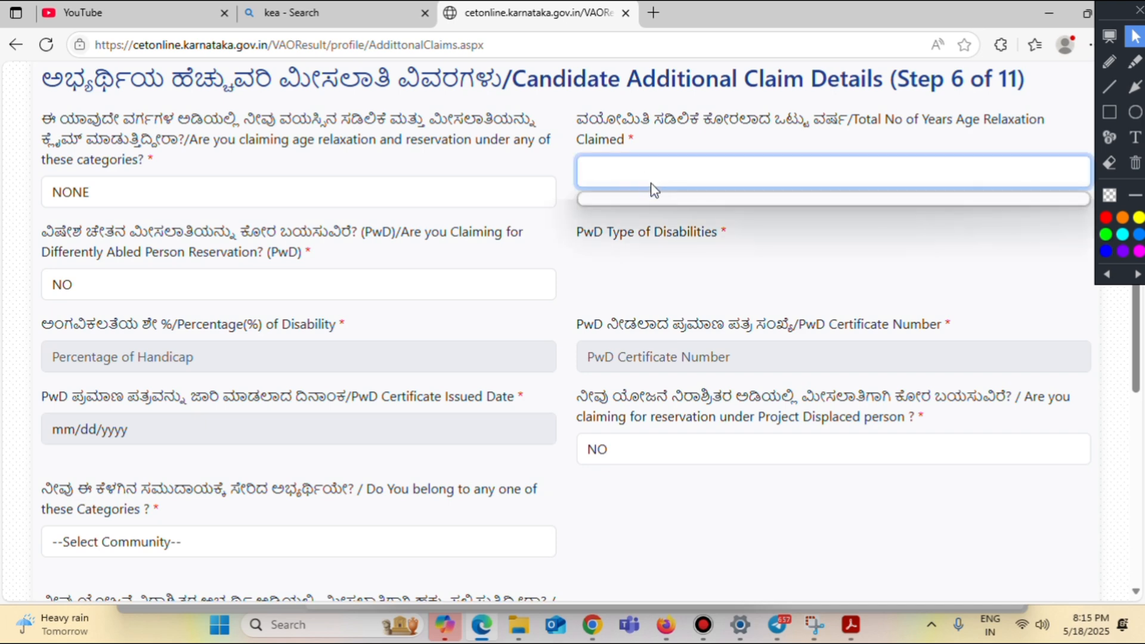
pyautogui.click(582, 213)
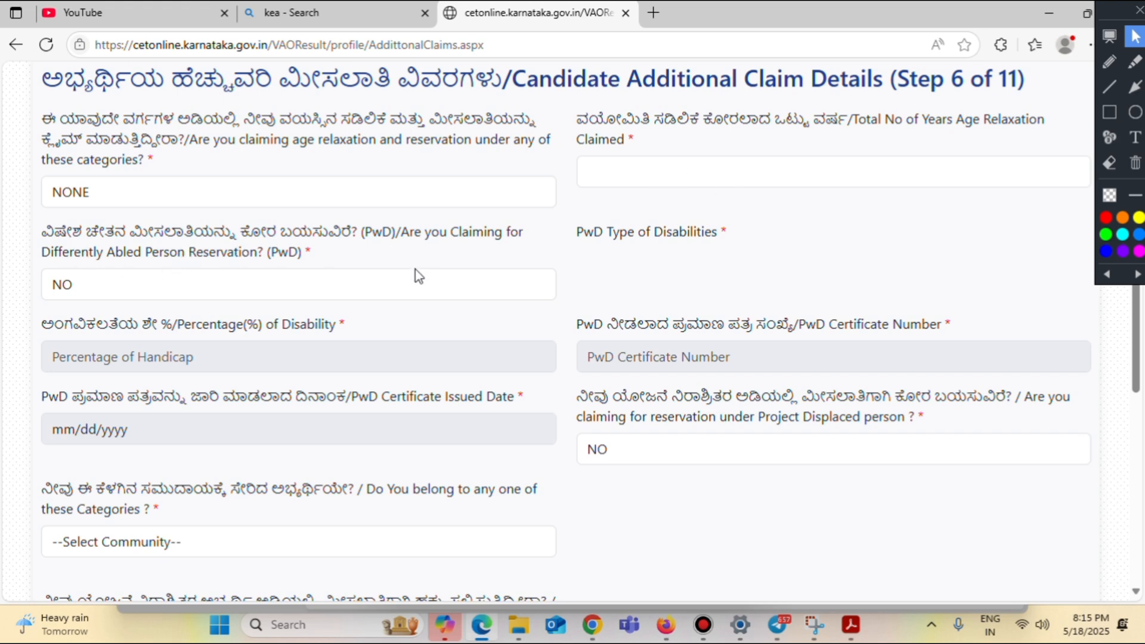
pyautogui.click(132, 285)
pyautogui.click(136, 292)
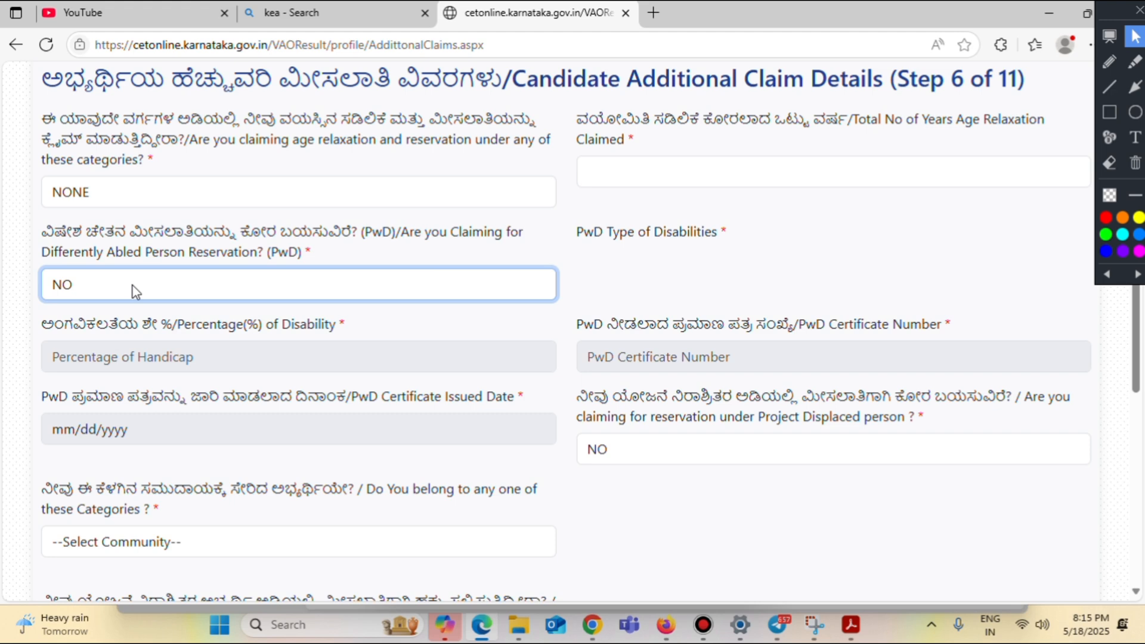
# Set the community category question to NOT Applicable and review the residential school/hostel section
pyautogui.scroll(-3, 551, 258)
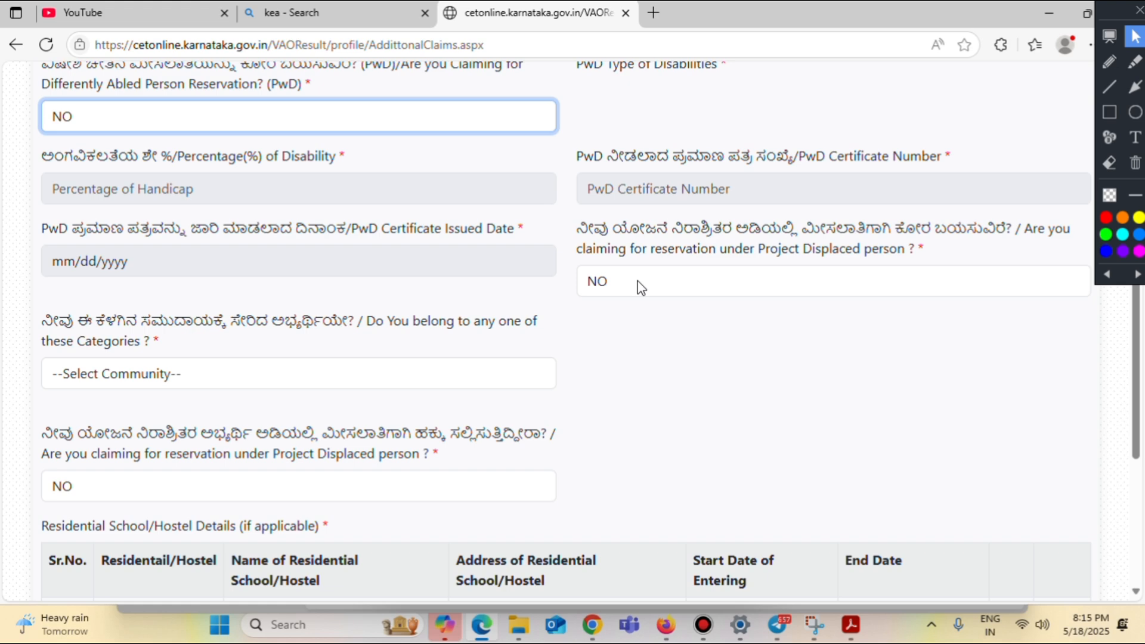
pyautogui.scroll(-3, 648, 285)
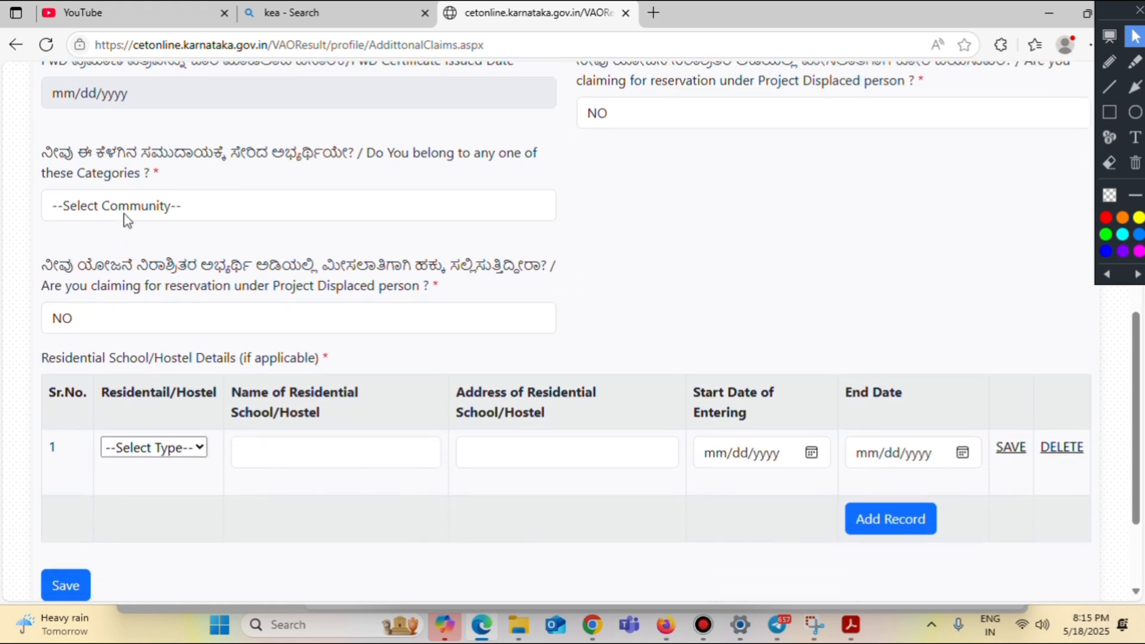
pyautogui.click(183, 212)
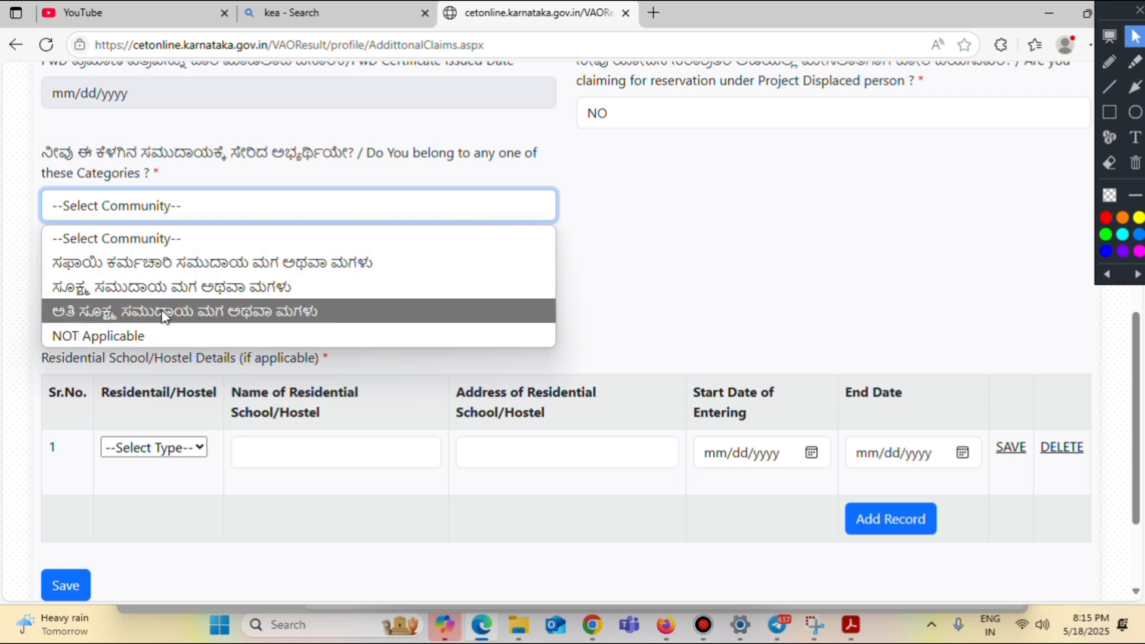
pyautogui.click(108, 336)
pyautogui.scroll(-1, 690, 230)
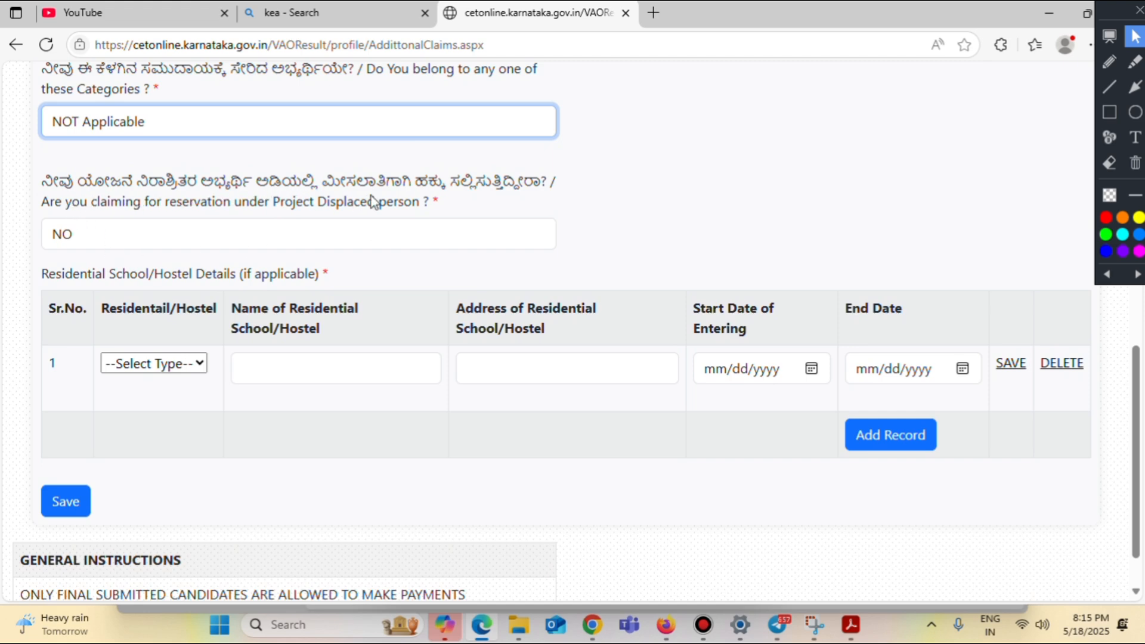
pyautogui.scroll(-1, 143, 242)
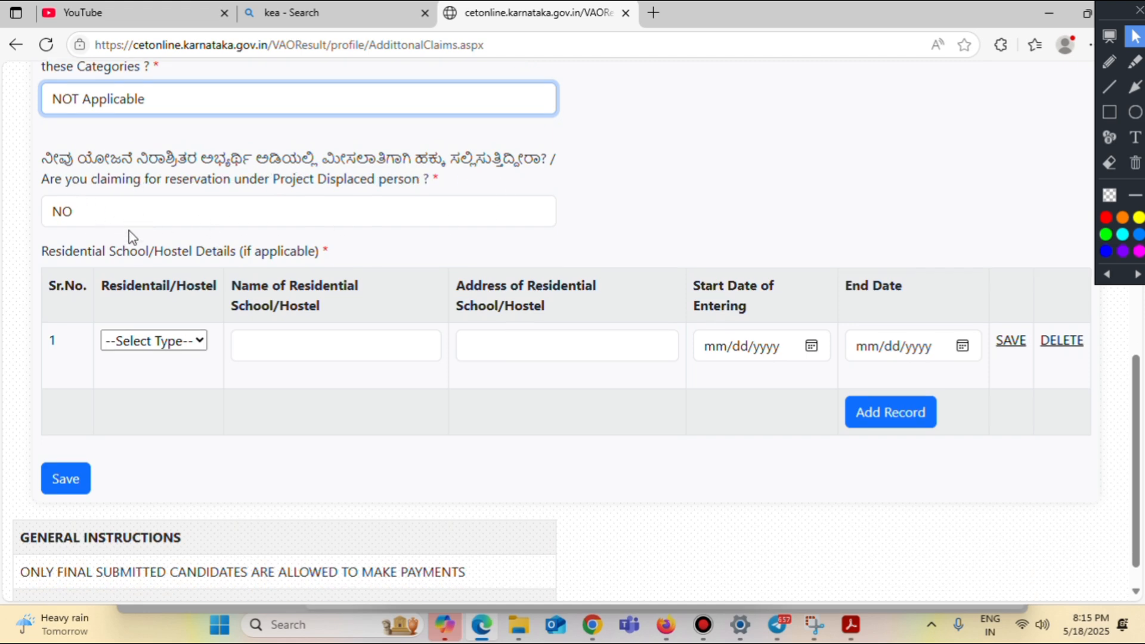
# Check the displaced person answer and the types offered for the residential school/hostel record, leaving the record empty
pyautogui.scroll(4, 467, 199)
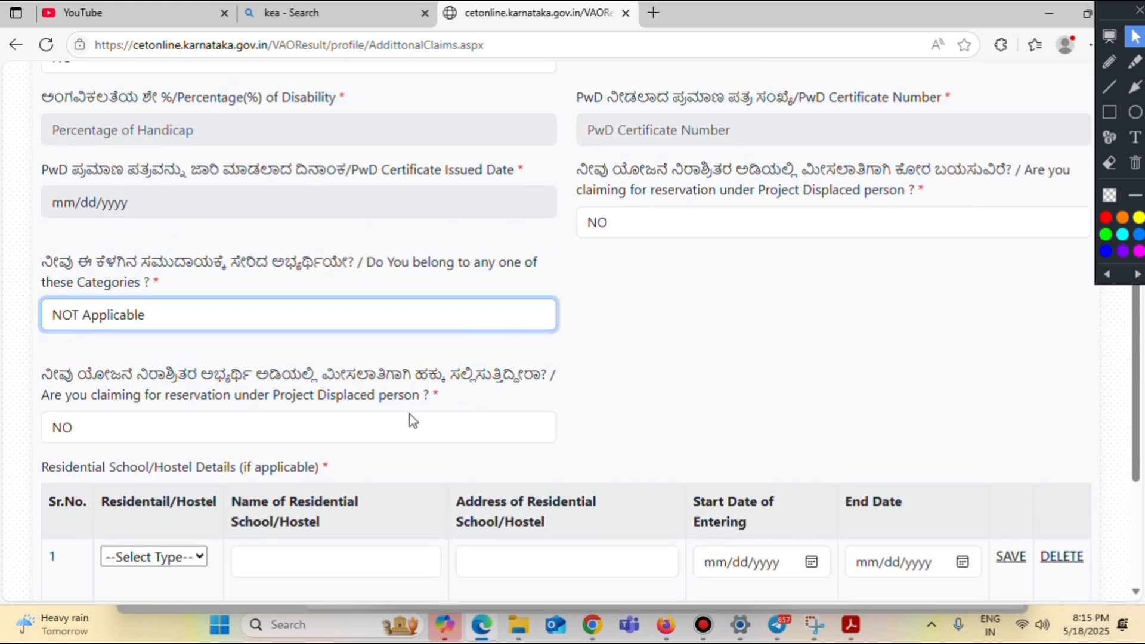
pyautogui.scroll(-1, 413, 415)
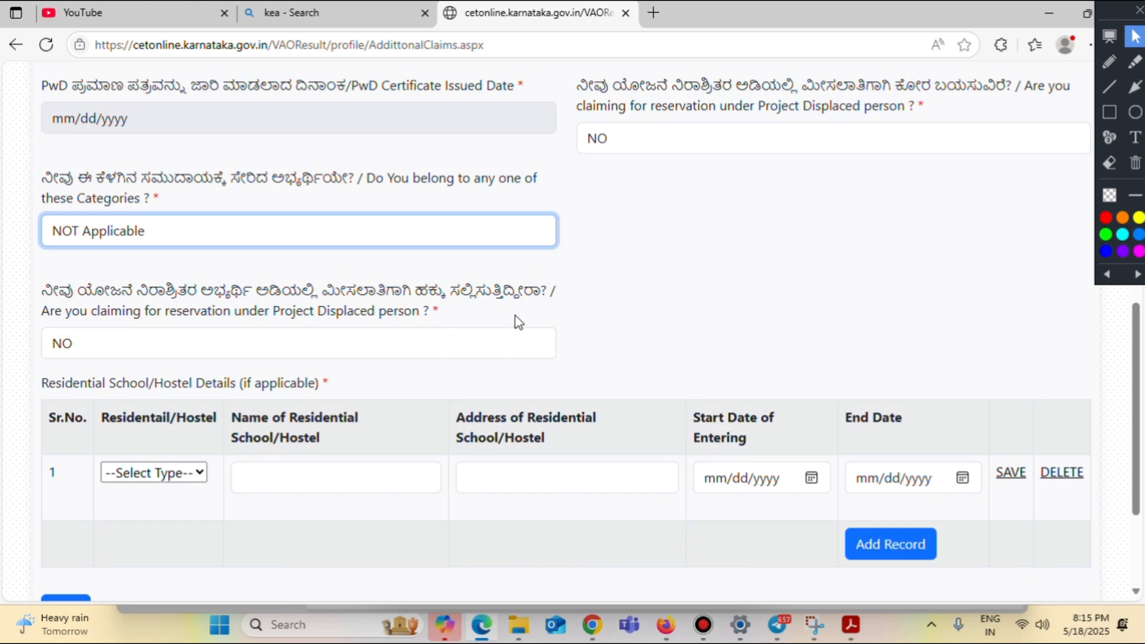
pyautogui.scroll(-1, 212, 356)
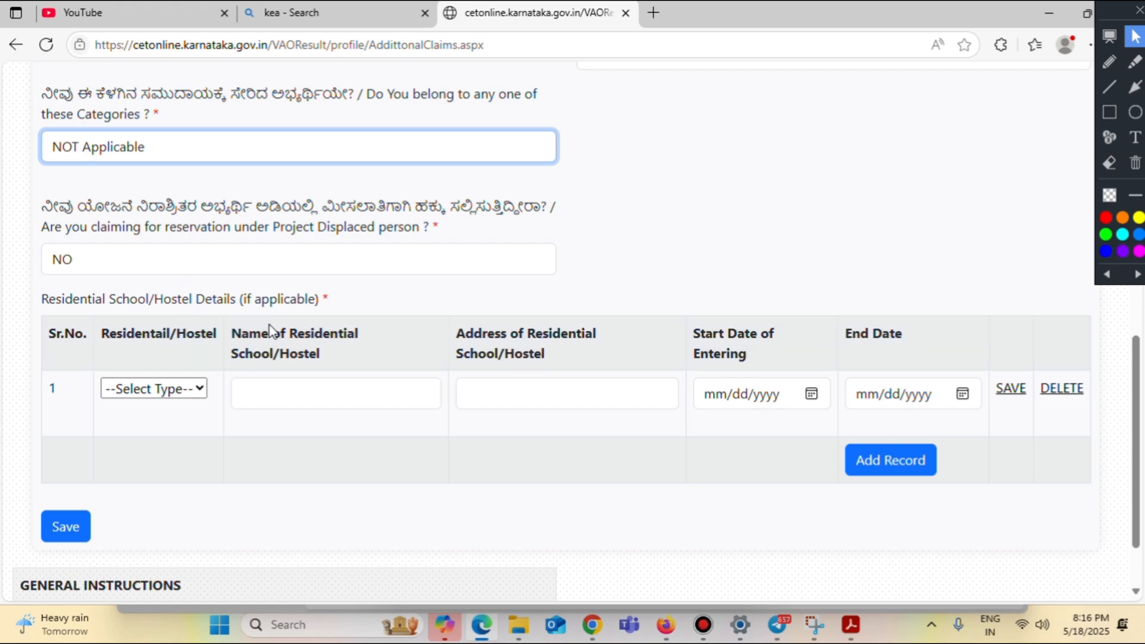
pyautogui.click(156, 389)
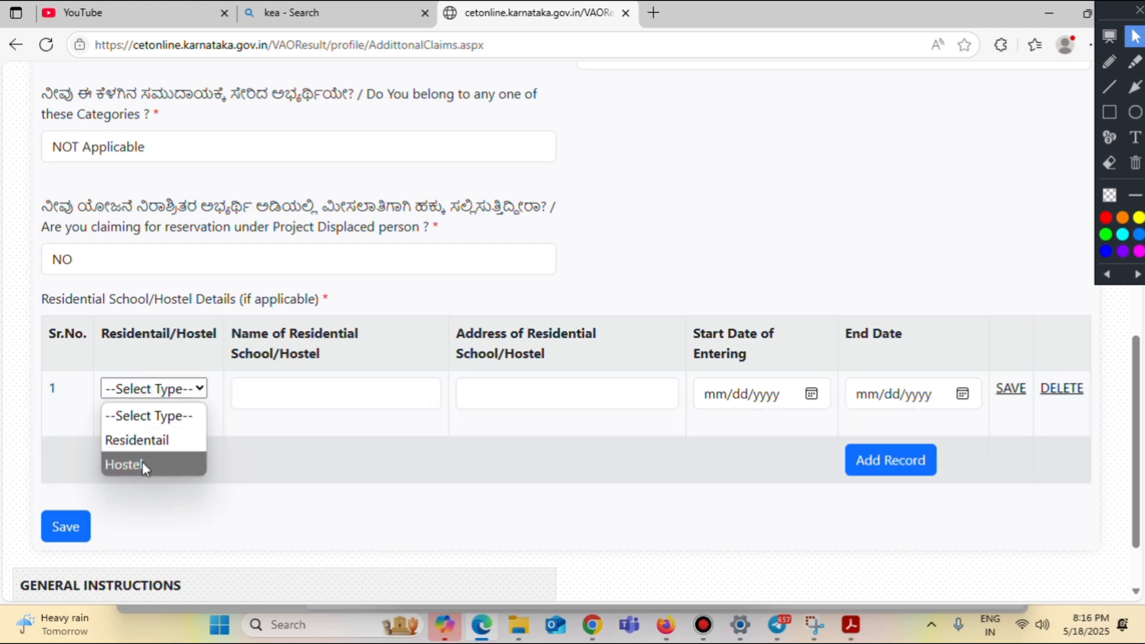
pyautogui.click(287, 449)
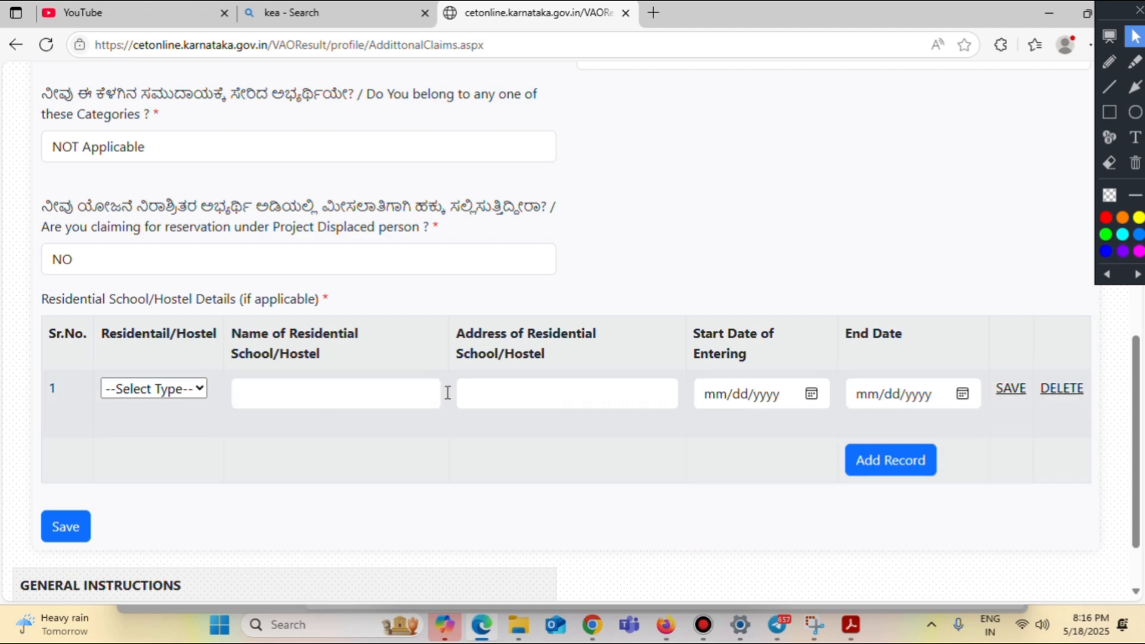
# Save the additional claims and proceed to the candidate's other details
pyautogui.scroll(-1, 447, 393)
pyautogui.click(62, 442)
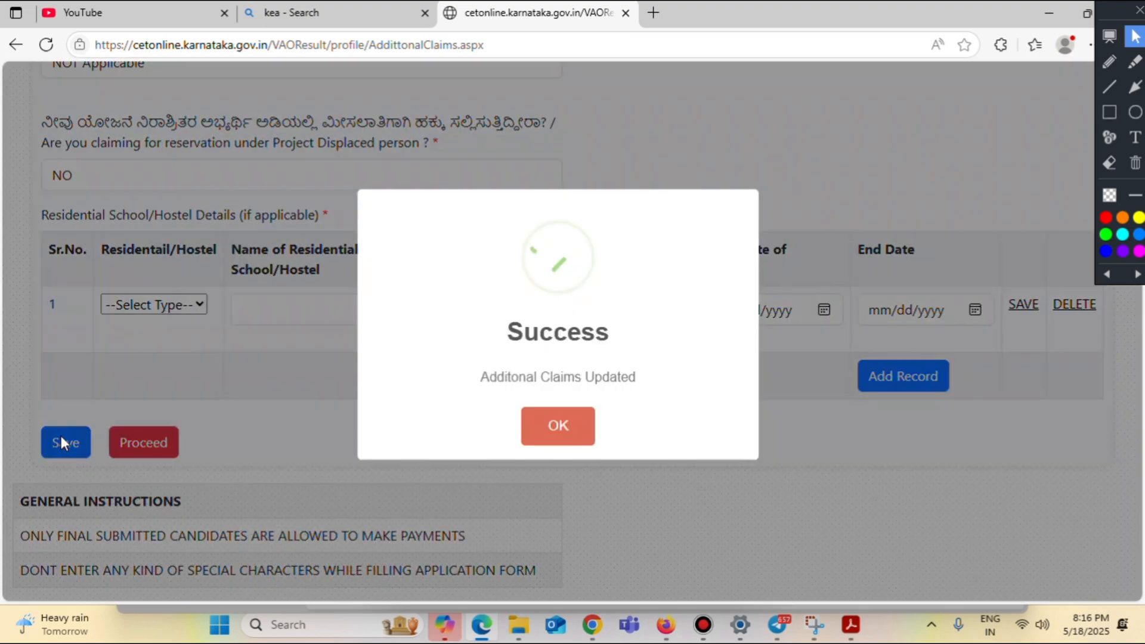
pyautogui.click(570, 438)
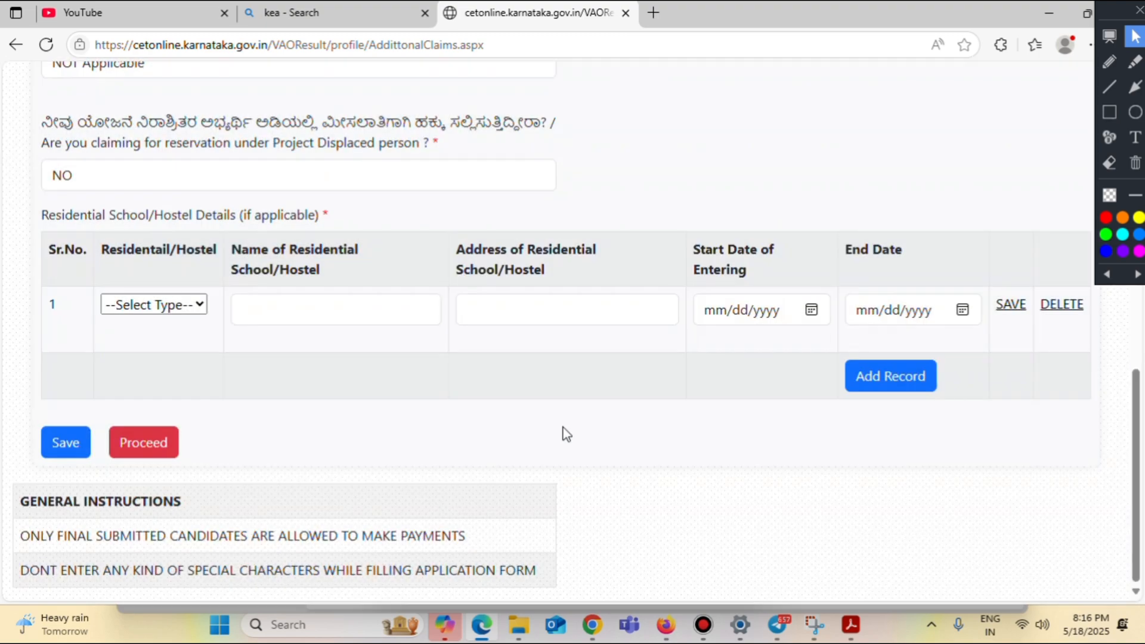
pyautogui.click(144, 442)
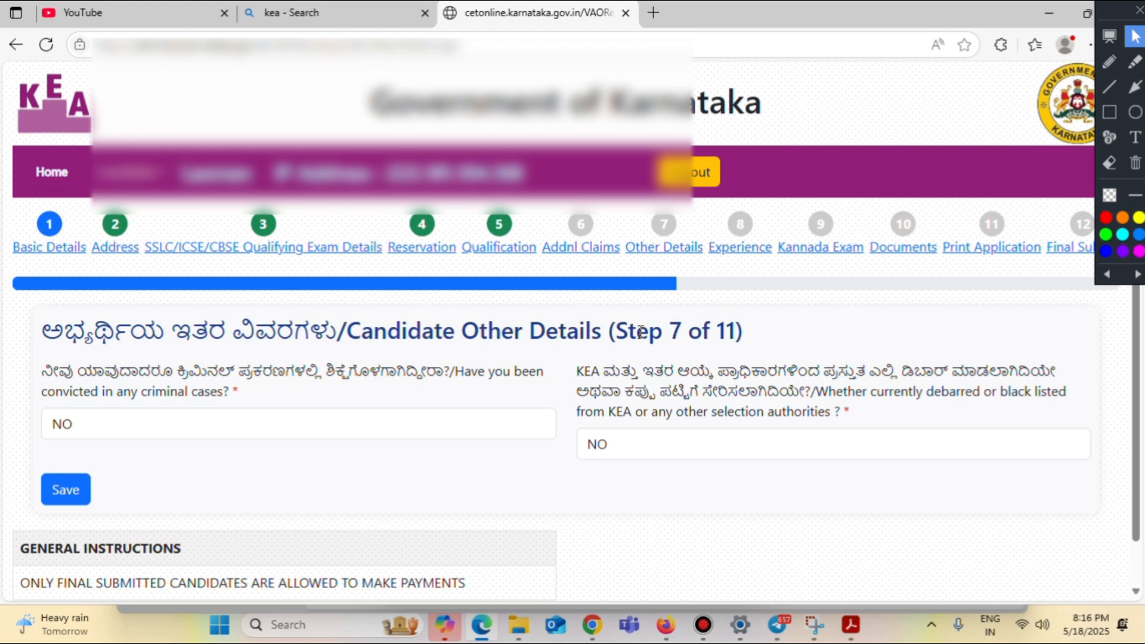
# Answer NO to having been convicted in any criminal cases
pyautogui.moveTo(608, 331); pyautogui.dragTo(777, 339)
pyautogui.click(777, 340)
pyautogui.scroll(-1, 620, 350)
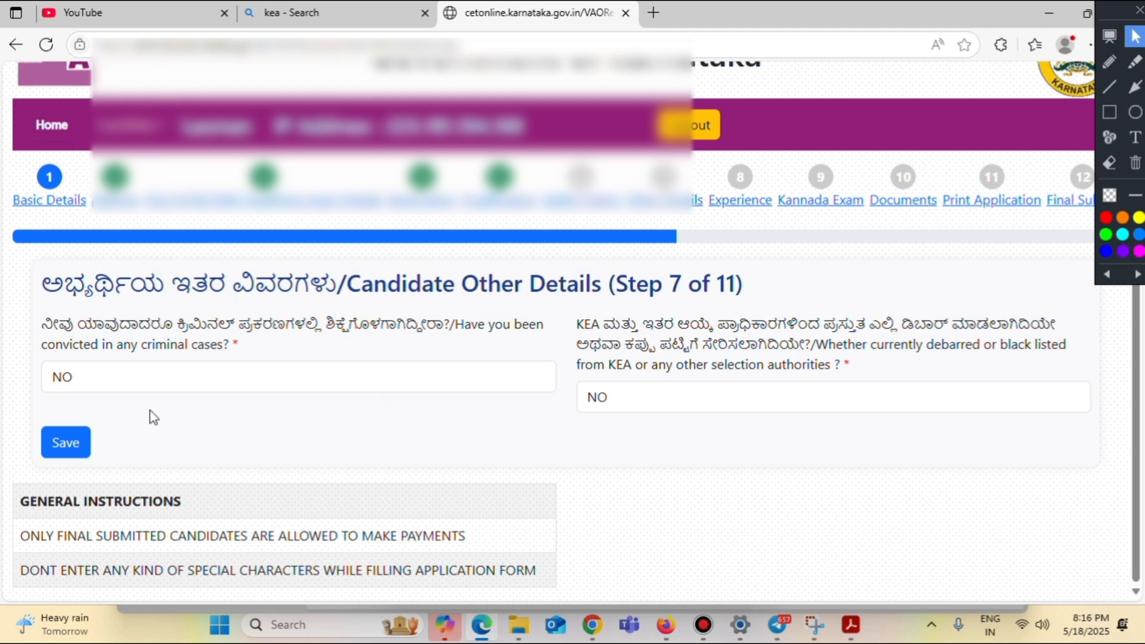
pyautogui.click(266, 377)
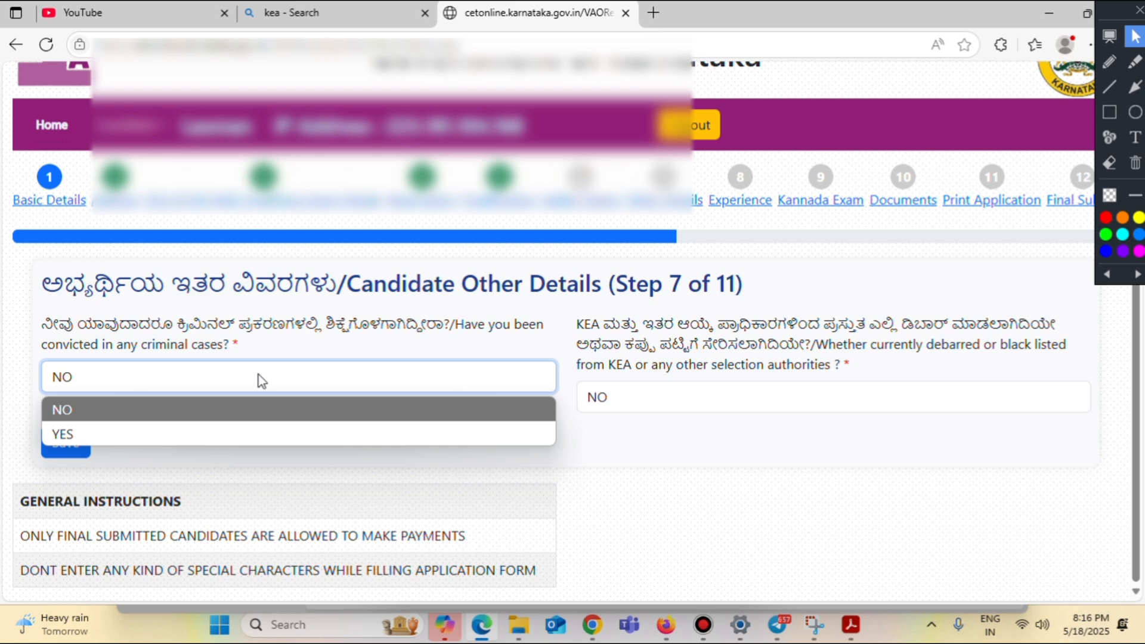
pyautogui.click(203, 409)
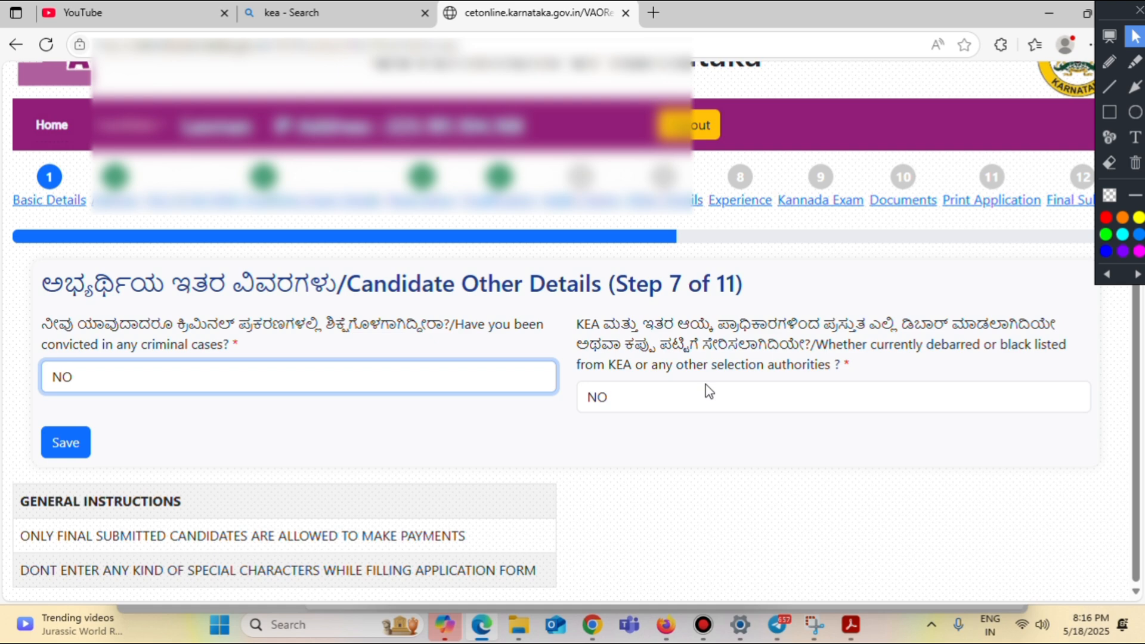
# Answer NO to being debarred or blacklisted by selection authorities, and save the other details to proceed to the experience details
pyautogui.click(656, 398)
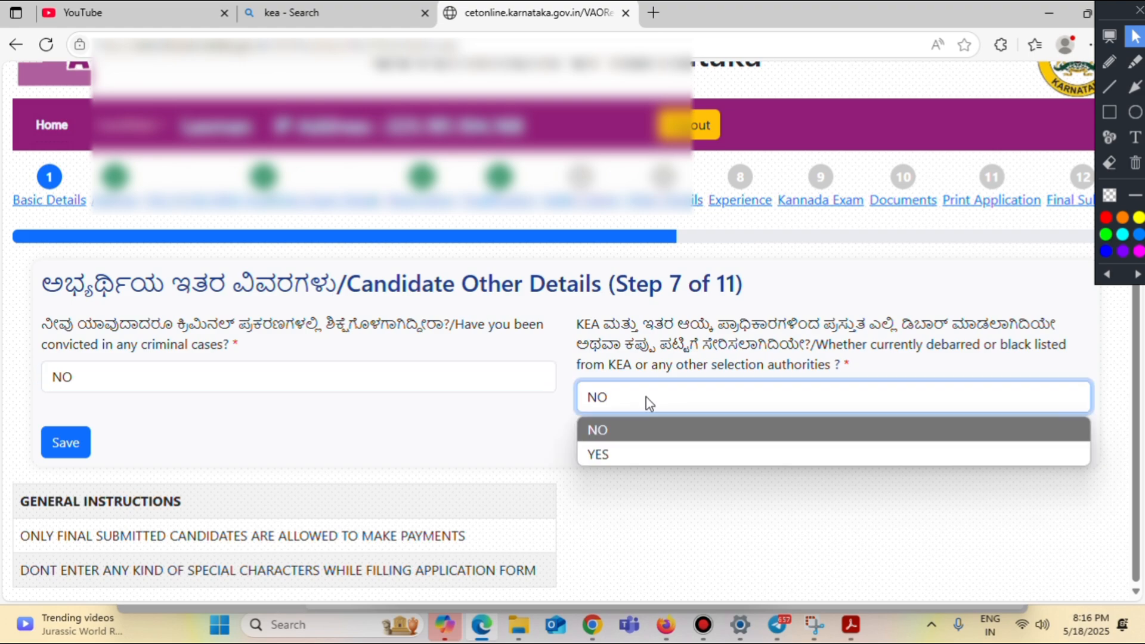
pyautogui.click(625, 430)
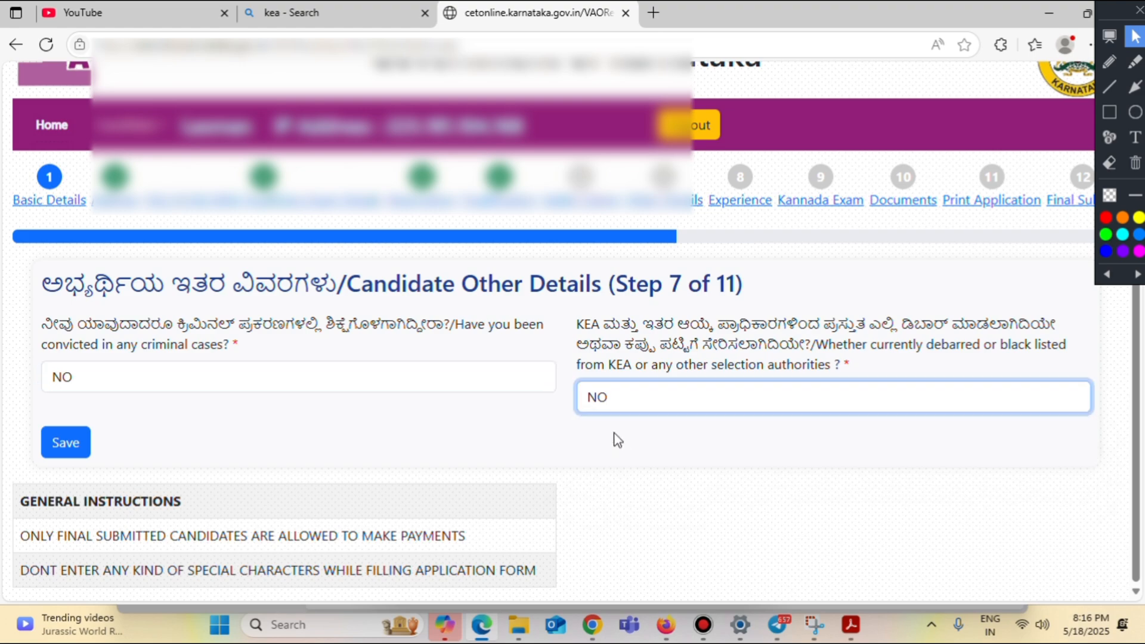
pyautogui.click(67, 441)
pyautogui.click(548, 425)
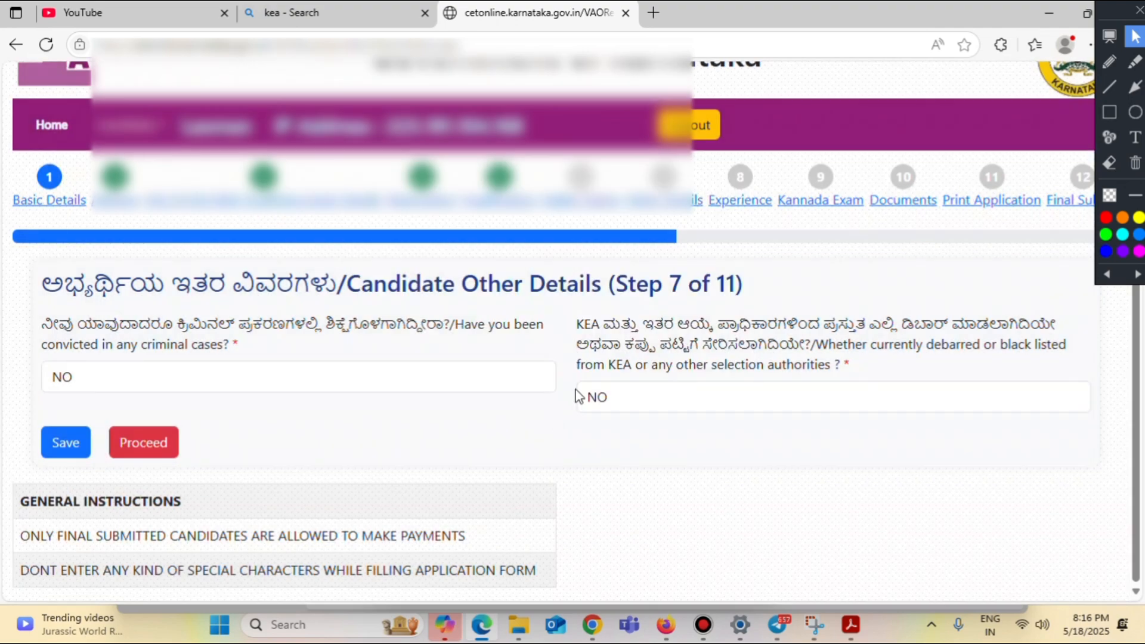
pyautogui.click(142, 439)
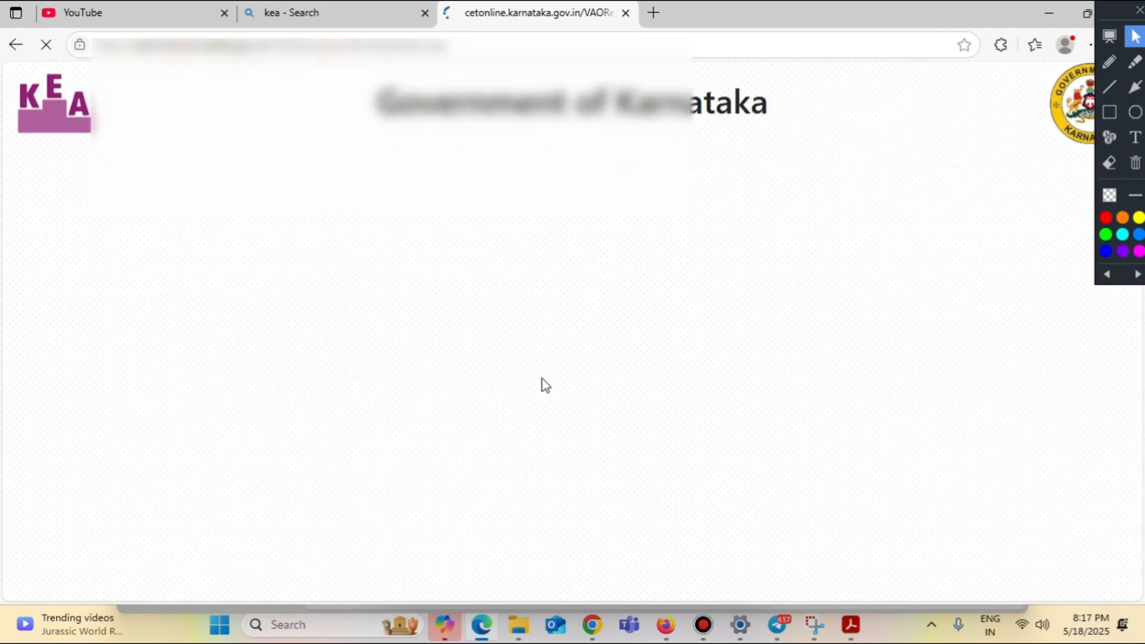
# Set work experience to YES and examine the organisation, experience type, date, job description and designation fields
pyautogui.moveTo(733, 331); pyautogui.dragTo(915, 332)
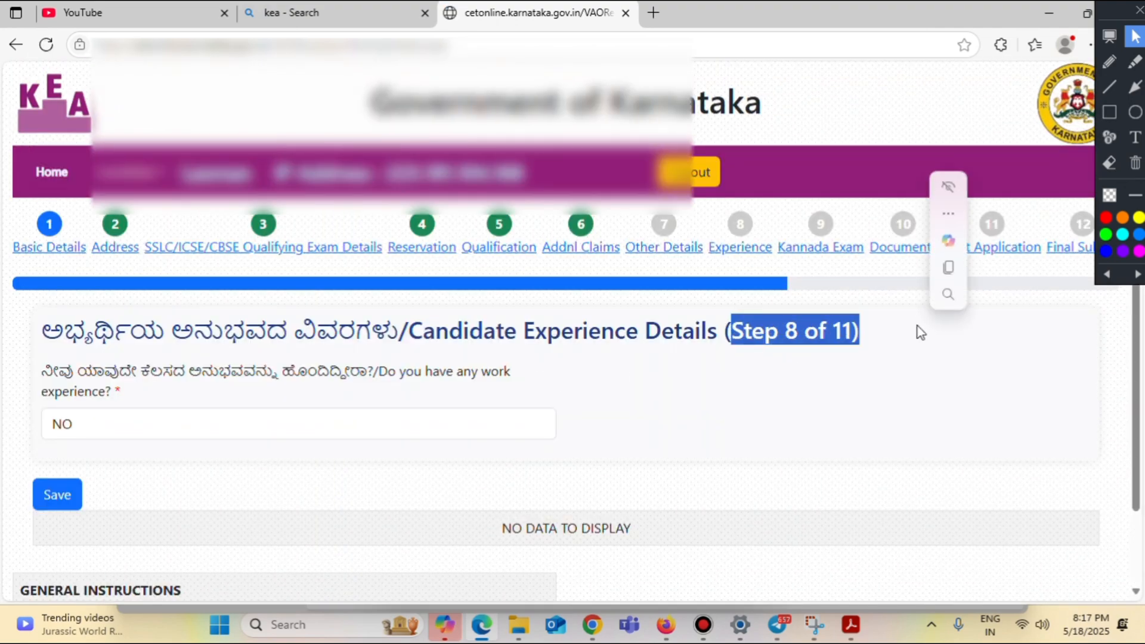
pyautogui.click(599, 422)
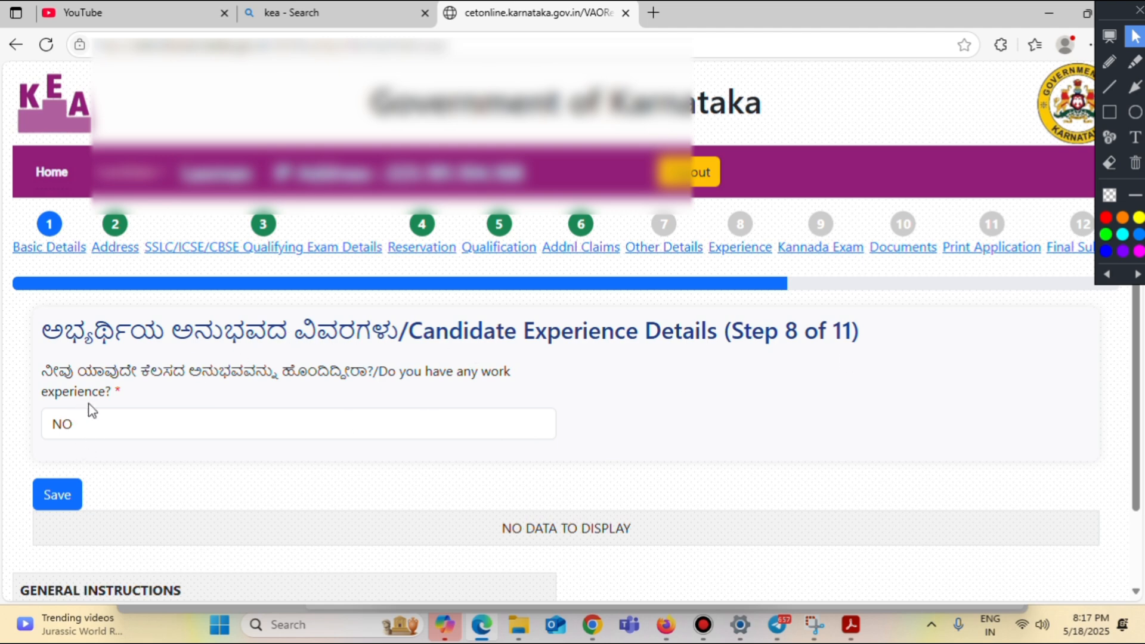
pyautogui.click(341, 422)
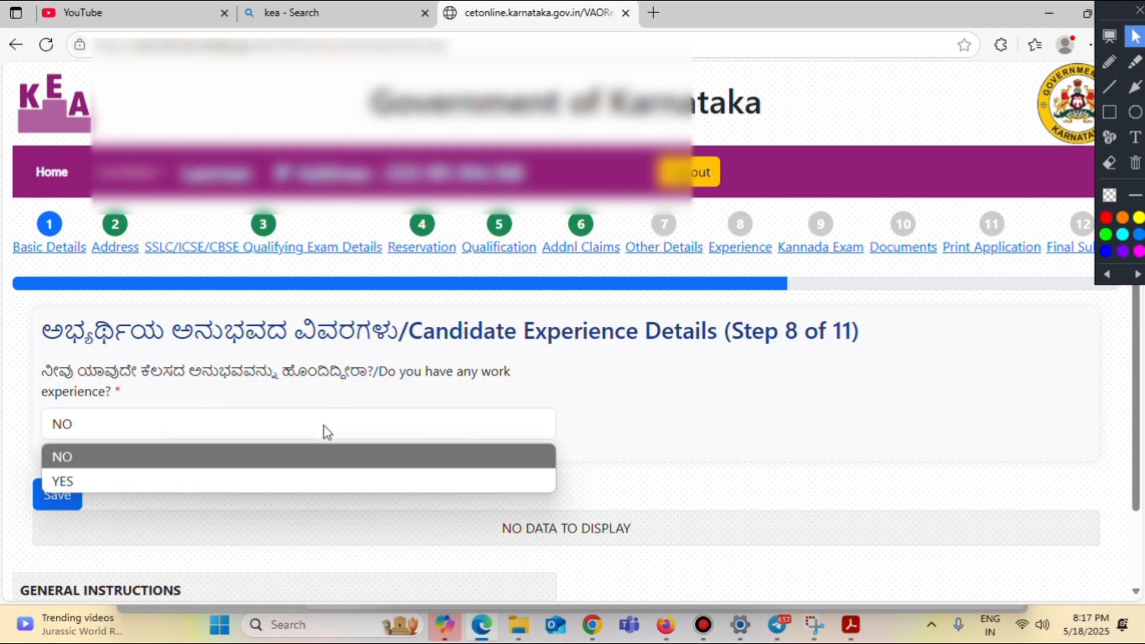
pyautogui.click(74, 477)
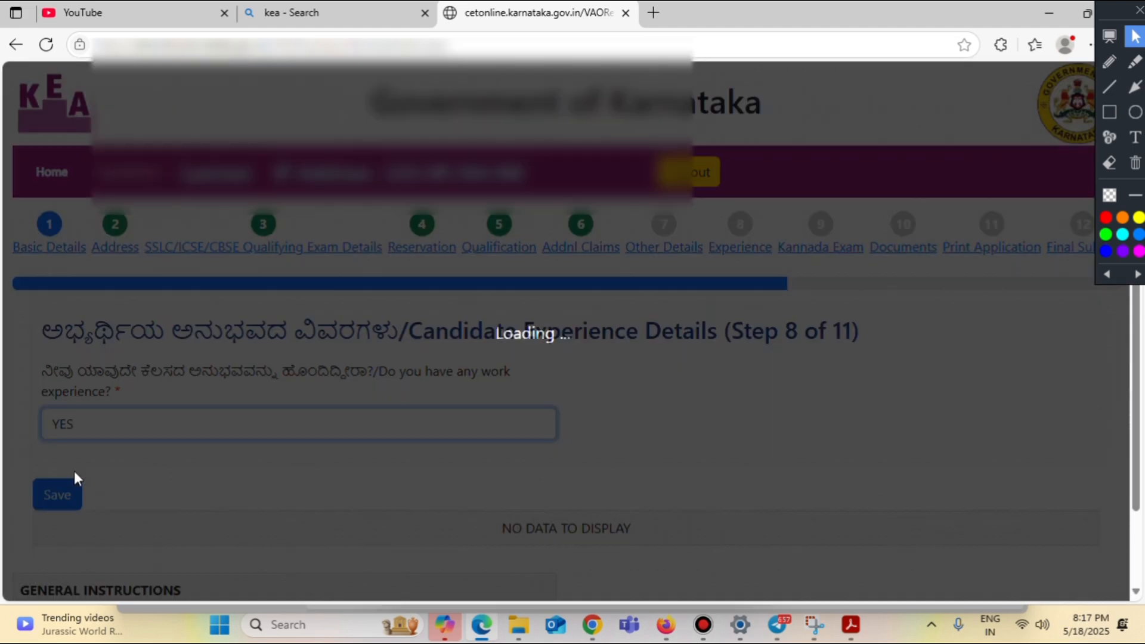
pyautogui.scroll(-1, 284, 442)
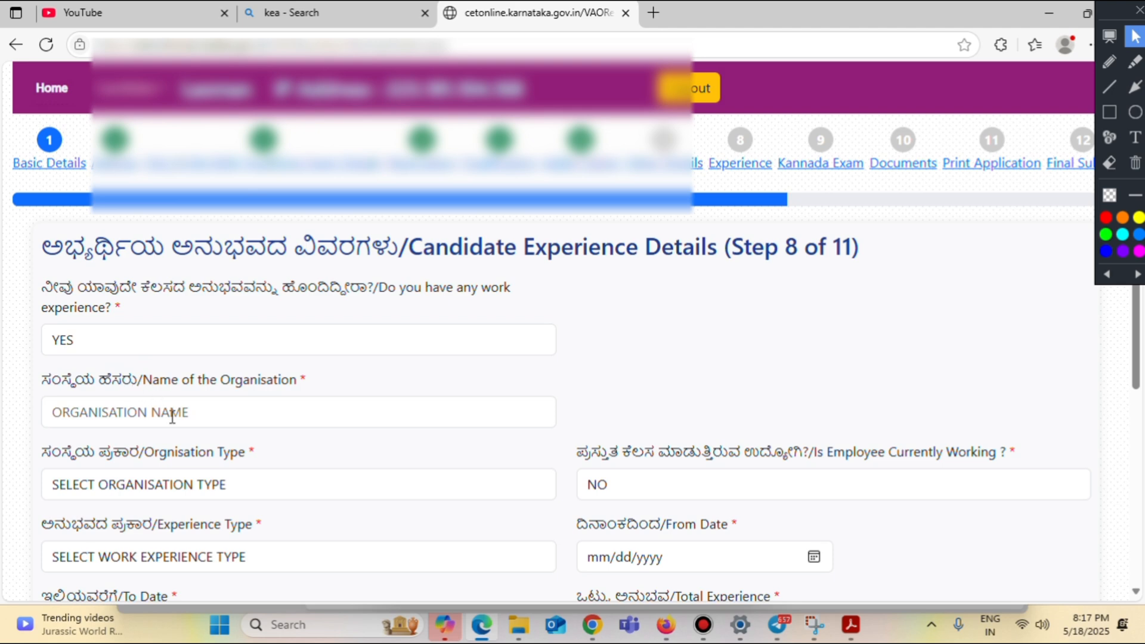
pyautogui.scroll(-1, 424, 463)
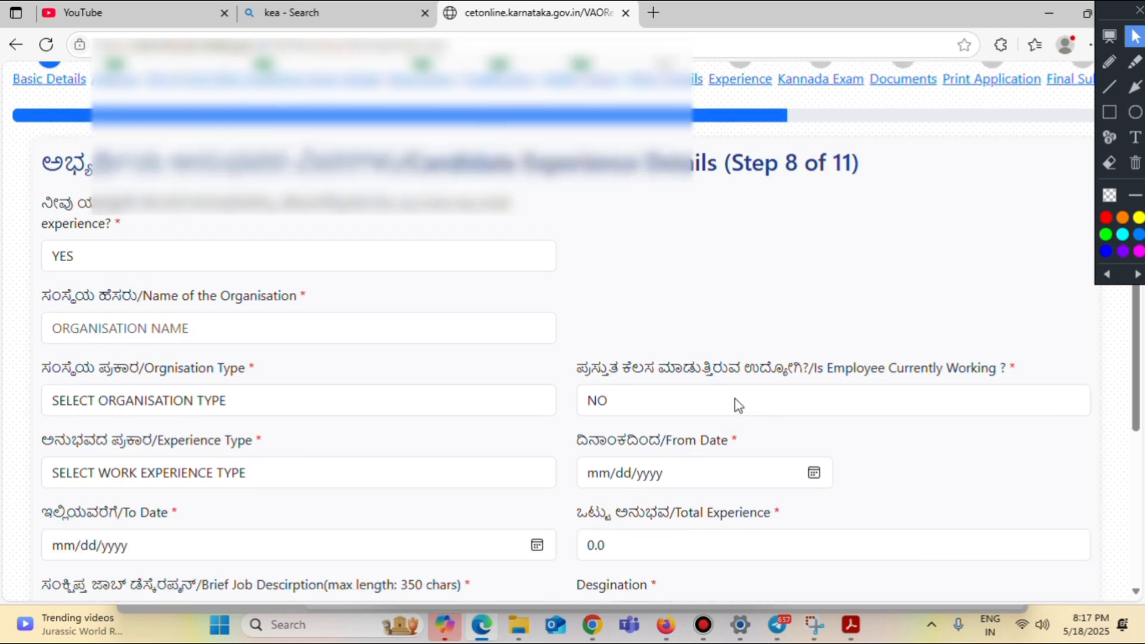
pyautogui.click(712, 410)
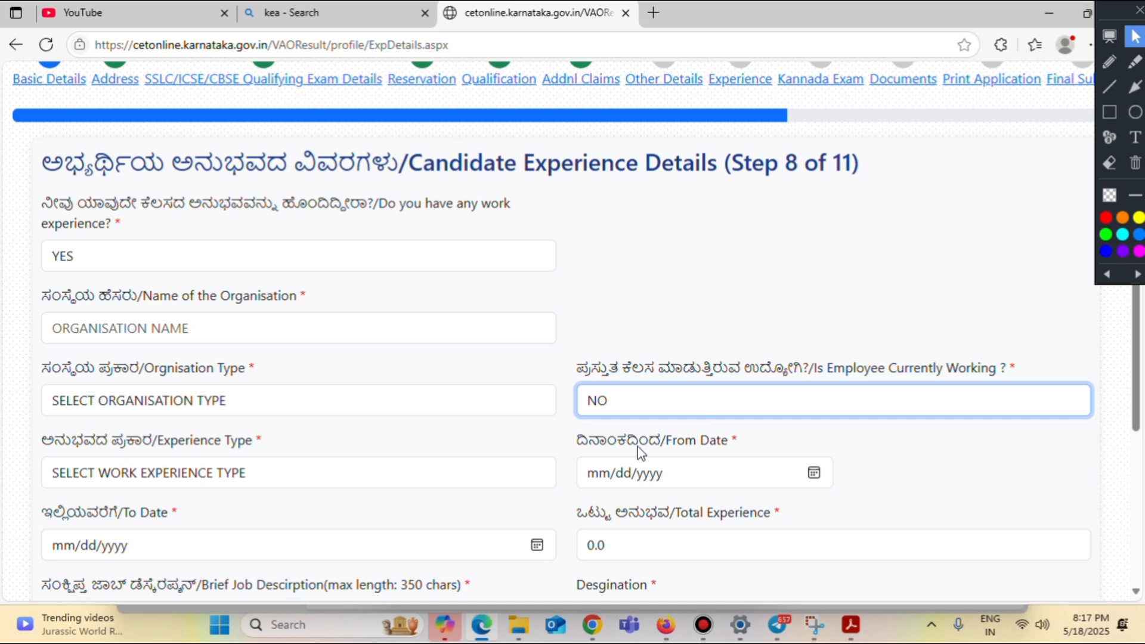
pyautogui.scroll(-1, 229, 478)
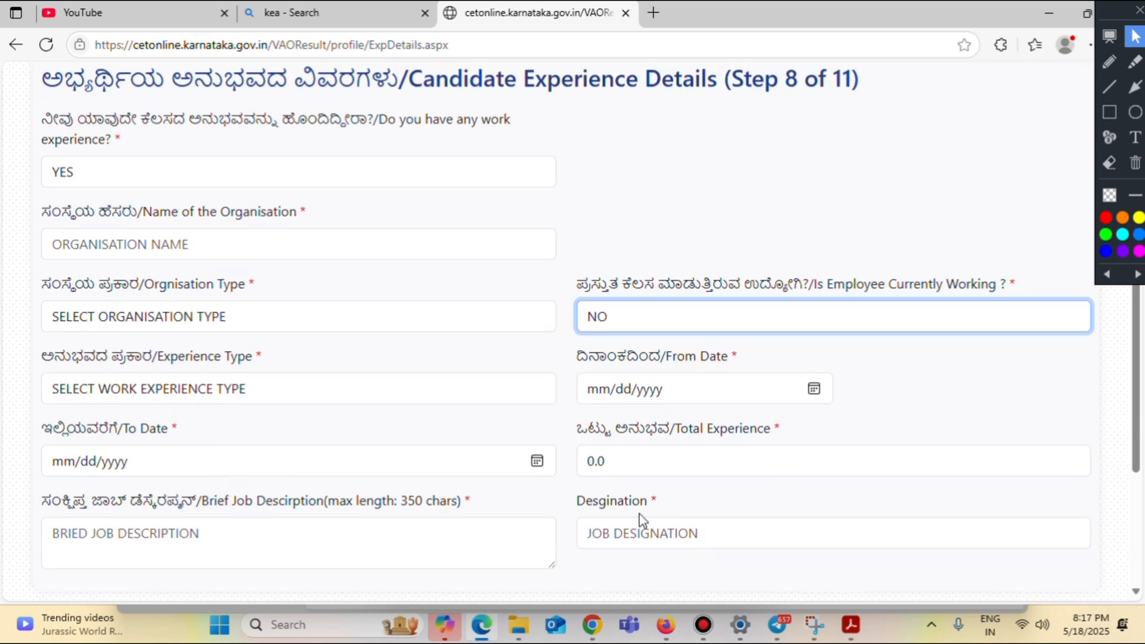
pyautogui.scroll(-1, 644, 521)
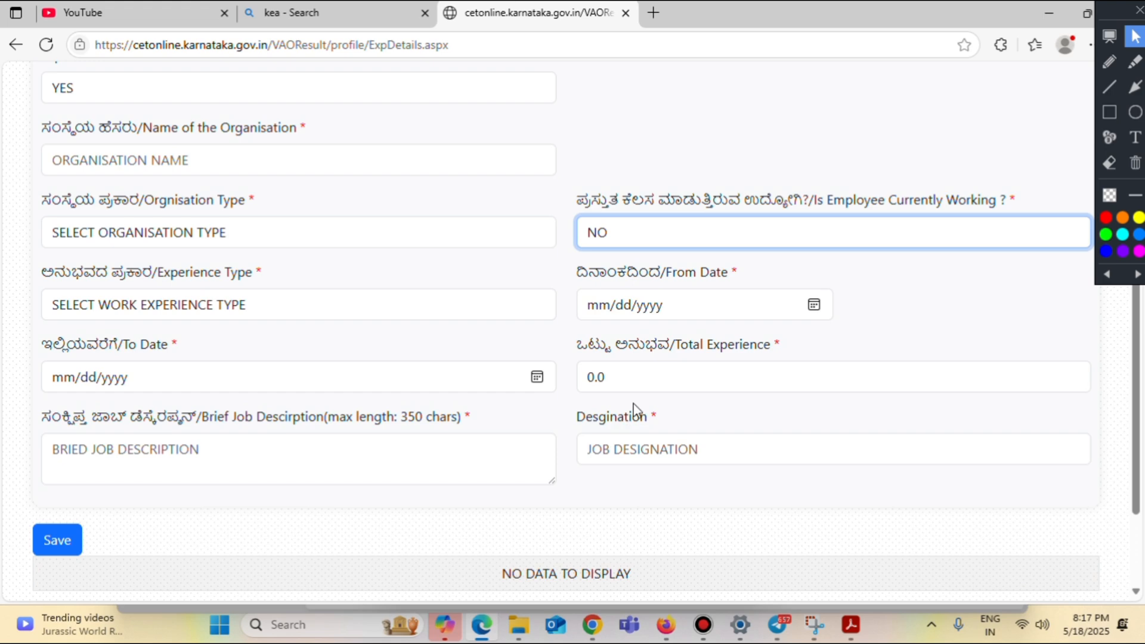
pyautogui.scroll(3, 634, 407)
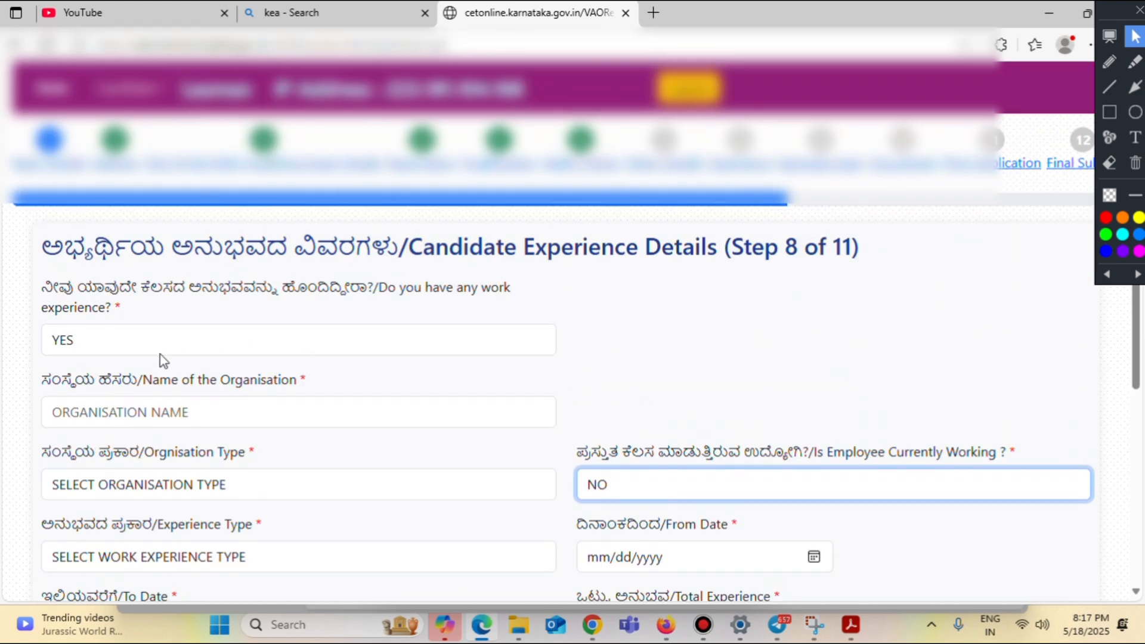
# Set work experience to NO, and save the experience details to proceed to the compulsory Kannada exam details
pyautogui.click(95, 344)
pyautogui.click(80, 372)
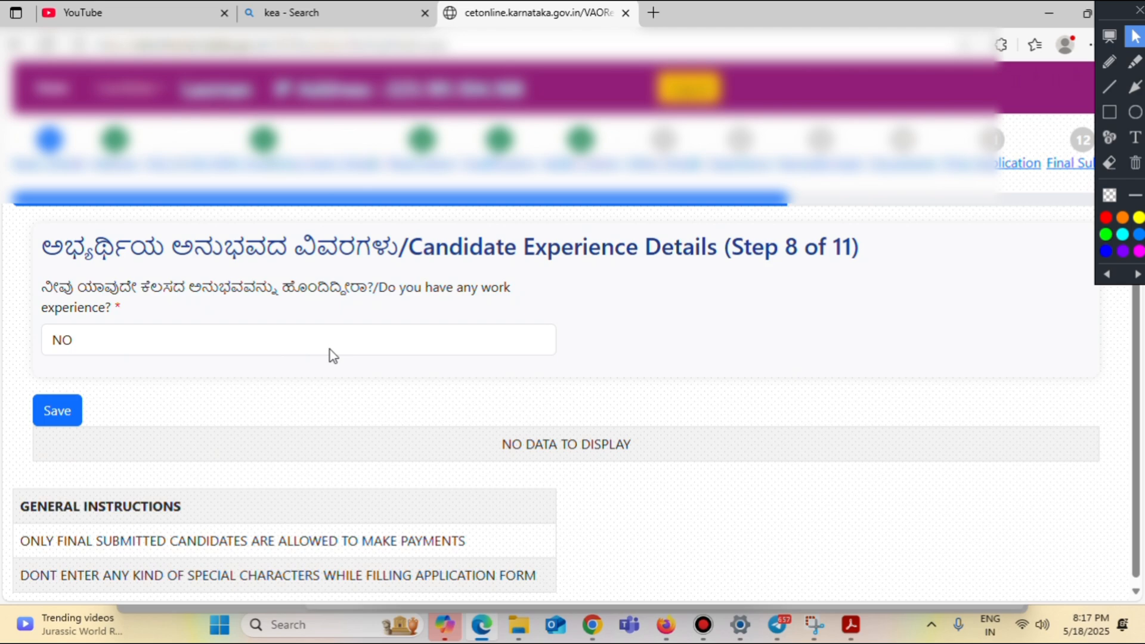
pyautogui.click(56, 409)
pyautogui.click(556, 425)
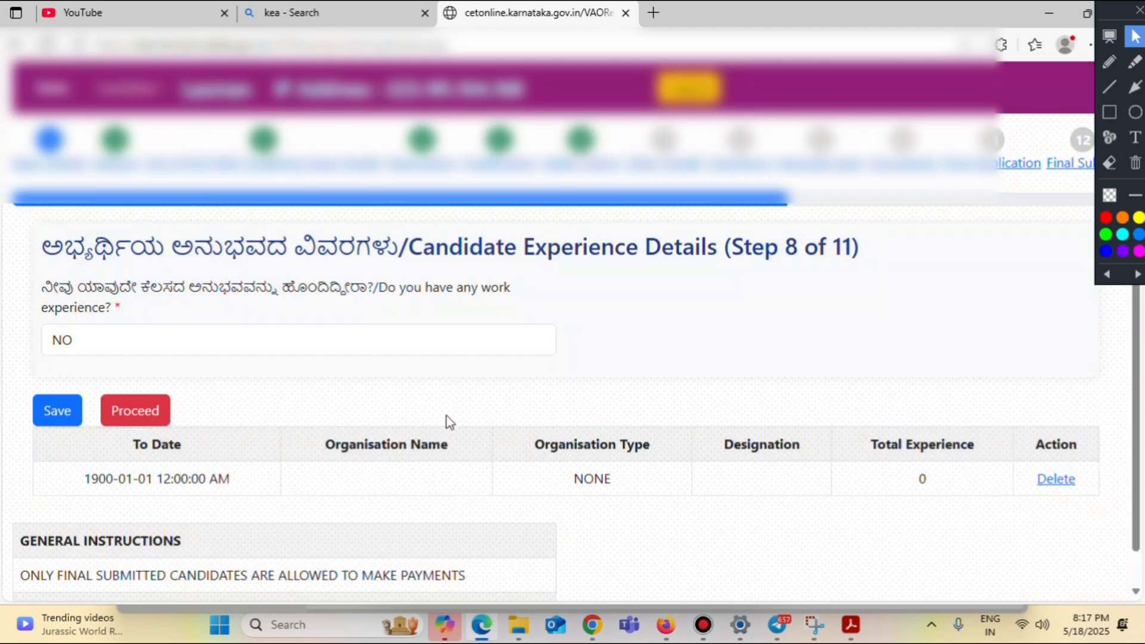
pyautogui.click(142, 411)
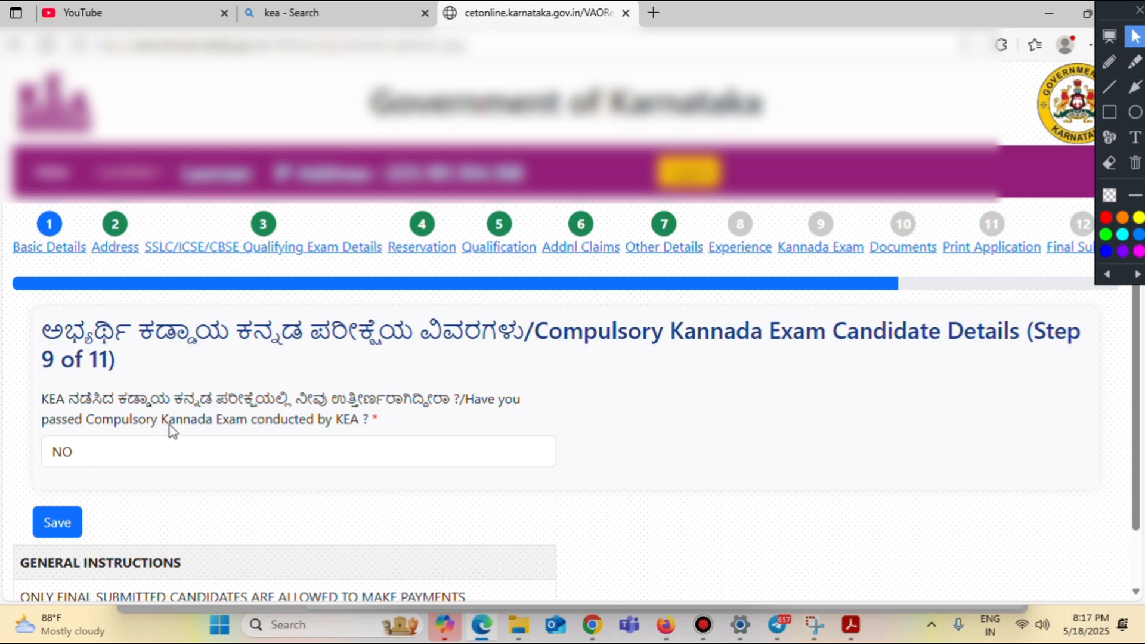
# Answer NO to having passed the KEA compulsory Kannada exam, and save to proceed to the documents upload
pyautogui.click(106, 459)
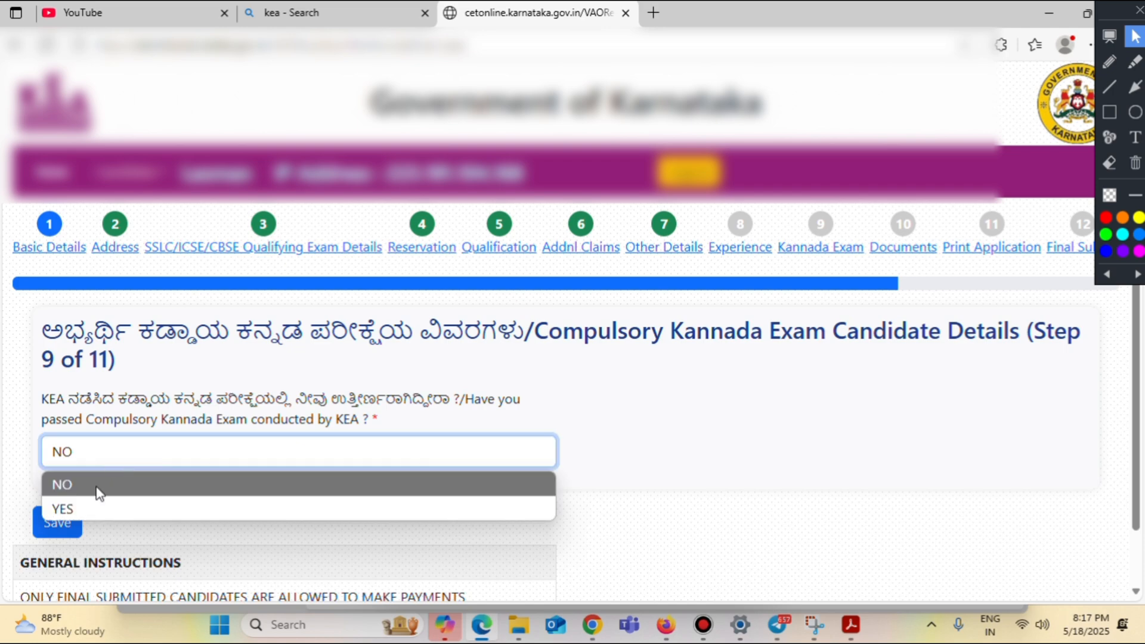
pyautogui.click(83, 486)
pyautogui.click(59, 530)
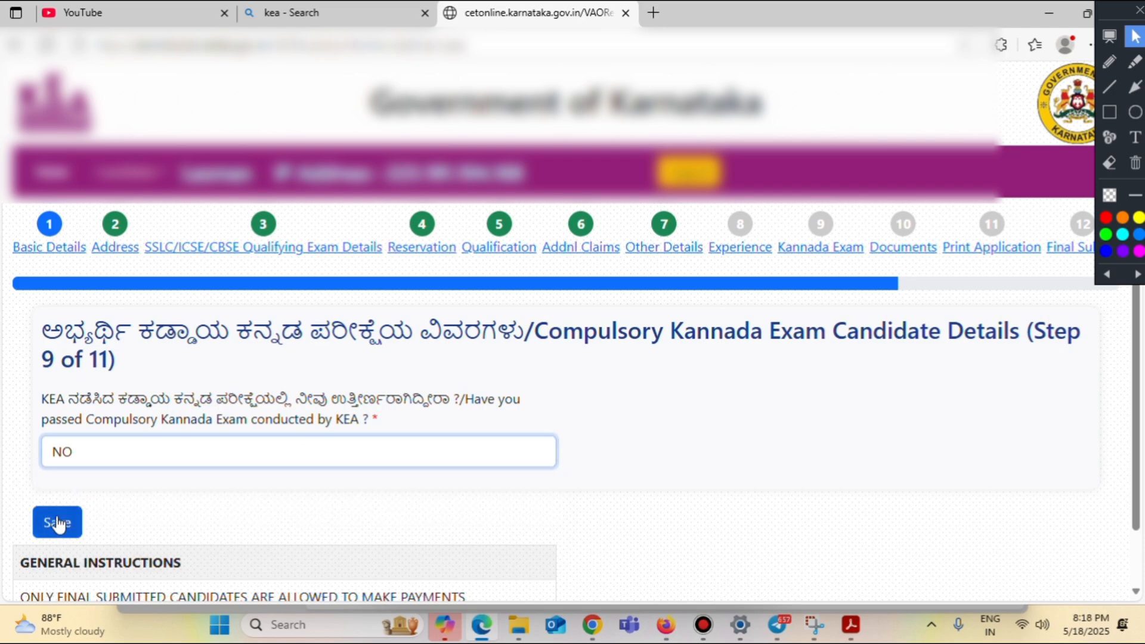
pyautogui.click(554, 429)
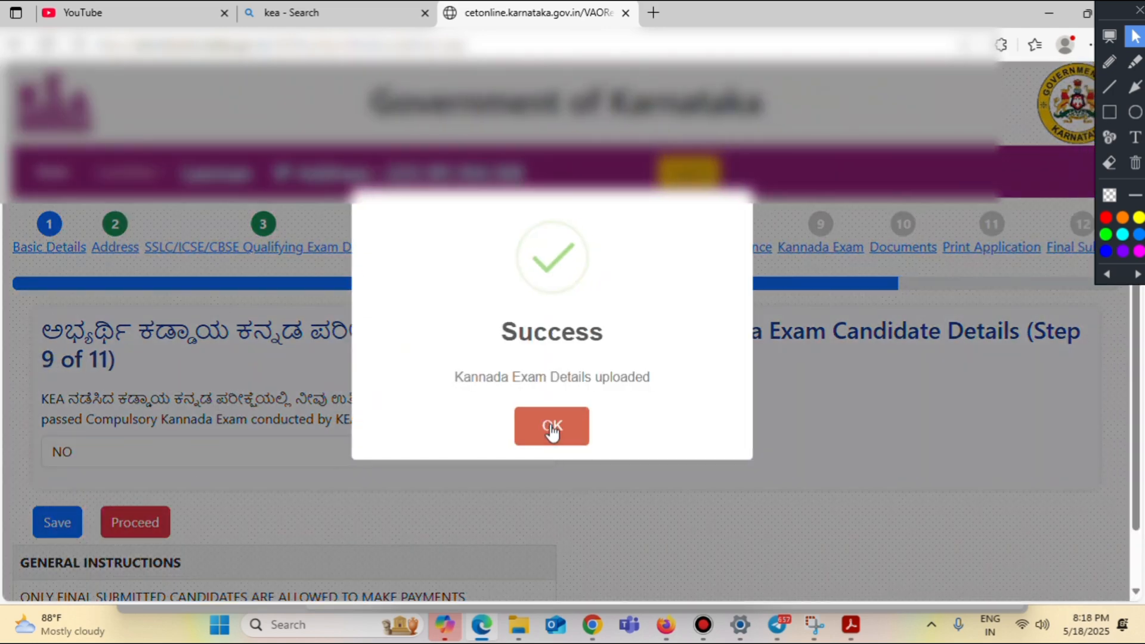
pyautogui.click(152, 517)
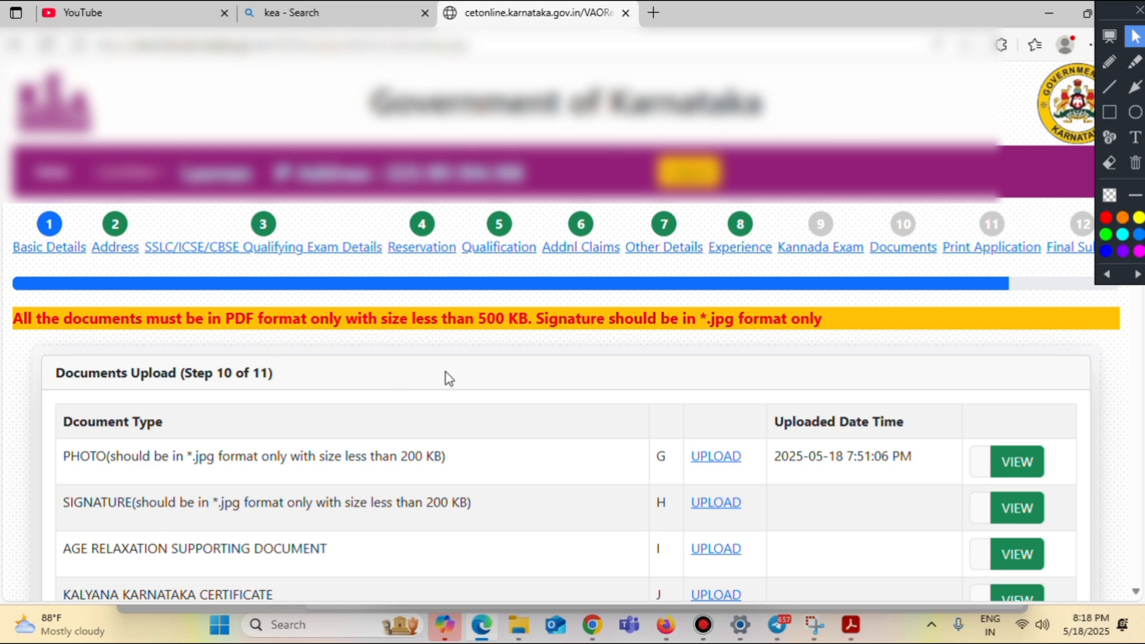
# Outline the 500 KB limit and the .jpg signature rule with red rectangles, and clear them to review the document list
pyautogui.click(1110, 112)
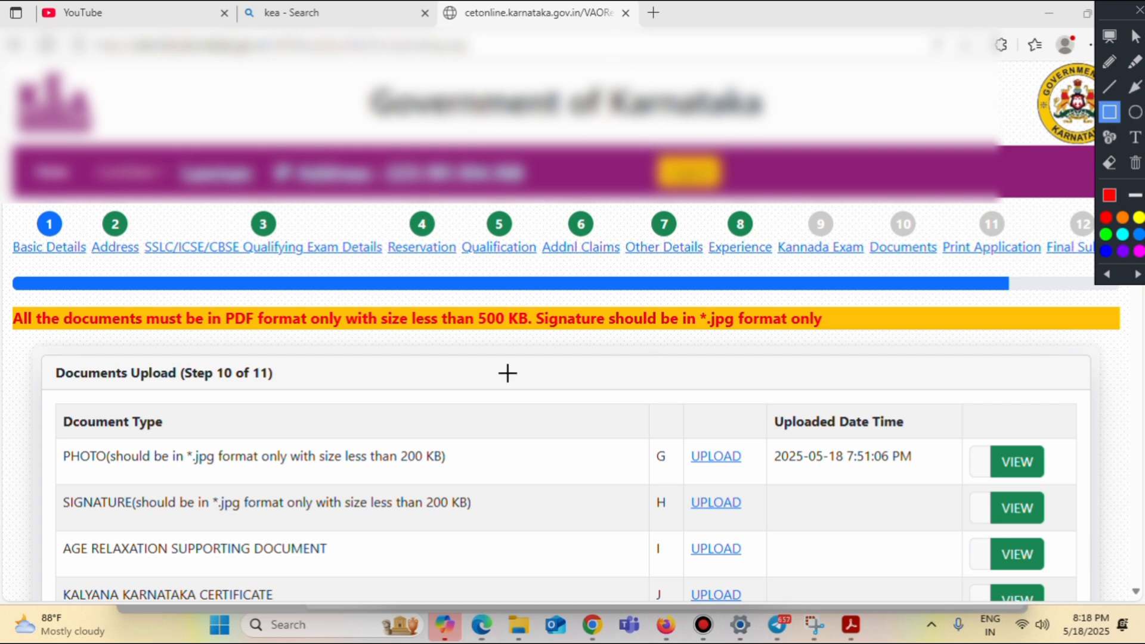
pyautogui.moveTo(523, 299)
pyautogui.mouseDown()
pyautogui.moveTo(678, 366)
pyautogui.moveTo(853, 340)
pyautogui.mouseUp()
pyautogui.moveTo(457, 291)
pyautogui.mouseDown()
pyautogui.moveTo(471, 335)
pyautogui.moveTo(544, 333)
pyautogui.mouseUp()
pyautogui.click(1135, 36)
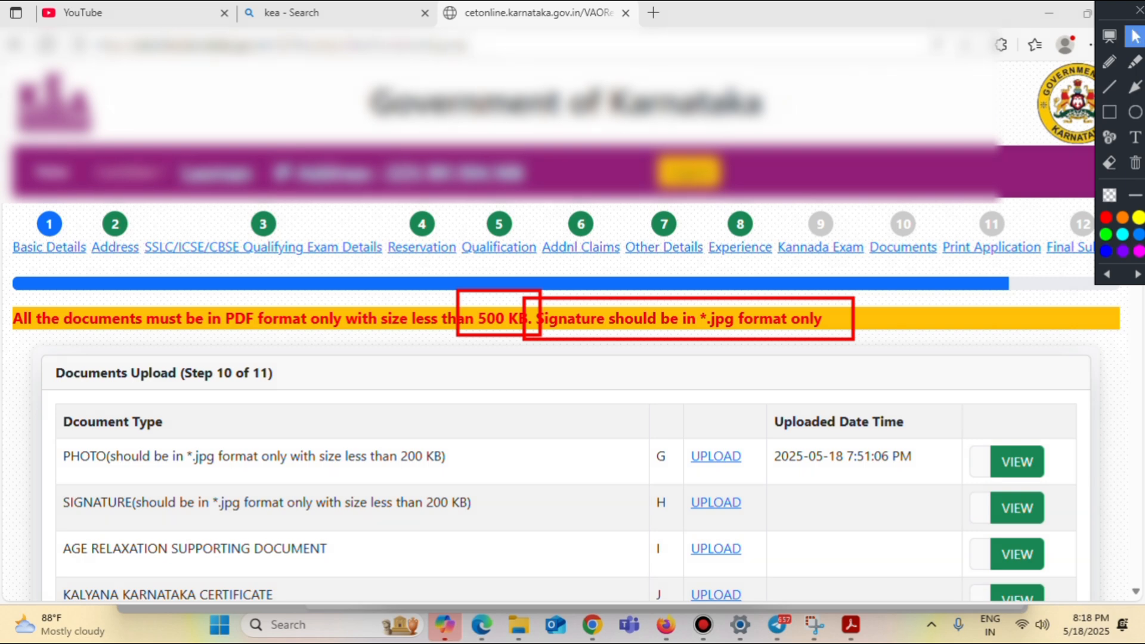
pyautogui.click(1108, 275)
pyautogui.scroll(-4, 769, 377)
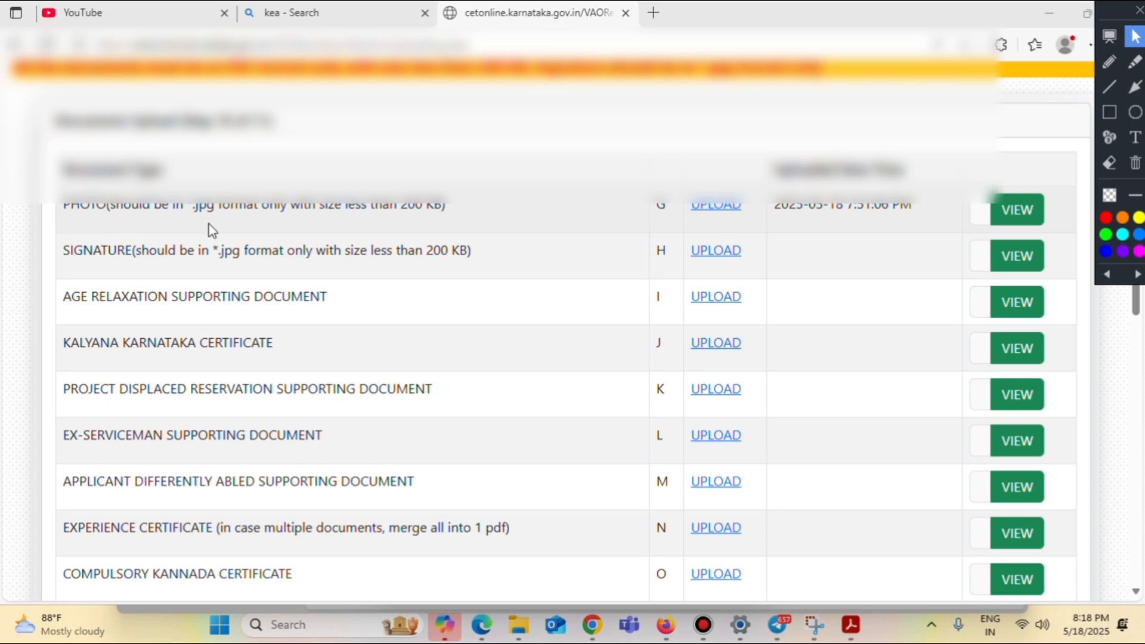
# Outline the photo and signature rows with a red rectangle, clear it, and review the remaining document types to upload
pyautogui.click(1110, 113)
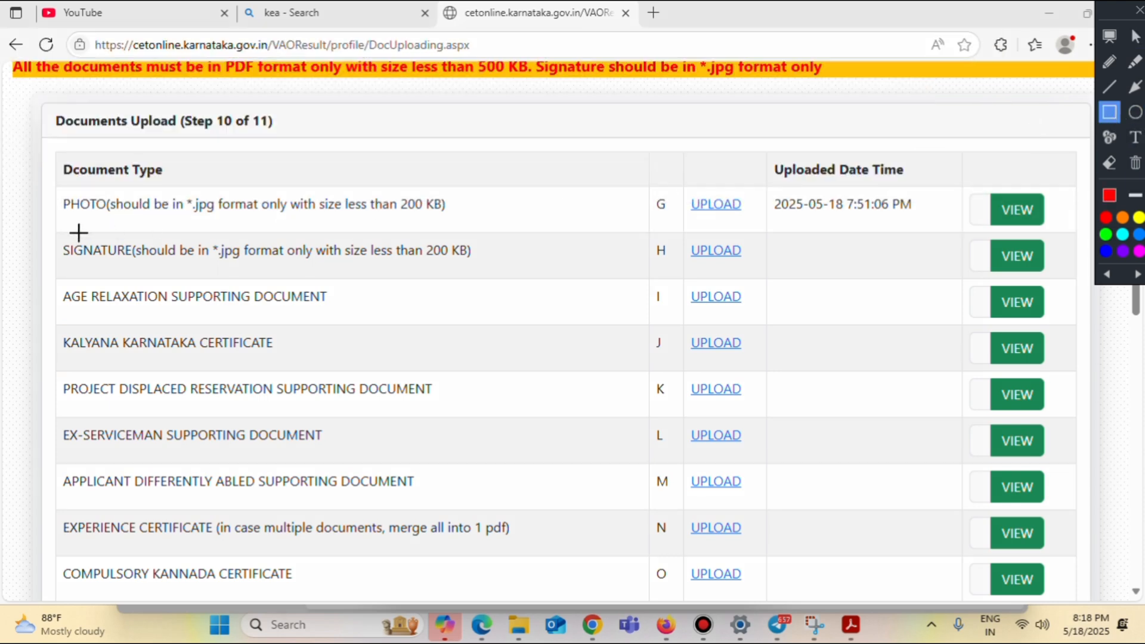
pyautogui.moveTo(56, 185)
pyautogui.mouseDown()
pyautogui.moveTo(87, 270)
pyautogui.moveTo(493, 274)
pyautogui.mouseUp()
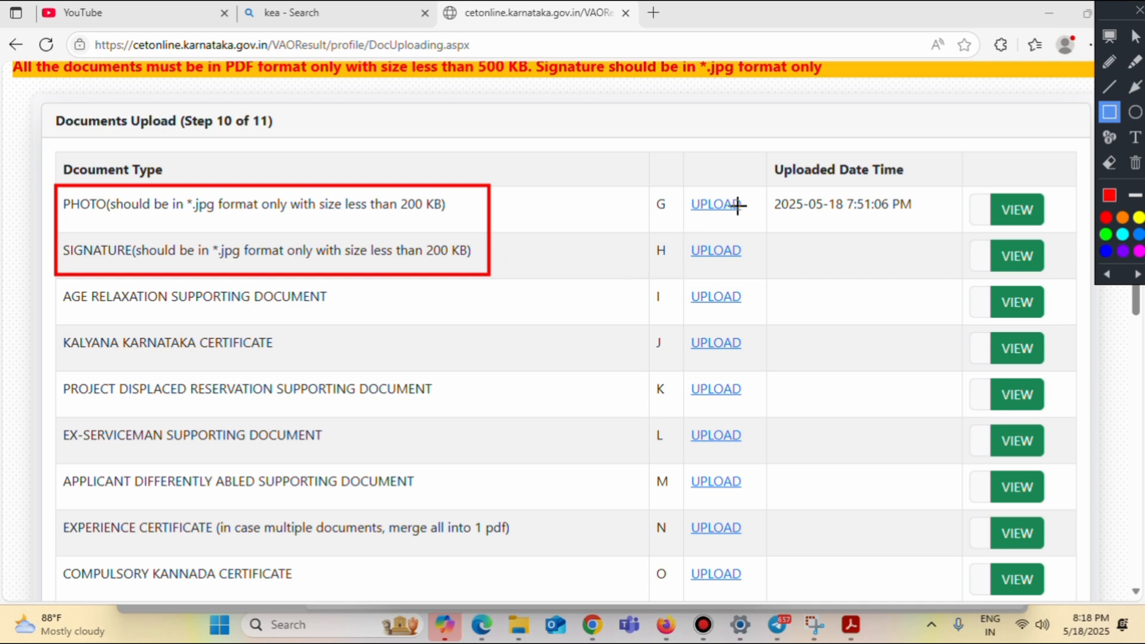
pyautogui.click(1135, 37)
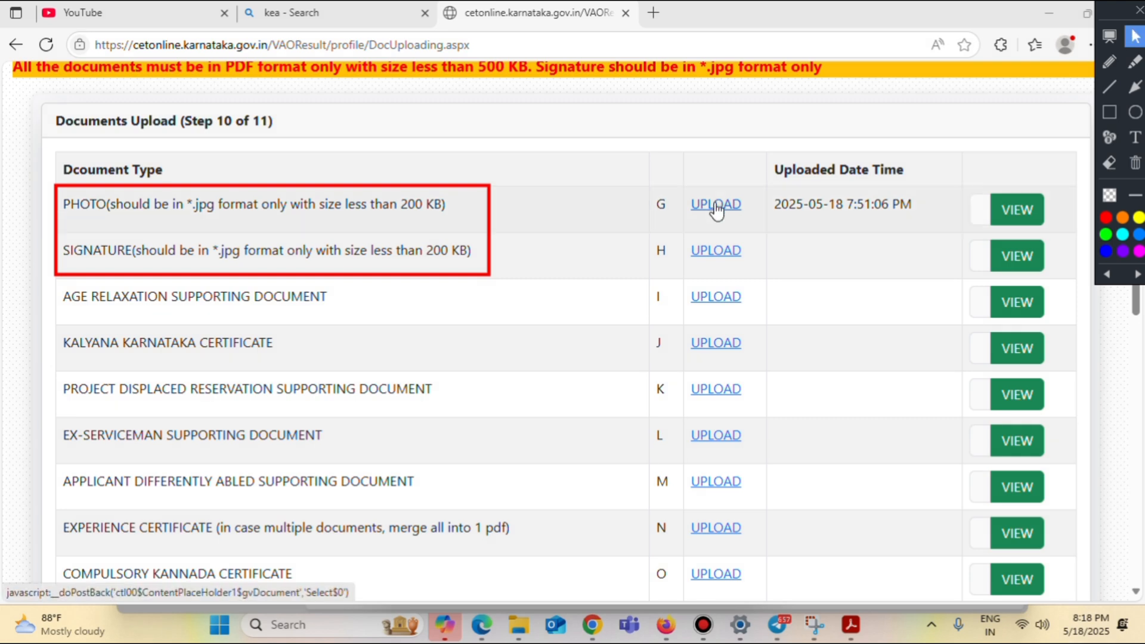
pyautogui.click(1135, 87)
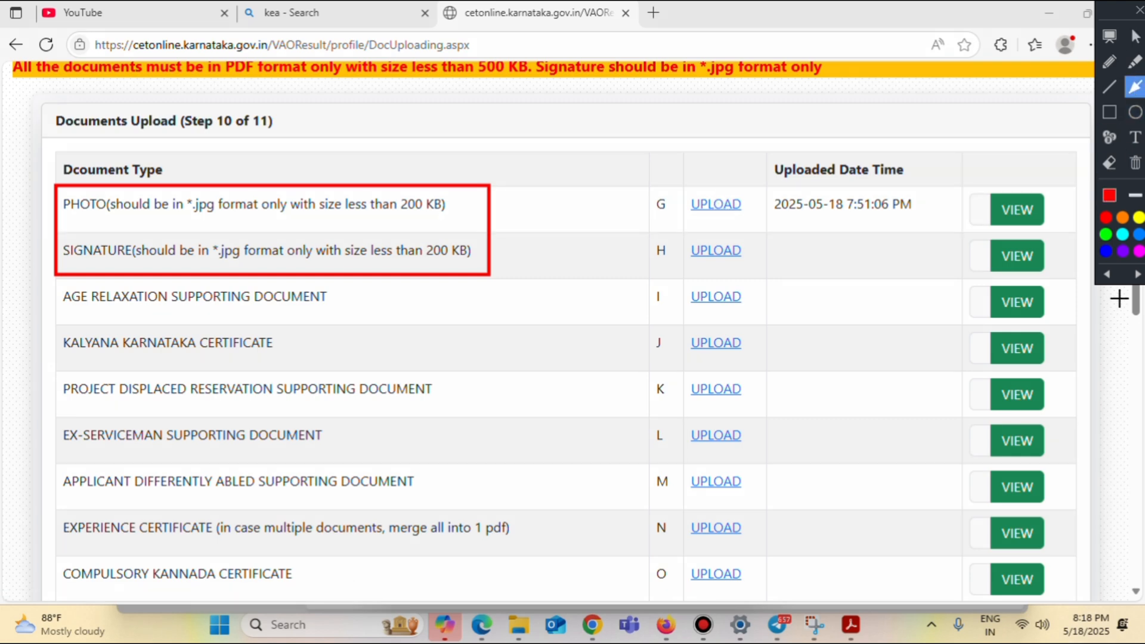
pyautogui.click(1107, 273)
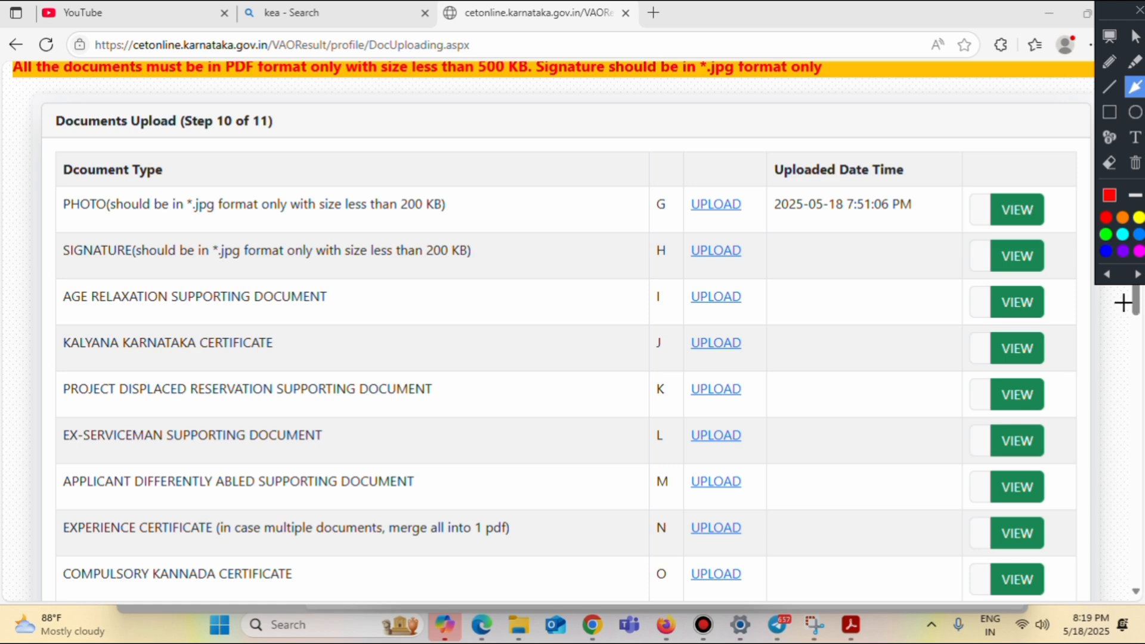
pyautogui.click(1135, 36)
pyautogui.moveTo(1136, 295); pyautogui.dragTo(1138, 431)
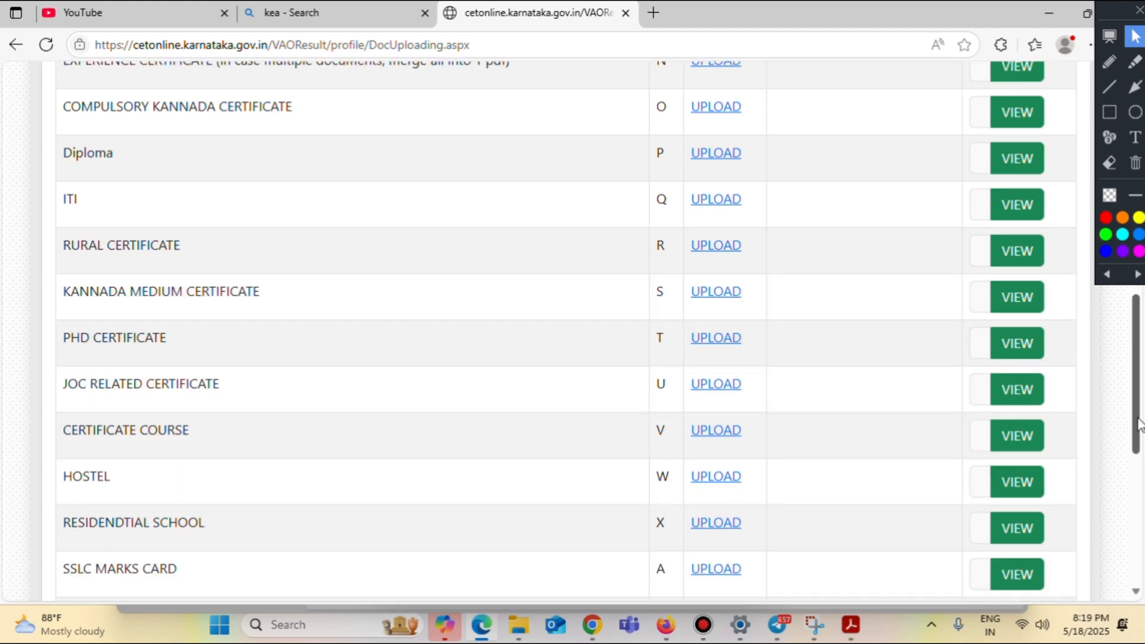
pyautogui.moveTo(1137, 415); pyautogui.dragTo(1138, 523)
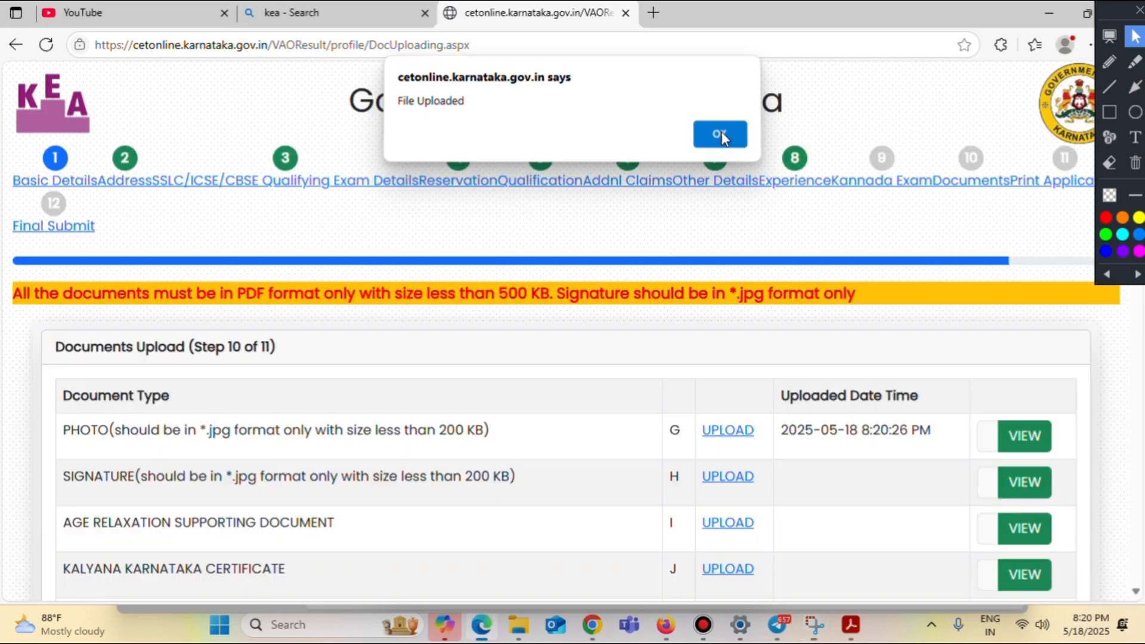
# Upload MY SIGNATURE.jpg as the signature document
pyautogui.click(721, 135)
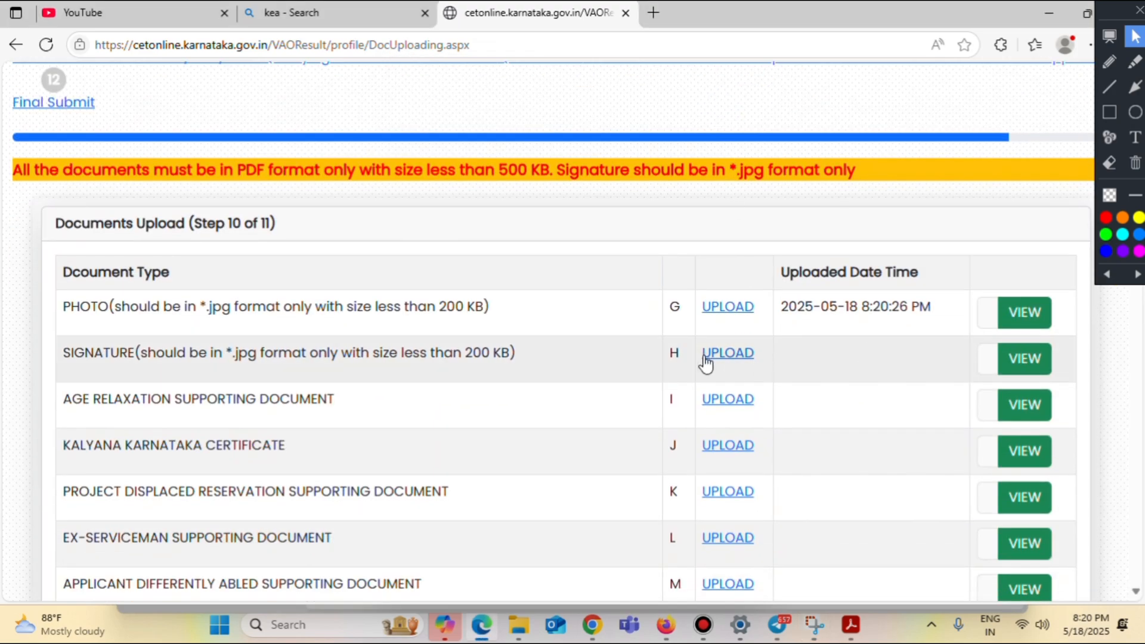
pyautogui.click(738, 356)
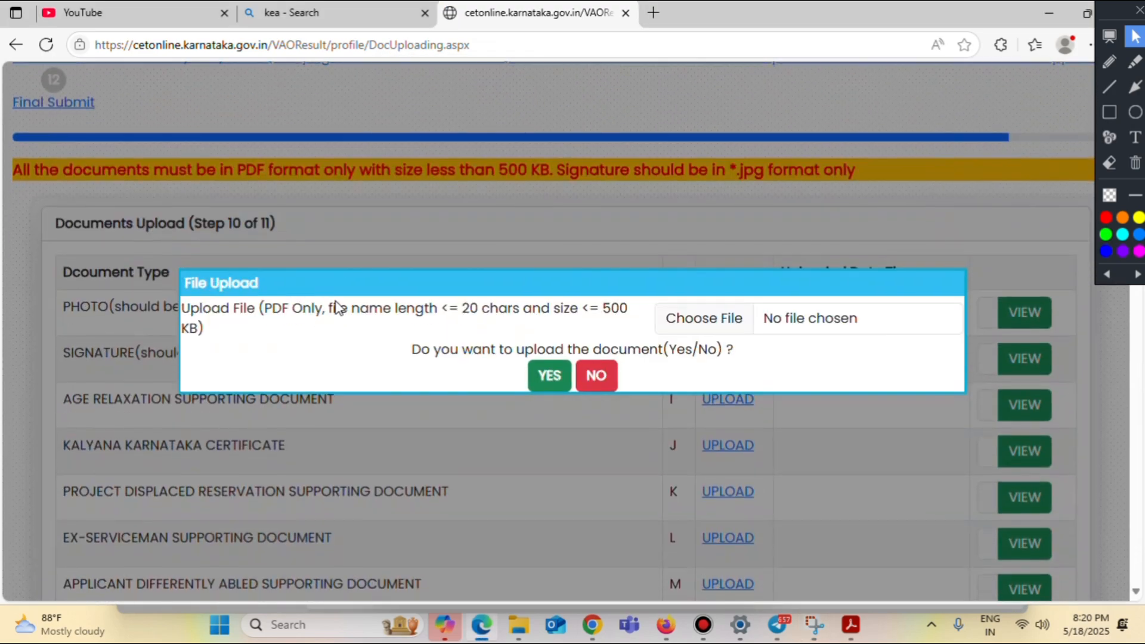
pyautogui.click(706, 332)
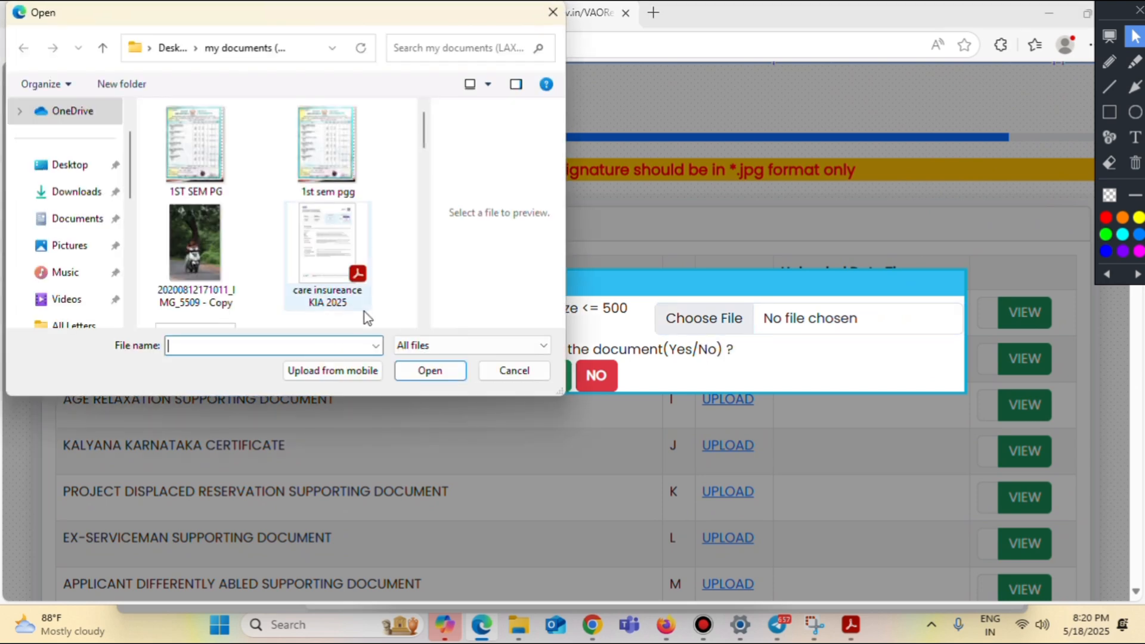
pyautogui.scroll(-5, 364, 313)
pyautogui.scroll(-5, 240, 262)
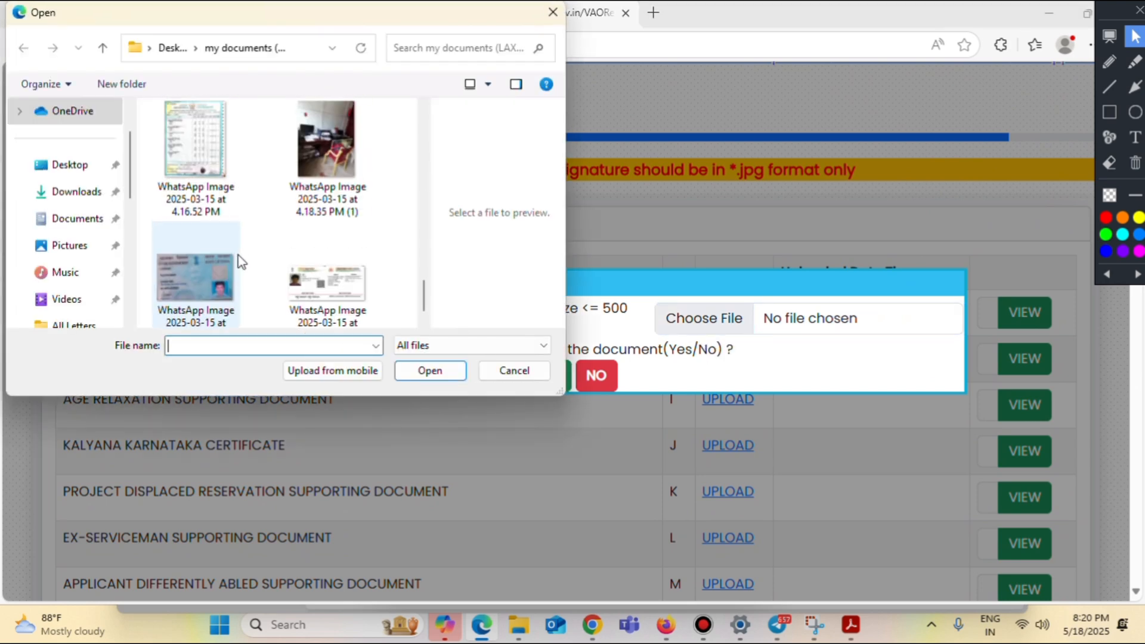
pyautogui.scroll(6, 240, 261)
pyautogui.scroll(5, 213, 197)
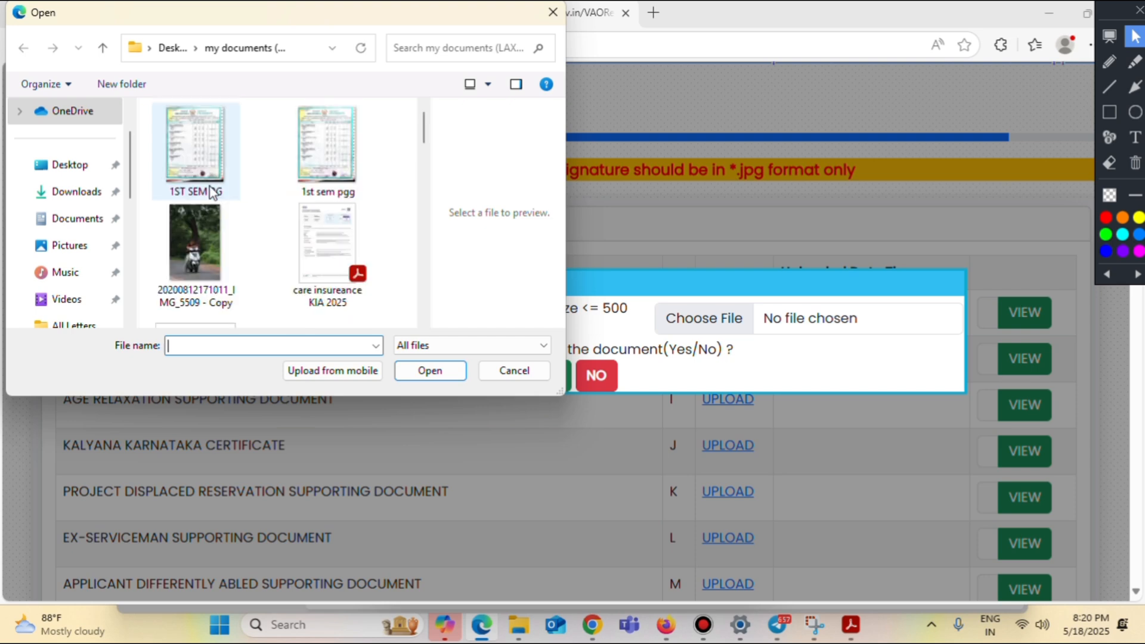
pyautogui.scroll(-2, 212, 192)
pyautogui.scroll(-3, 213, 192)
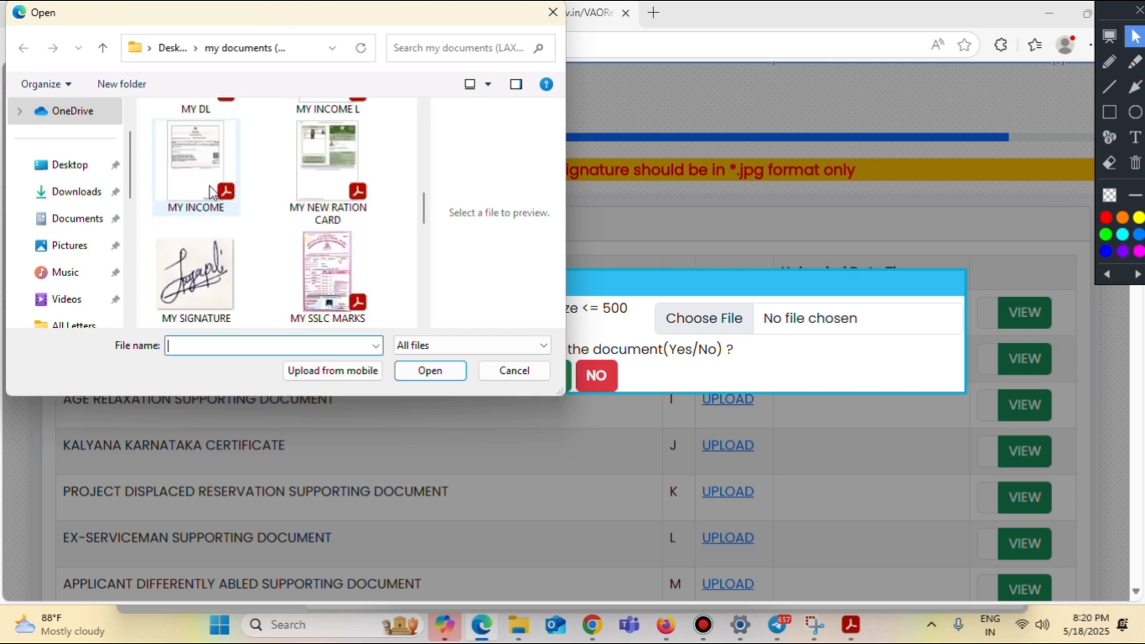
pyautogui.click(215, 285)
pyautogui.click(439, 374)
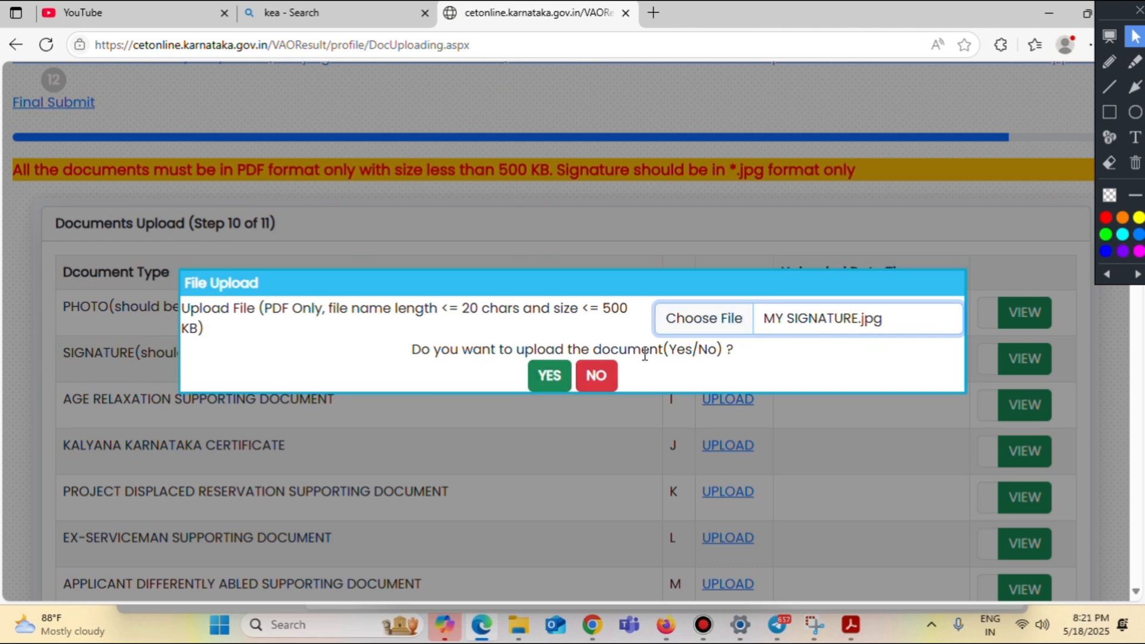
pyautogui.click(547, 374)
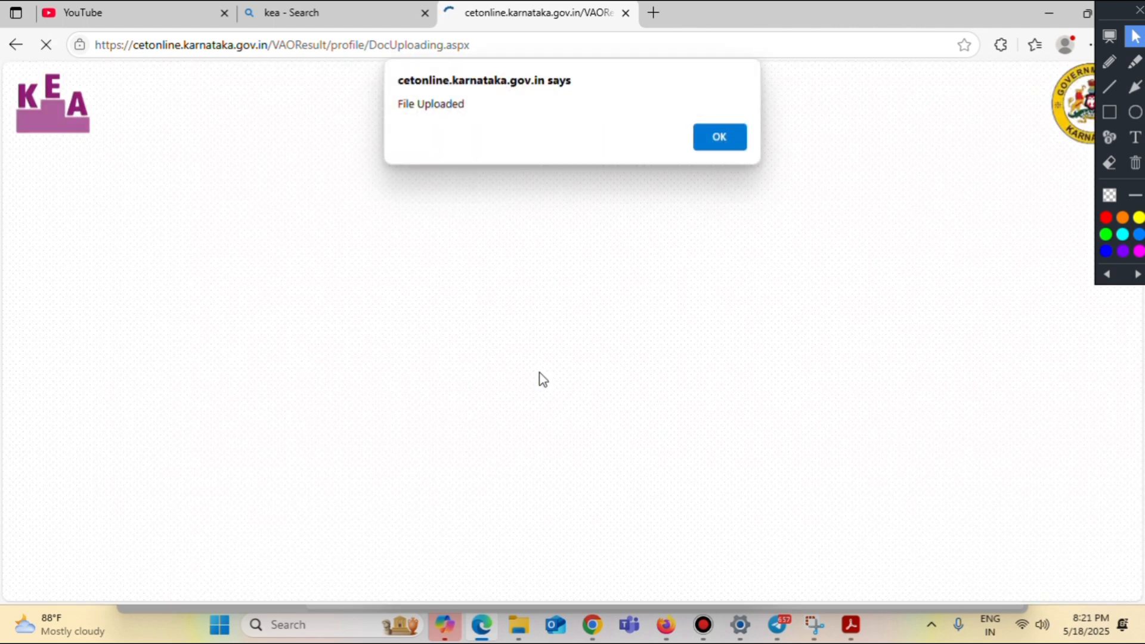
pyautogui.click(715, 144)
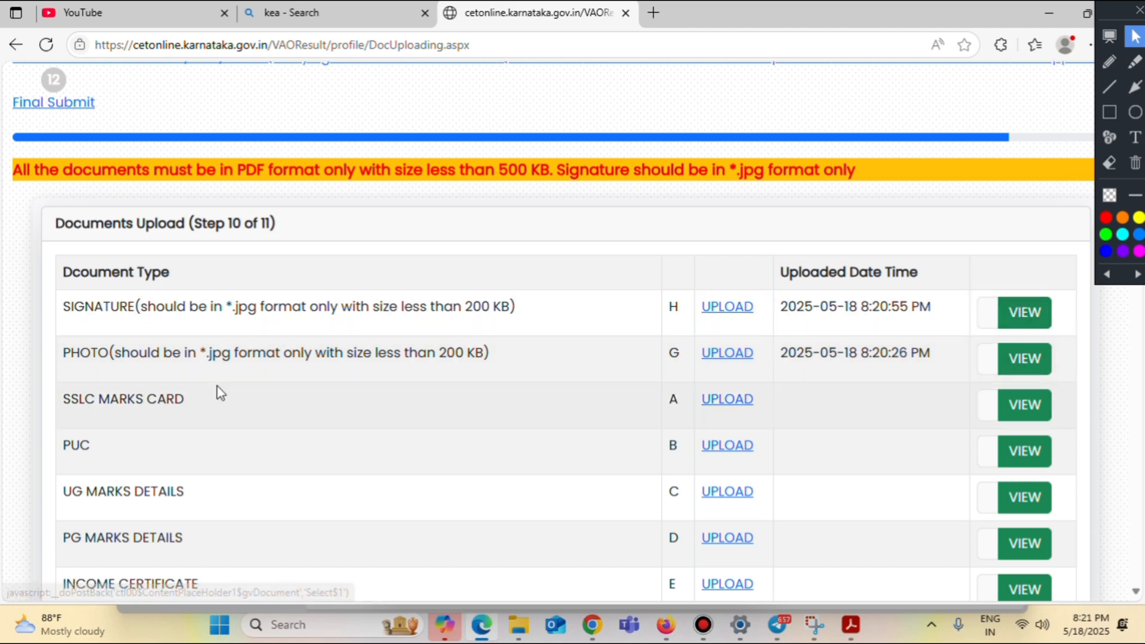
# Try to upload MY SSLC MARKS.pdf as the SSLC marks card
pyautogui.click(737, 398)
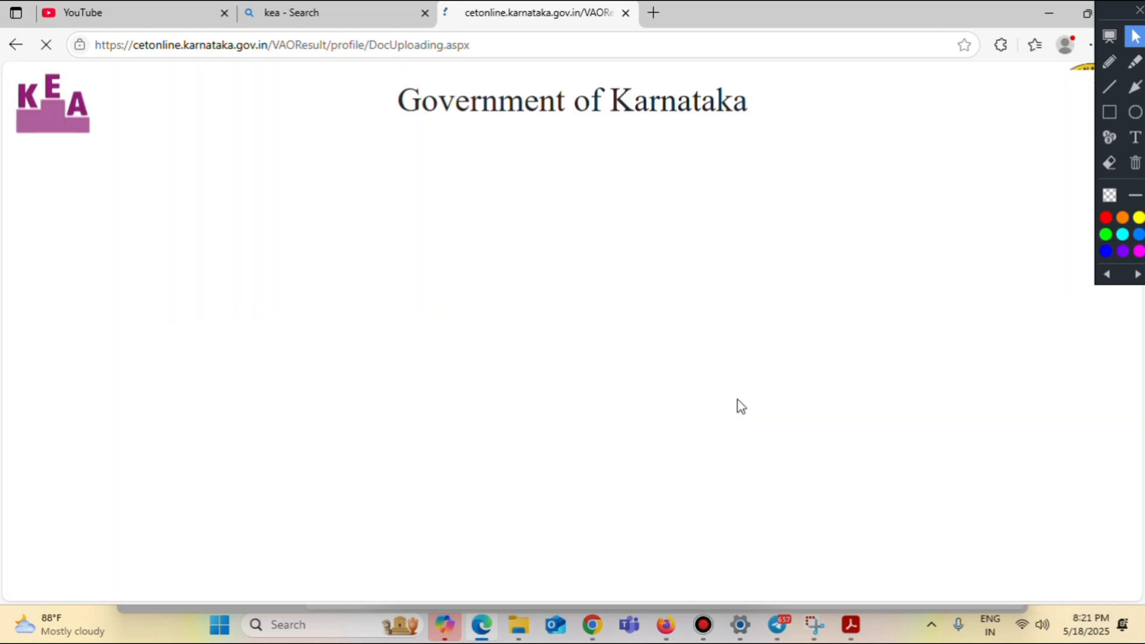
pyautogui.click(703, 322)
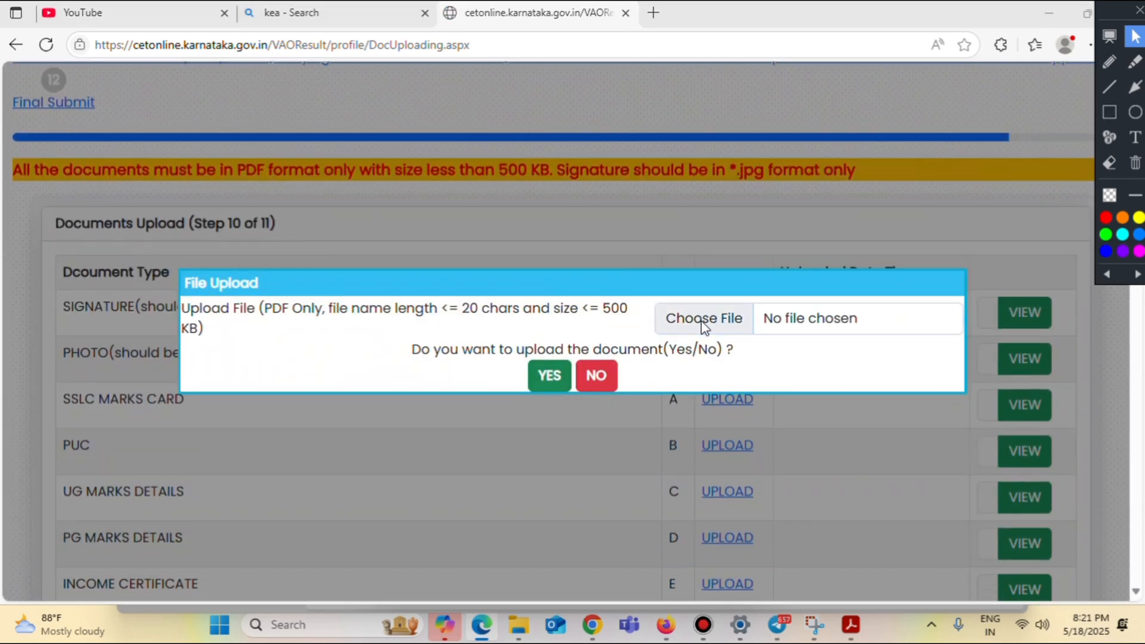
pyautogui.scroll(-3, 267, 206)
pyautogui.scroll(-6, 267, 206)
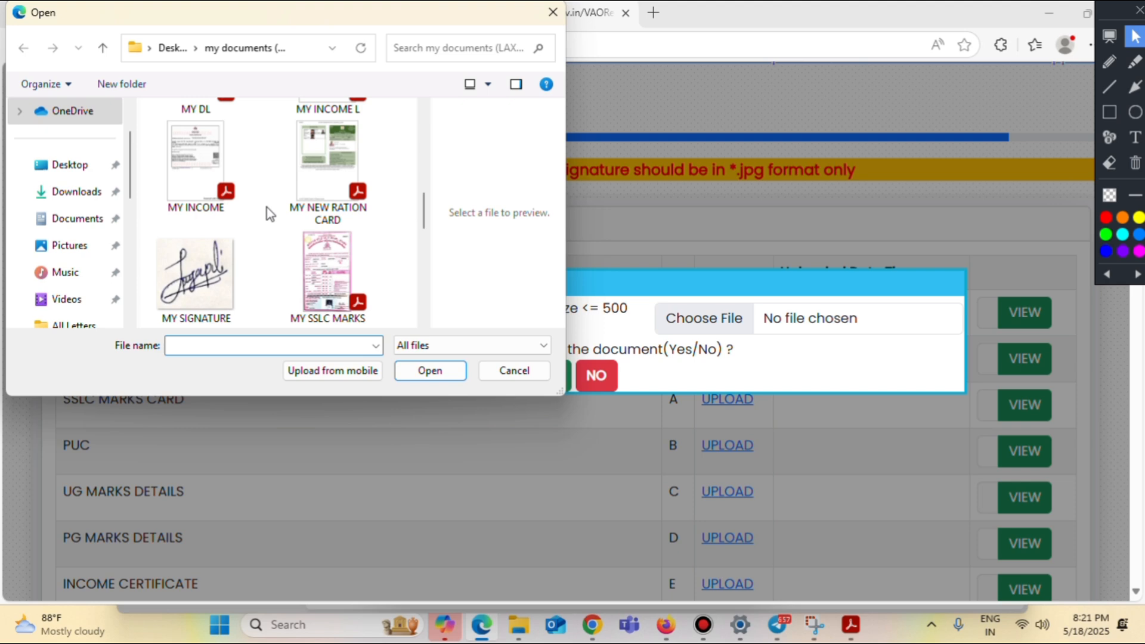
pyautogui.click(328, 272)
pyautogui.click(430, 370)
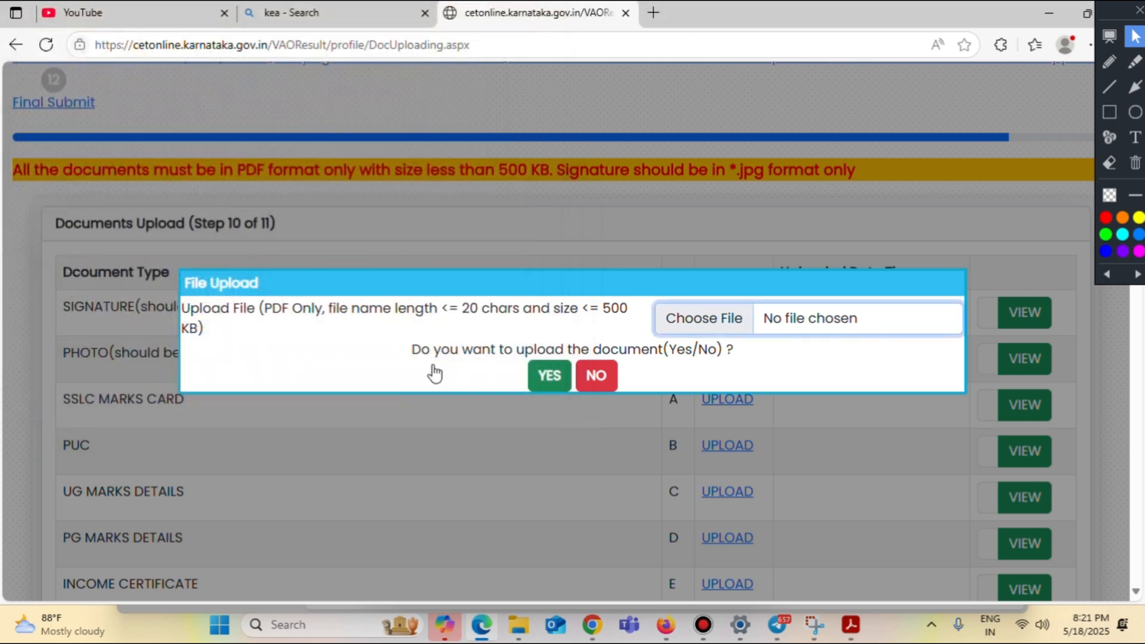
pyautogui.click(546, 375)
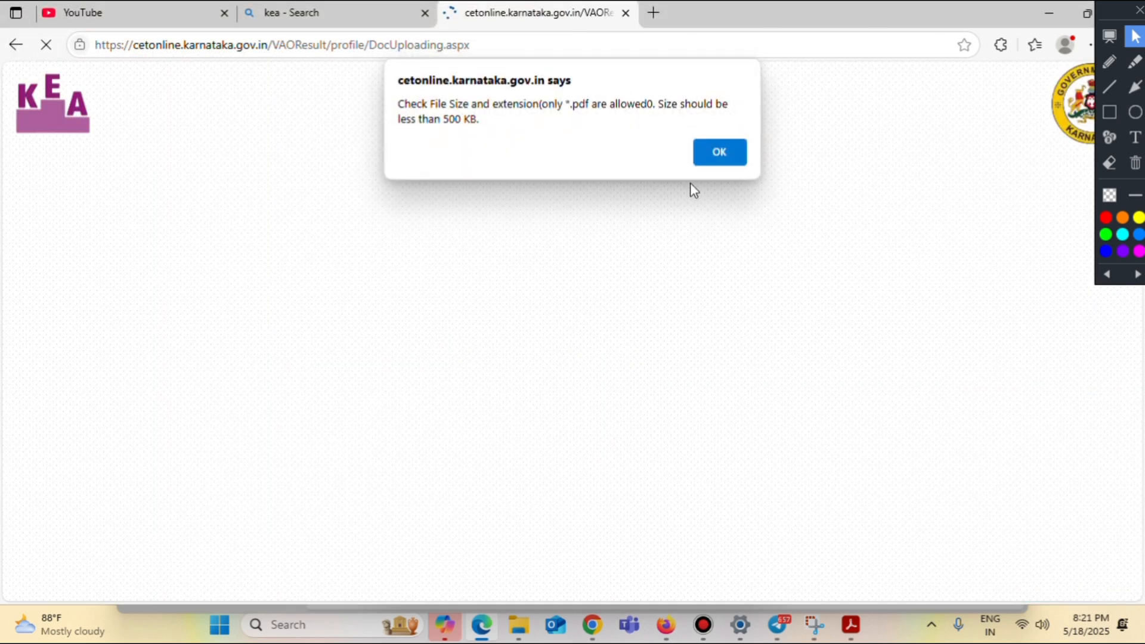
pyautogui.press('Return')
# Download the draft application copy, and proceed to the declaration
pyautogui.scroll(-3, 268, 302)
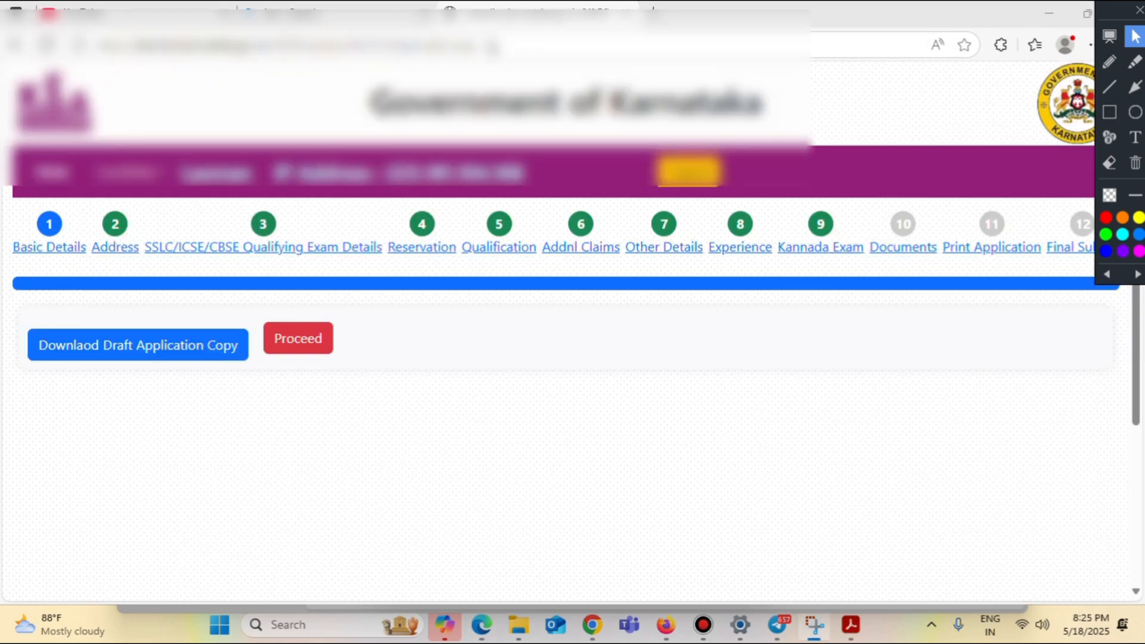
pyautogui.scroll(-2, 989, 360)
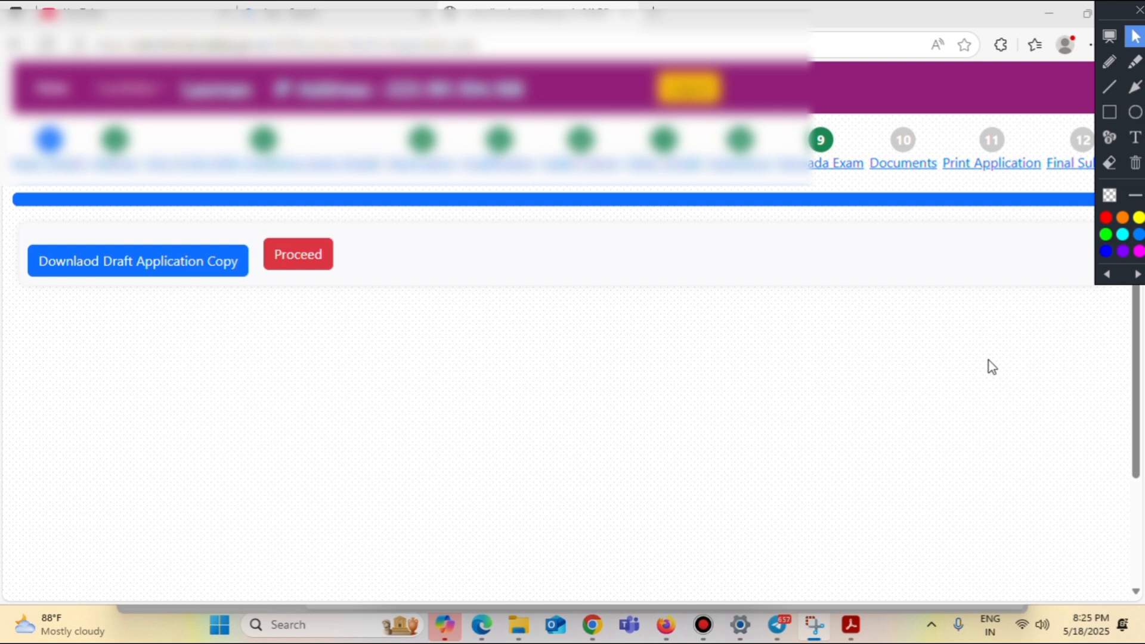
pyautogui.click(112, 274)
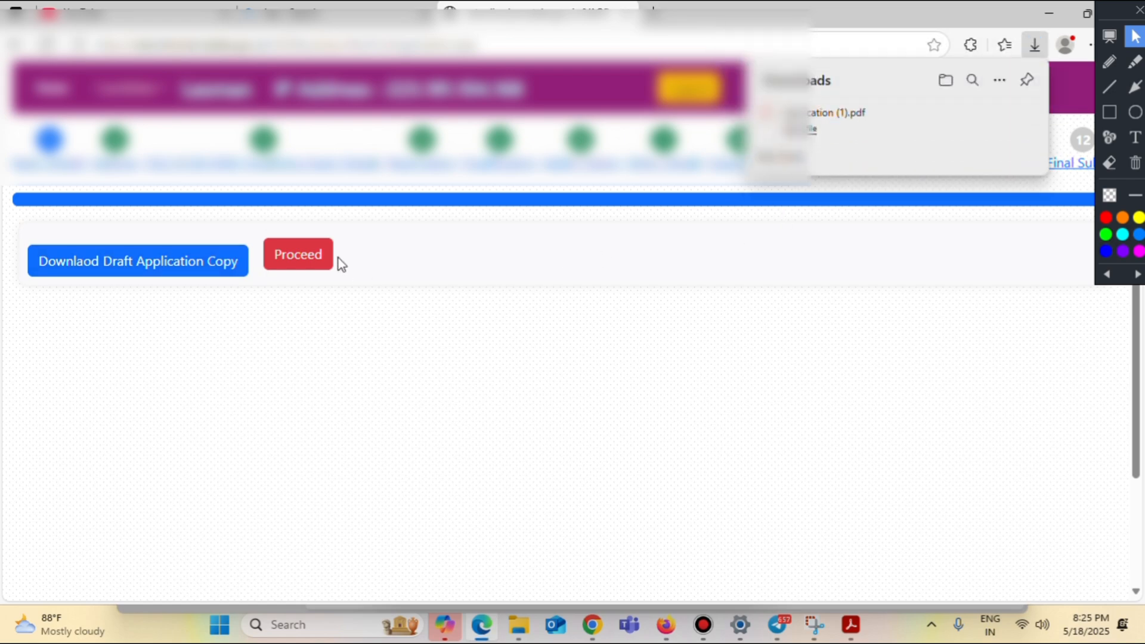
pyautogui.click(299, 255)
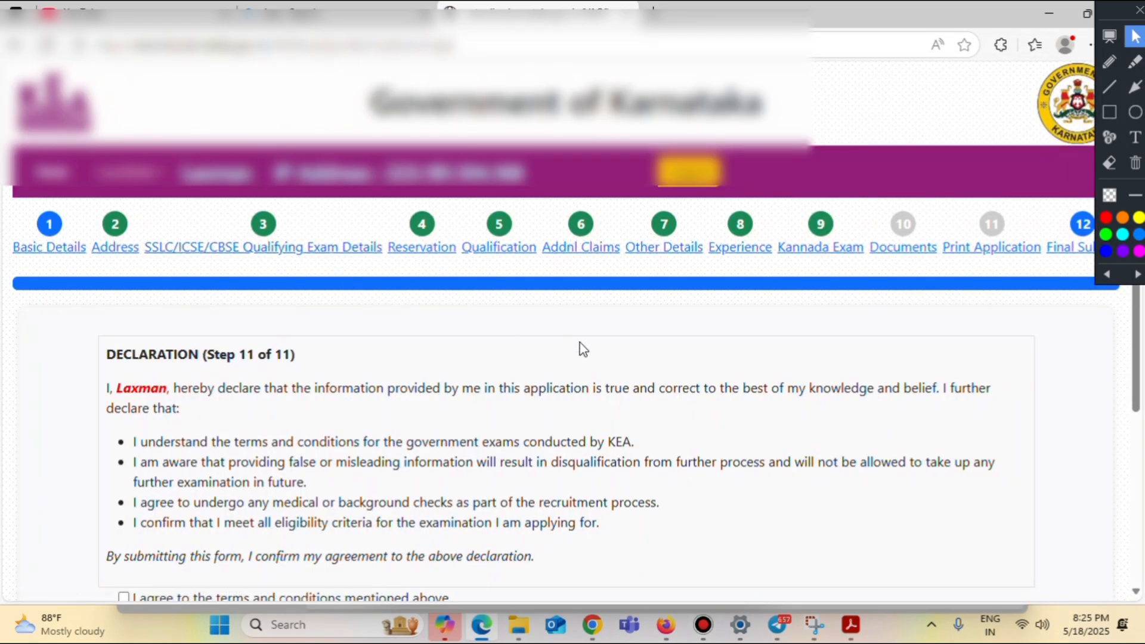
# Agree to the terms and conditions of the declaration, and submit the application
pyautogui.scroll(-2, 580, 350)
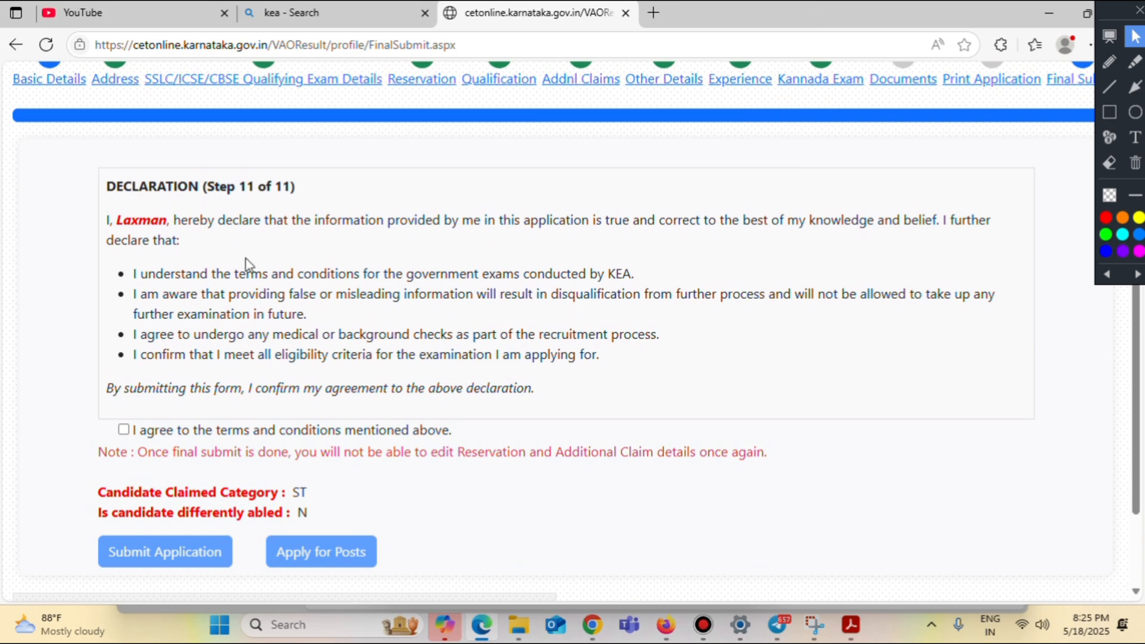
pyautogui.click(123, 430)
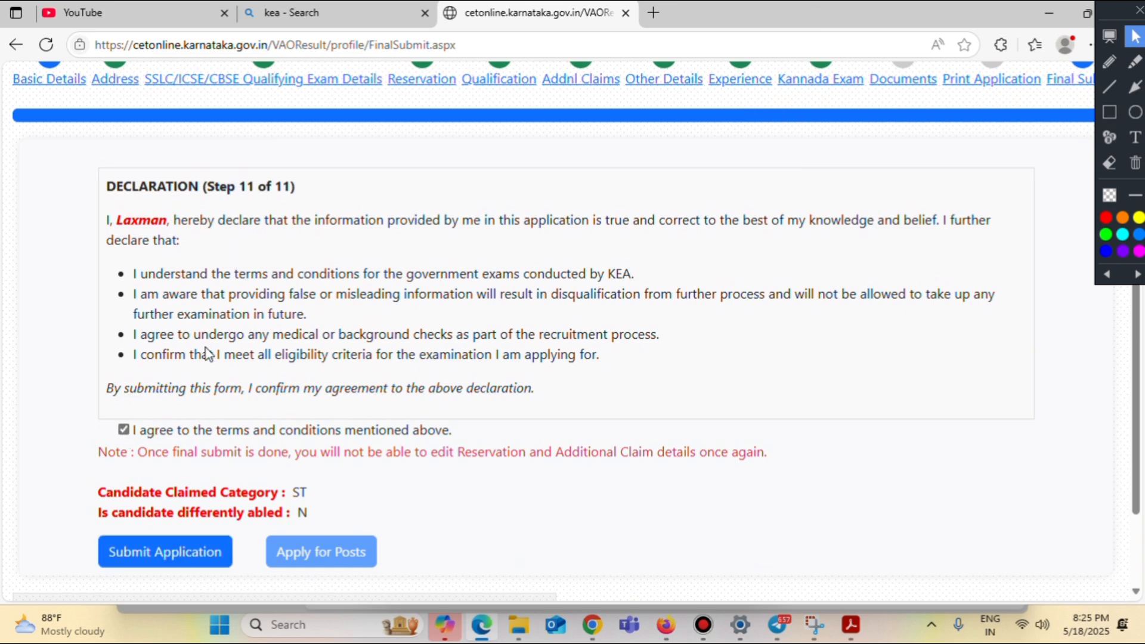
pyautogui.scroll(-2, 301, 251)
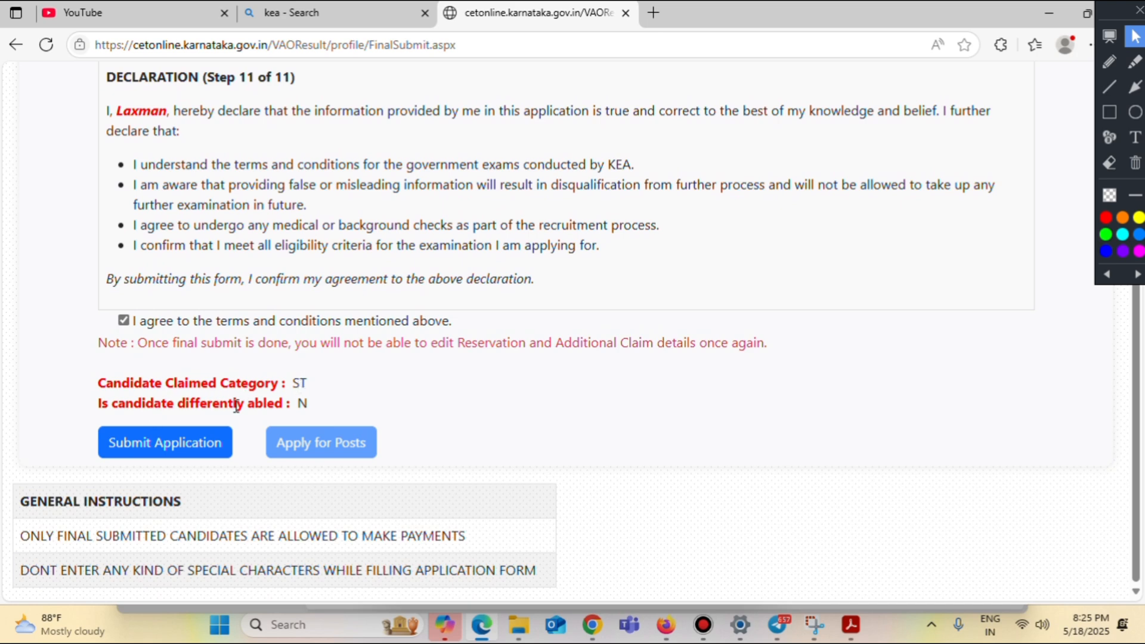
pyautogui.click(187, 442)
pyautogui.click(136, 456)
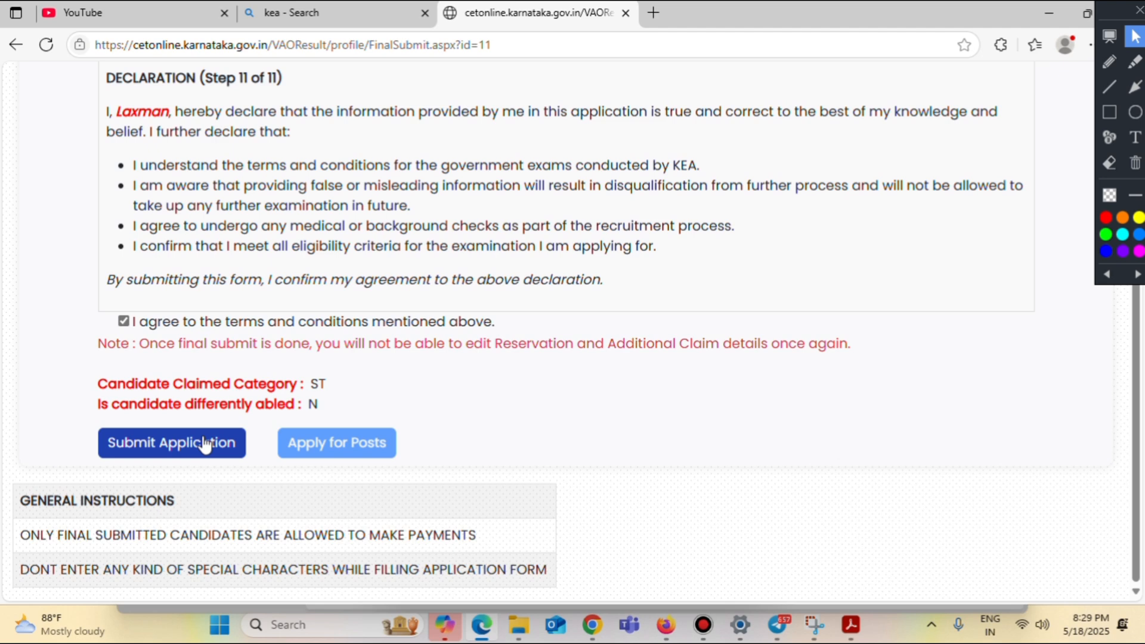
pyautogui.scroll(1, 203, 442)
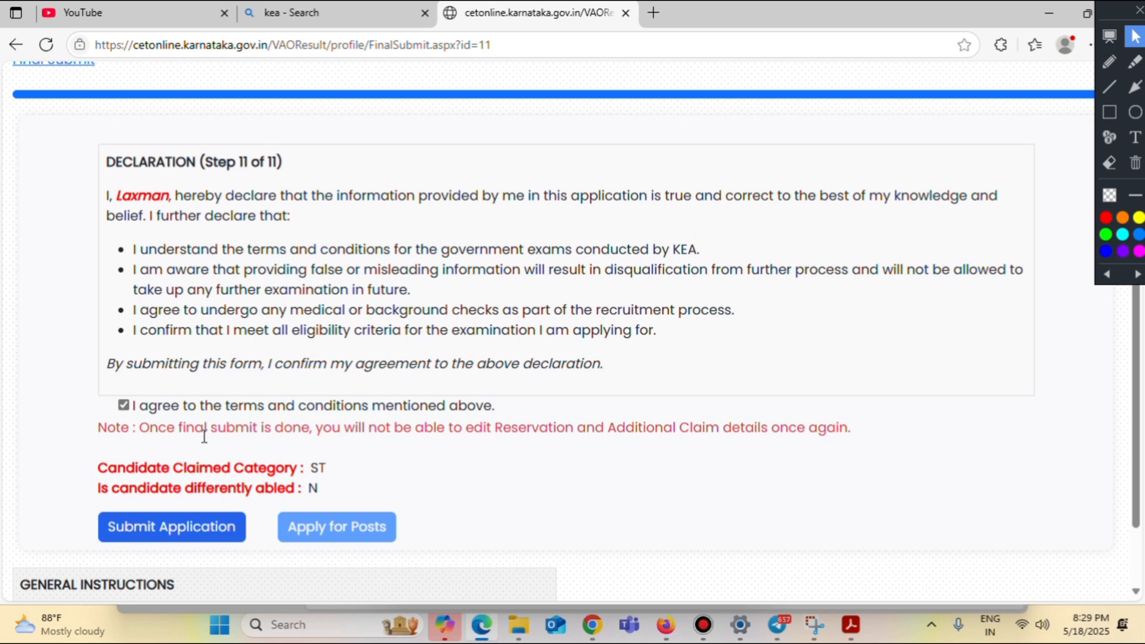
pyautogui.scroll(1, 203, 442)
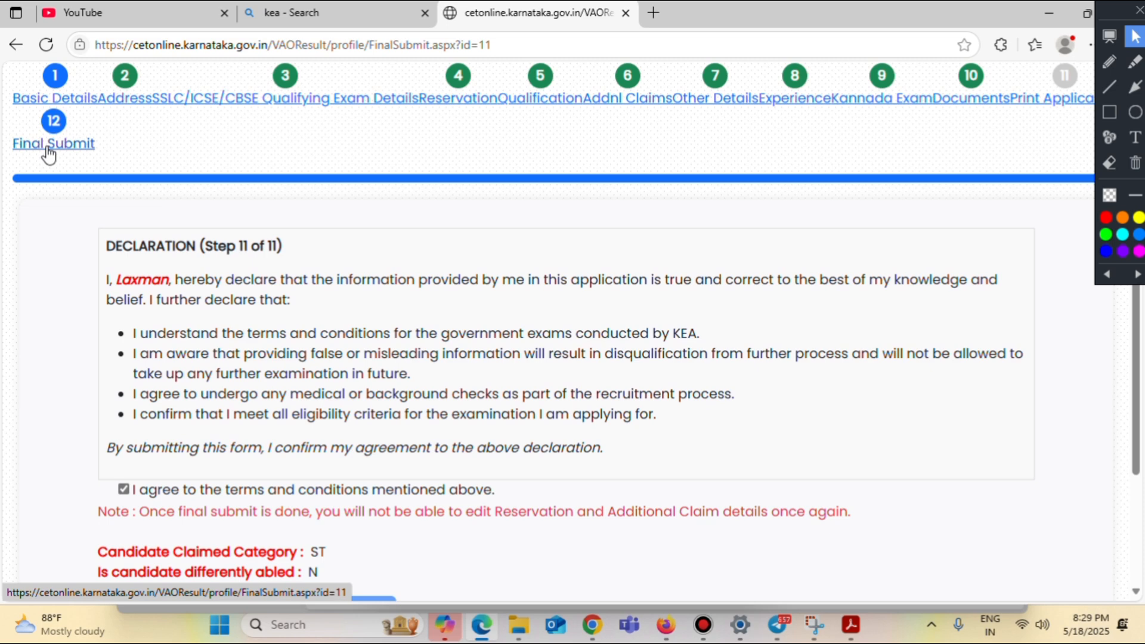
pyautogui.scroll(2, 49, 155)
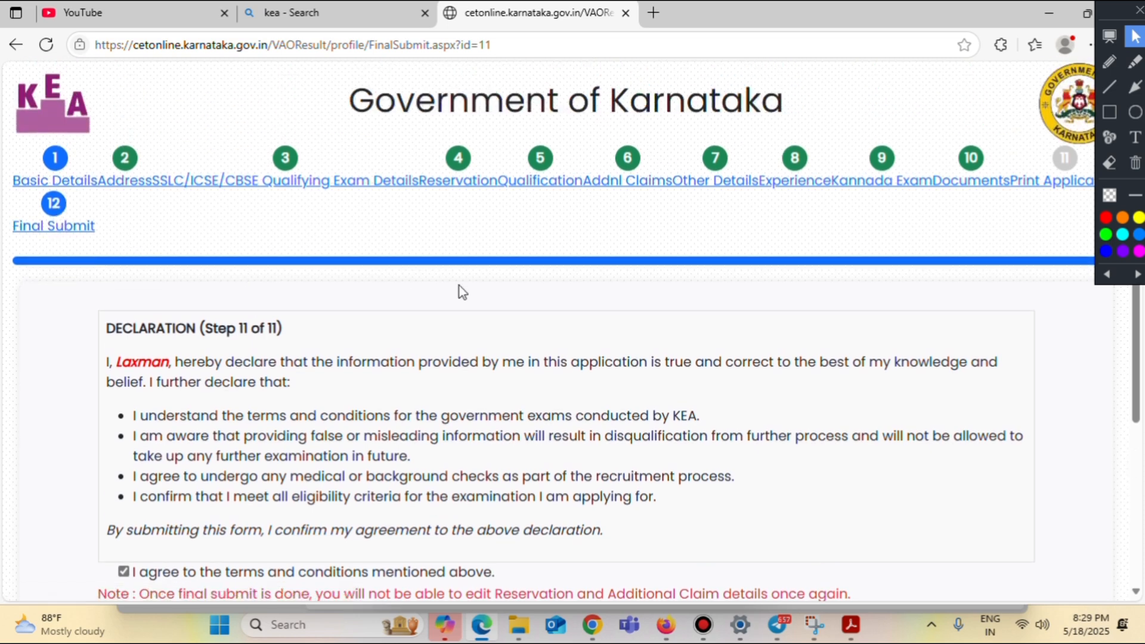